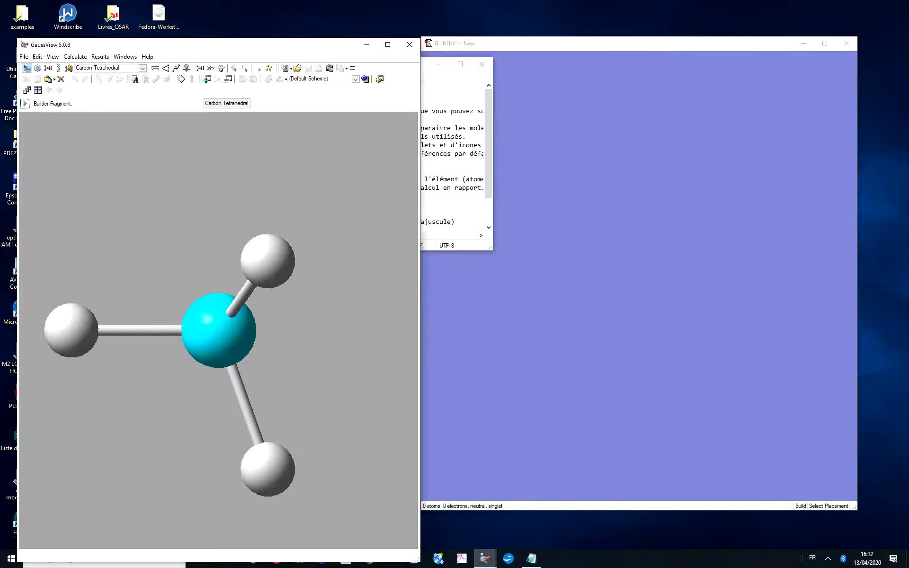
# Consult the GaussView usage notes in Notepad and return to the GaussView window
pyautogui.click(482, 63)
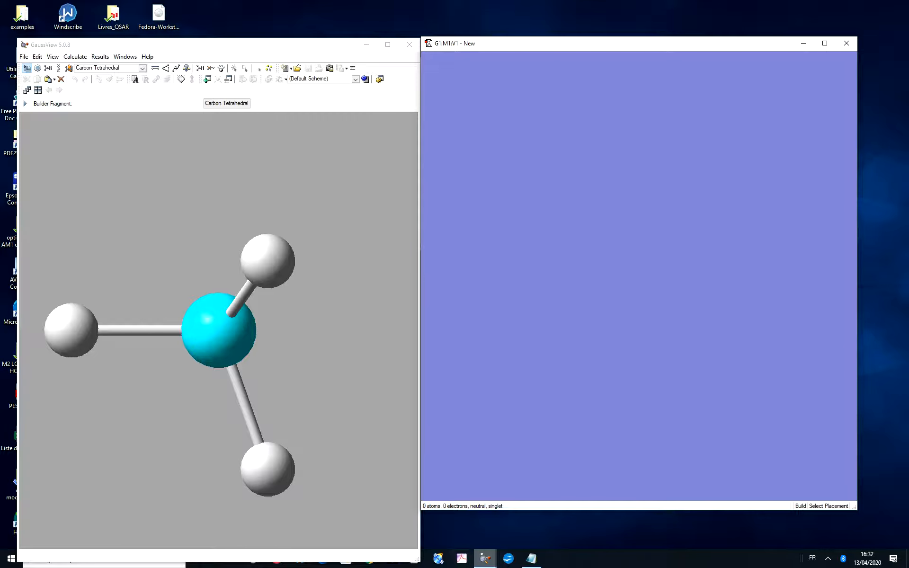
pyautogui.moveTo(485, 558)
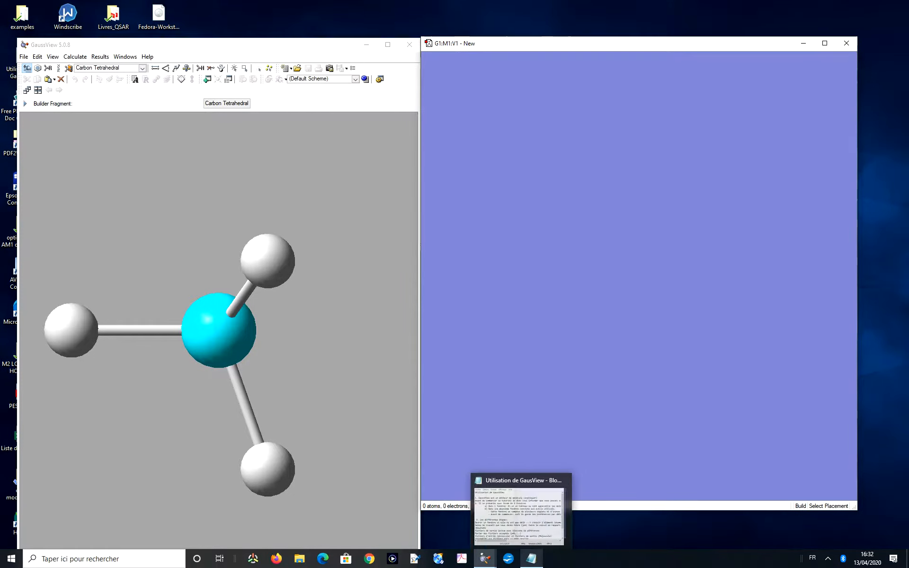
pyautogui.click(531, 559)
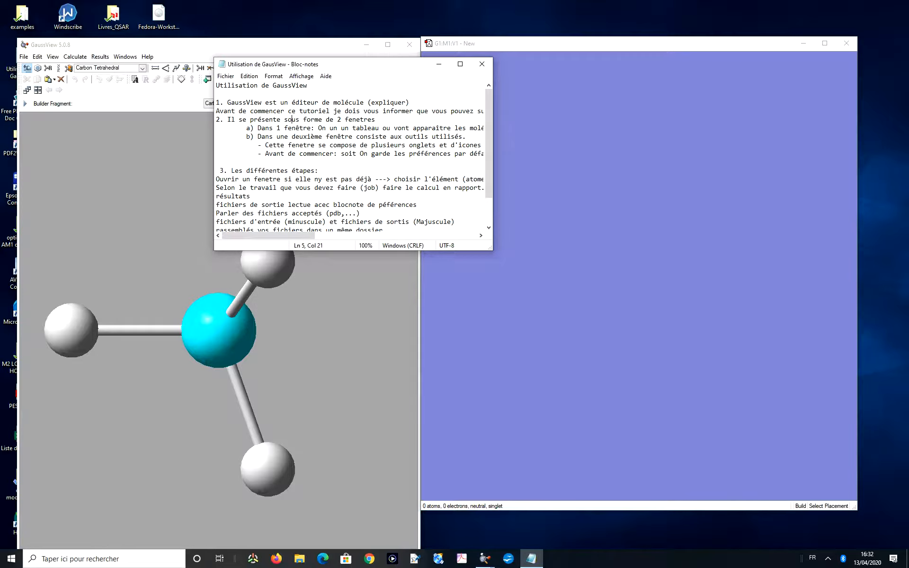
pyautogui.click(134, 45)
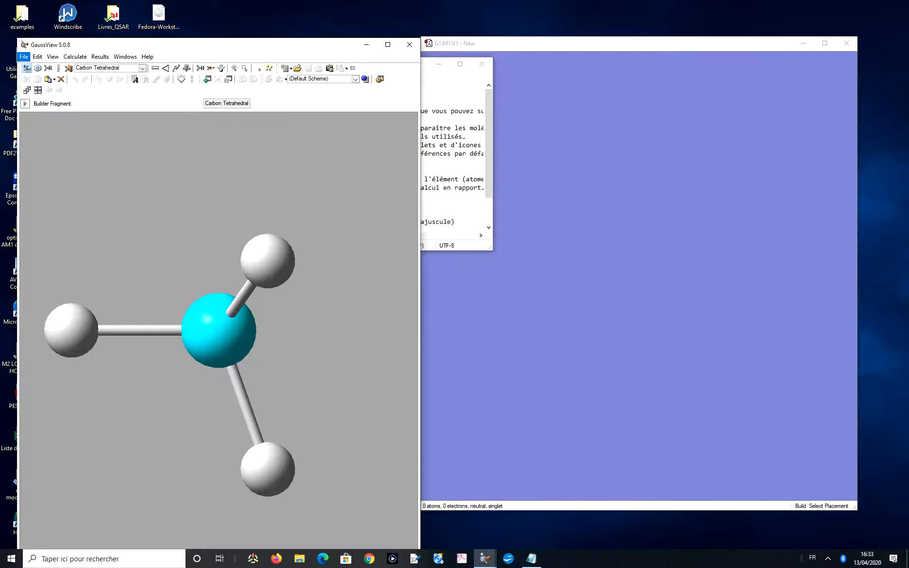
# Set the fragment placement mode to Custom in the Building preferences and accept the change
pyautogui.click(24, 57)
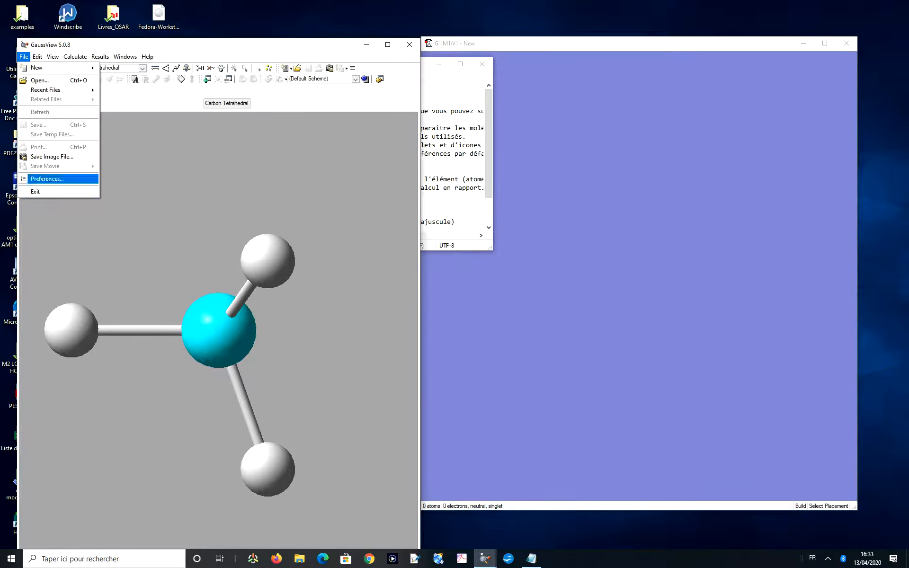
pyautogui.click(47, 179)
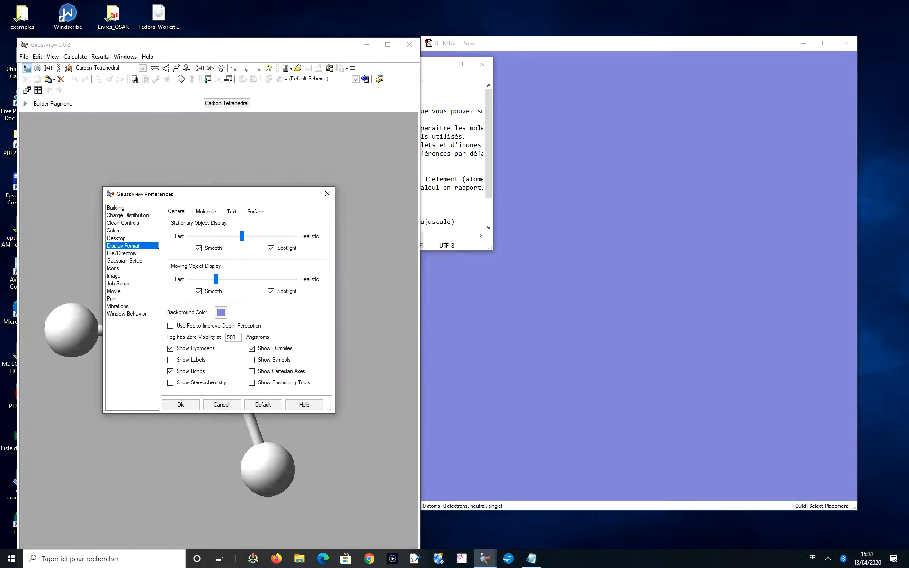
pyautogui.click(116, 208)
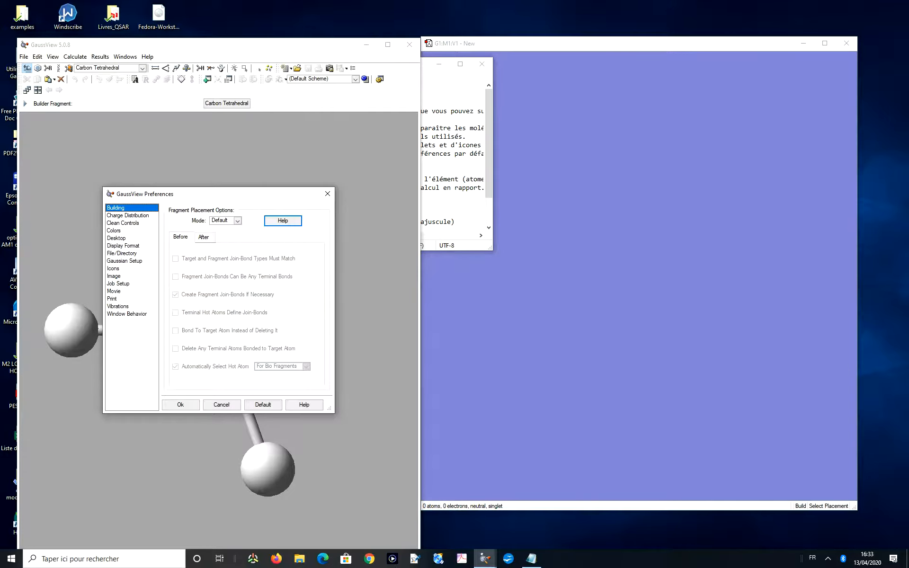
pyautogui.click(128, 216)
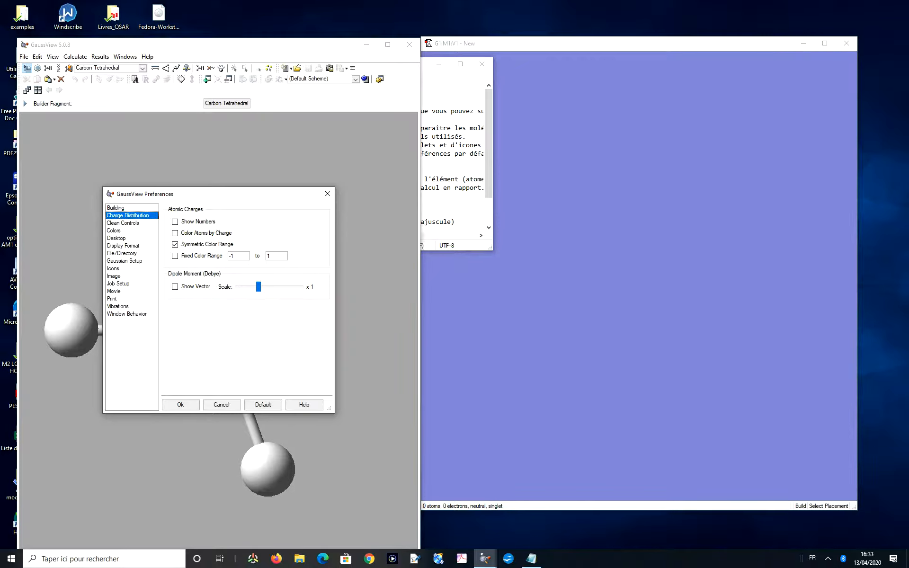
pyautogui.click(116, 207)
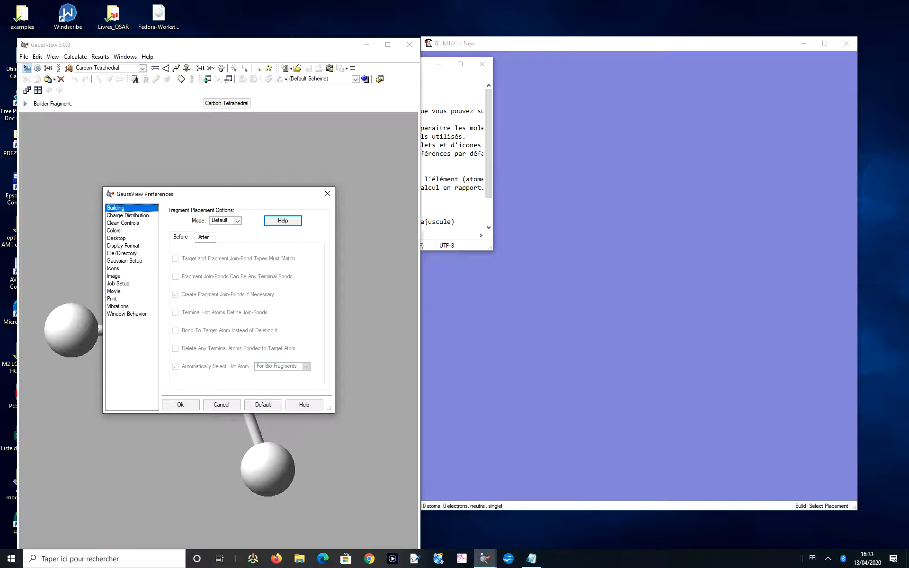
pyautogui.click(237, 221)
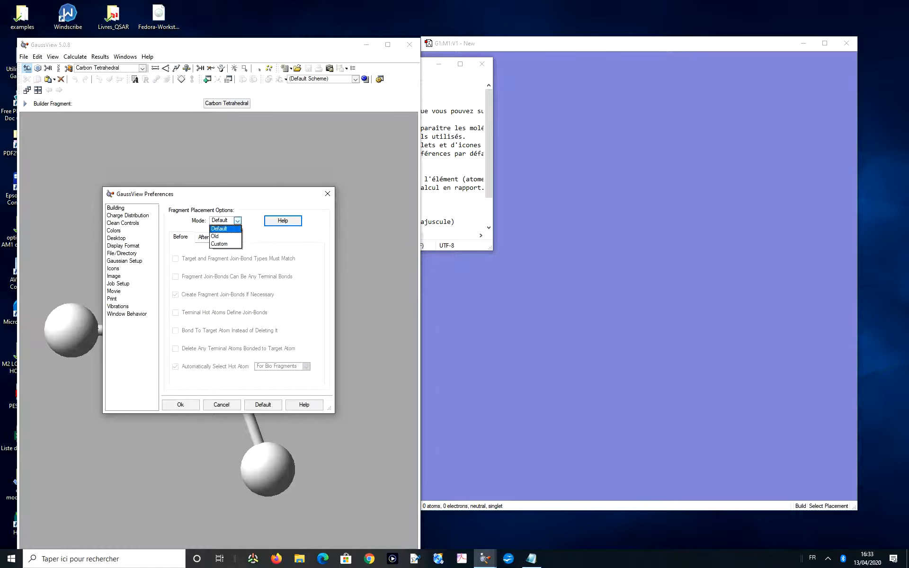
pyautogui.press('Down')
pyautogui.press('Return')
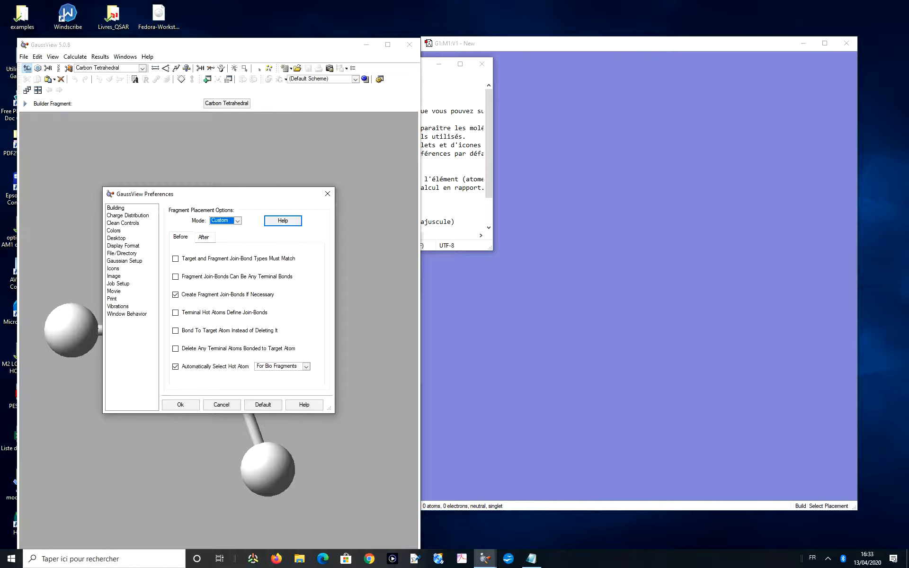
pyautogui.click(180, 404)
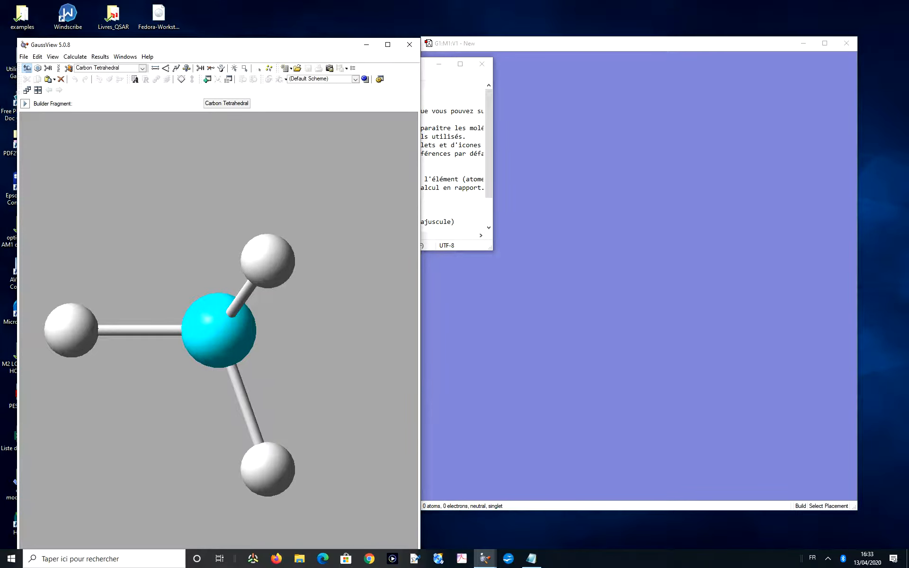
# Switch to the Notepad notes and move their window clear of the empty molecule window
pyautogui.press('alt')
pyautogui.press('alt')
pyautogui.press('alt')
pyautogui.press('alt')
pyautogui.hotkey('alt', 'Tab')
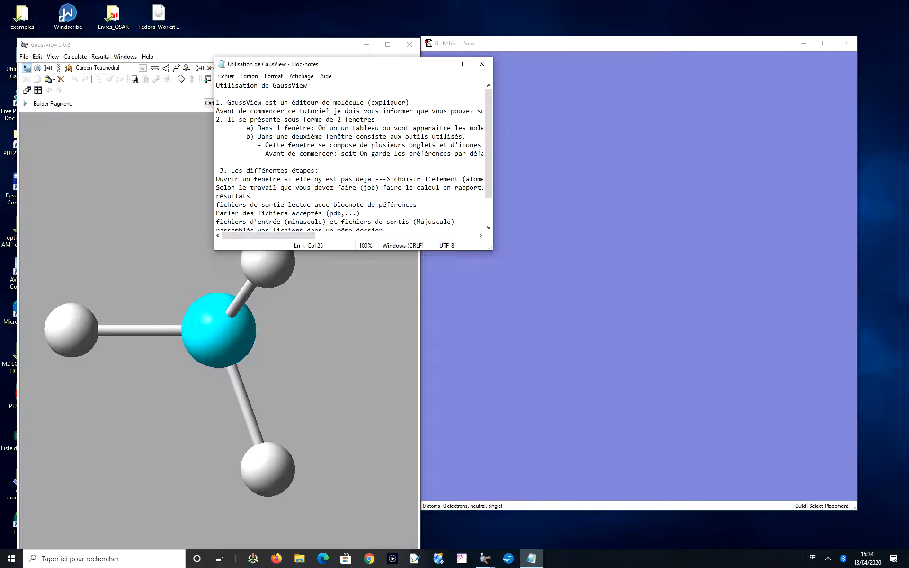
pyautogui.hotkey('alt', 'Tab')
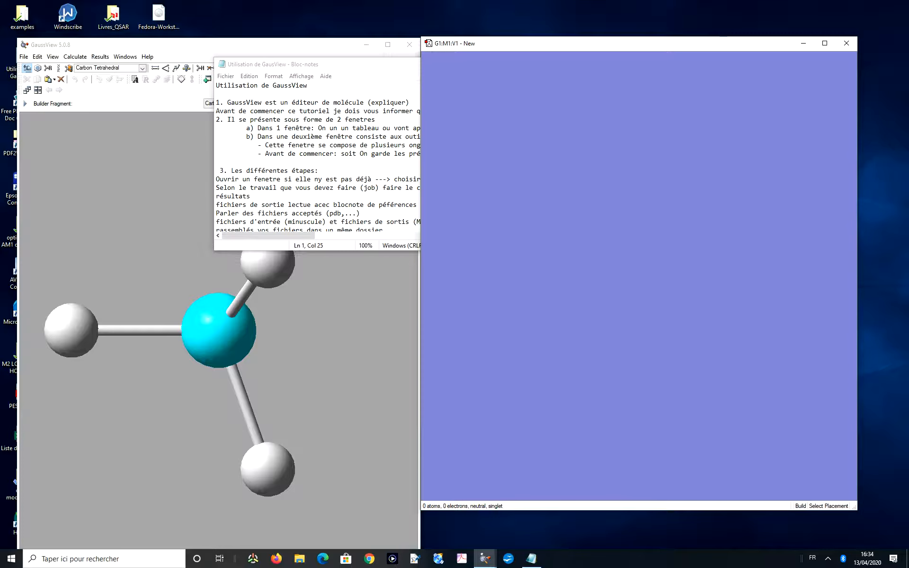
pyautogui.moveTo(284, 64); pyautogui.dragTo(205, 86)
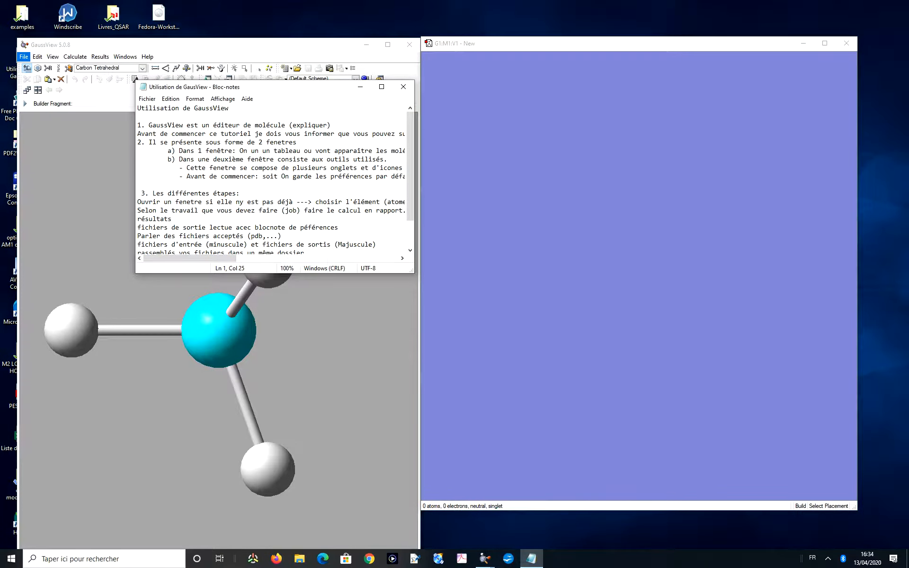
pyautogui.click(24, 56)
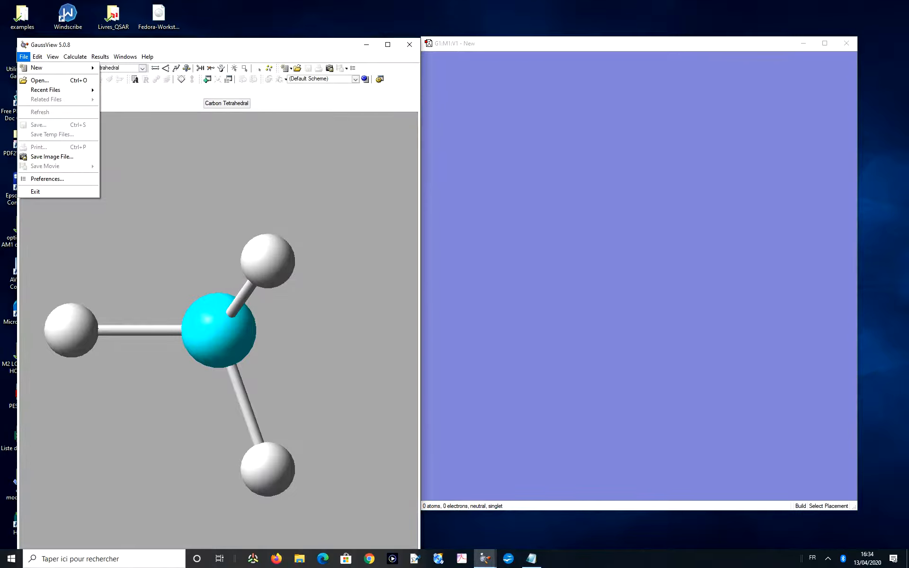
pyautogui.moveTo(53, 57)
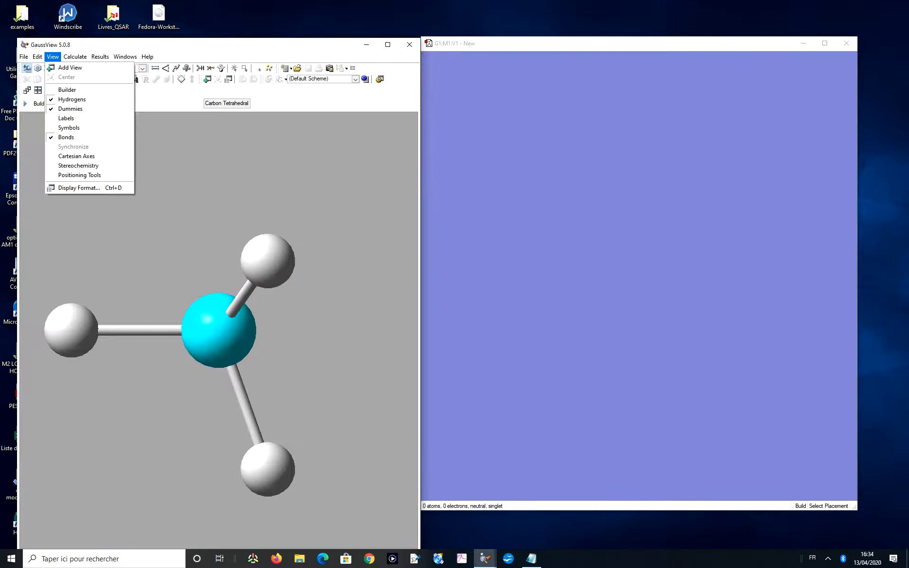
pyautogui.press('Escape')
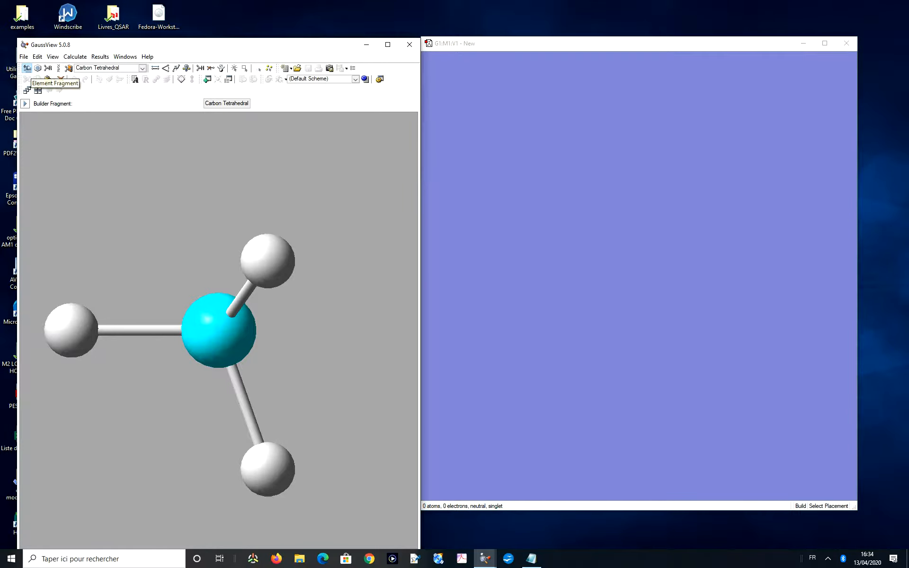
# Place a tetrahedral carbon fragment in the empty molecule window
pyautogui.click(27, 67)
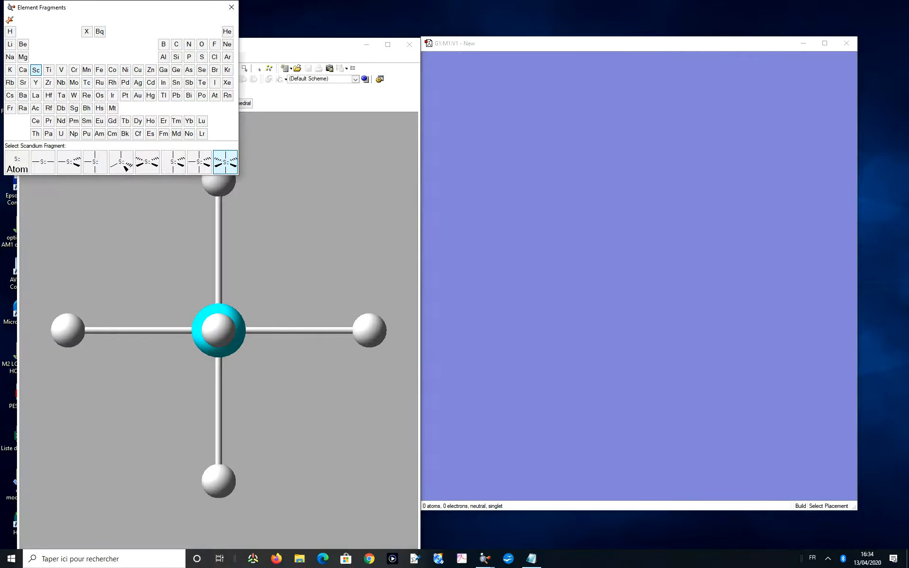
pyautogui.click(176, 44)
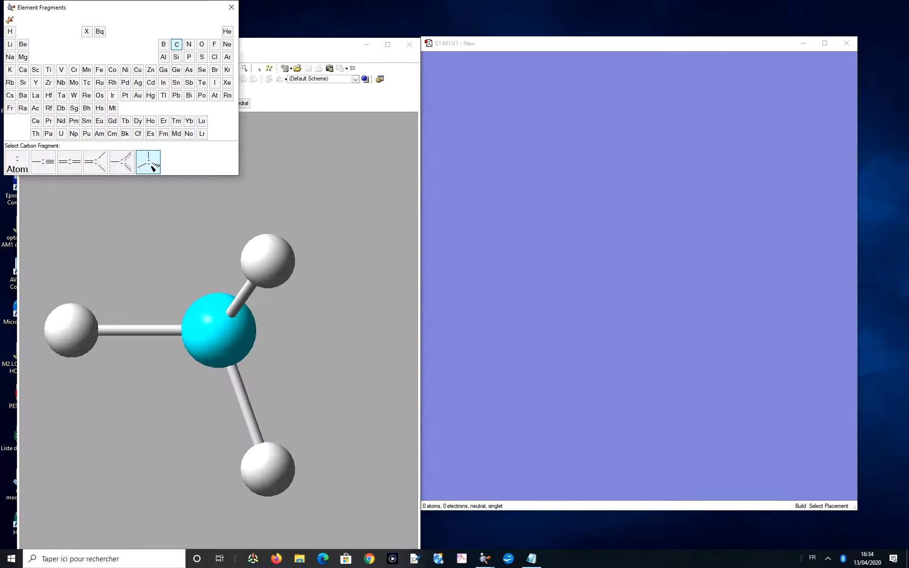
pyautogui.click(612, 227)
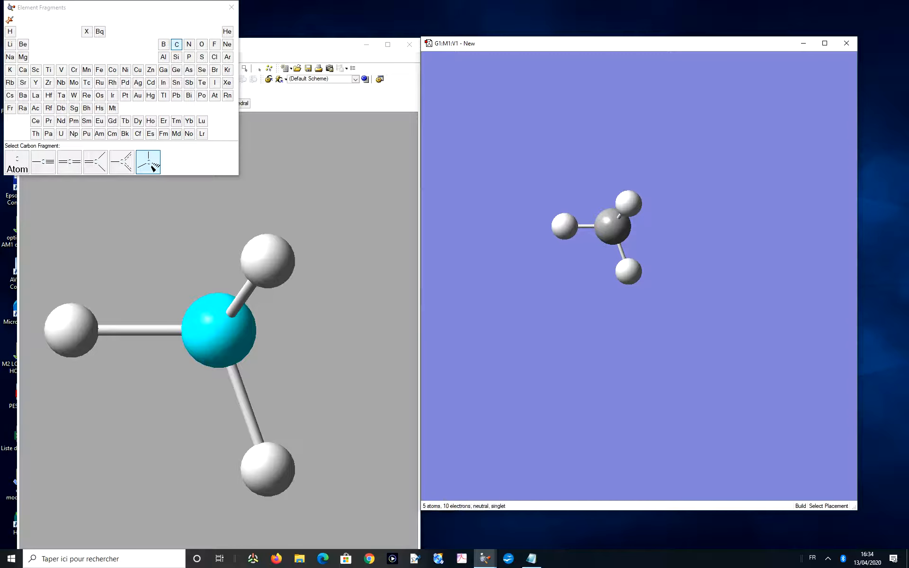
# Replace the carbon's upper hydrogen with the nitrogen (S-S-S-LP) fragment and its lower hydrogen with the Oxygen Tetravalent (S-S-LP-LP) fragment
pyautogui.click(189, 44)
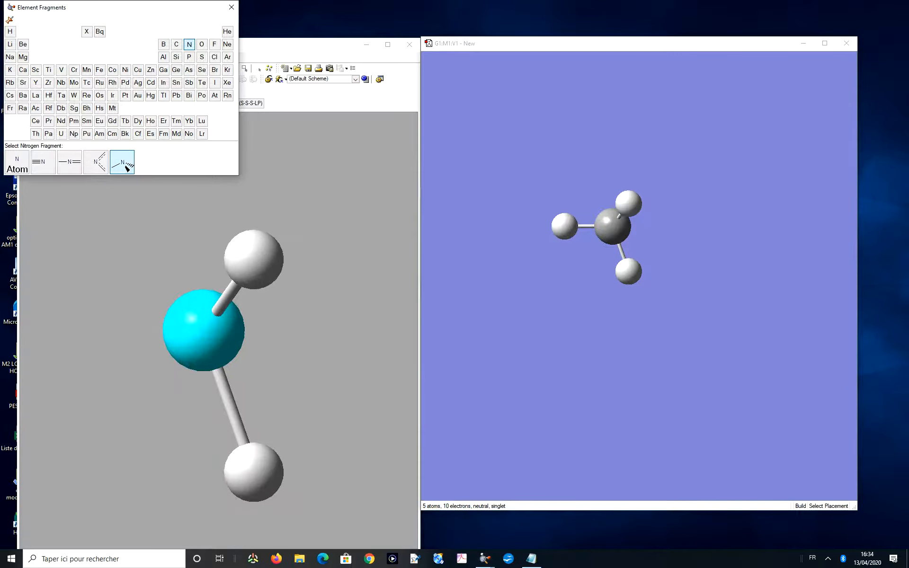
pyautogui.click(627, 204)
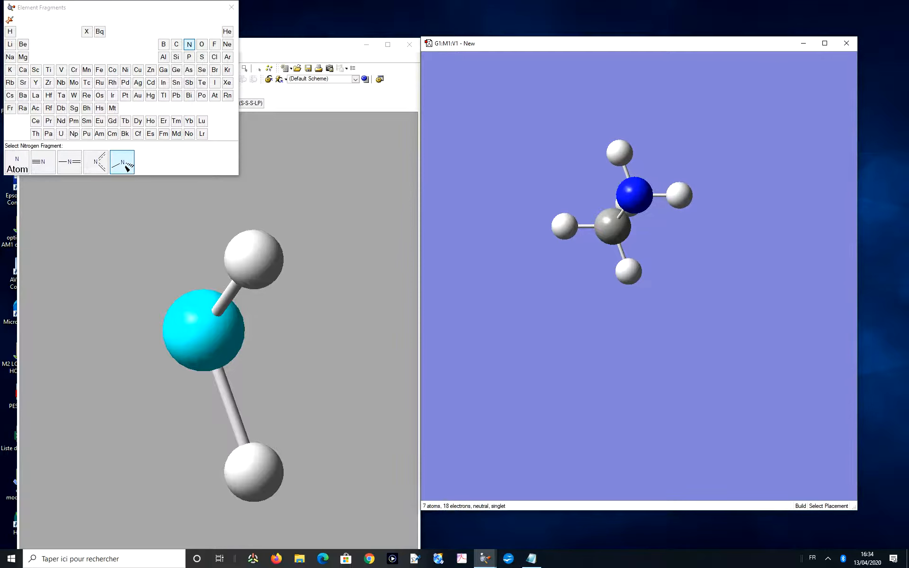
pyautogui.click(202, 44)
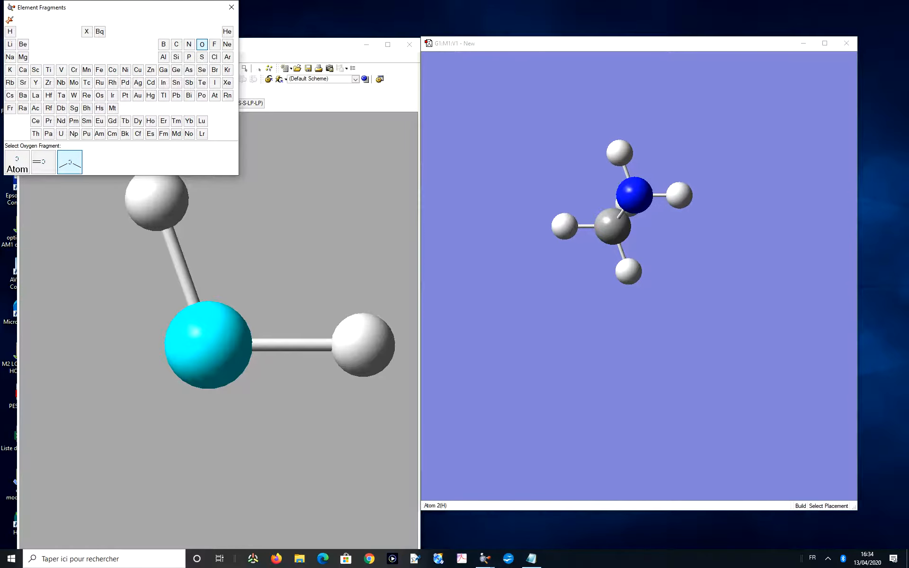
pyautogui.click(628, 271)
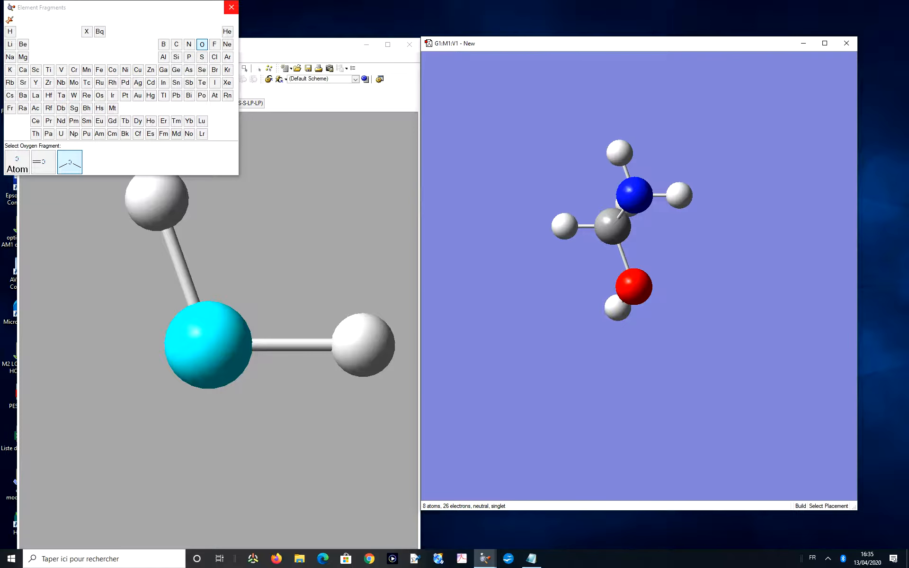
pyautogui.click(231, 7)
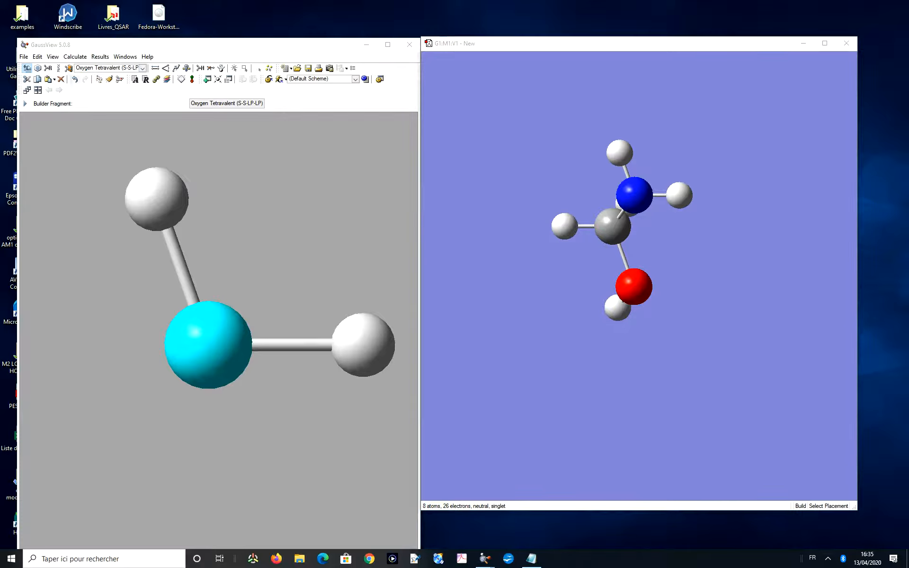
# Undo the oxygen, nitrogen and carbon fragment additions to empty the molecule window
pyautogui.click(75, 80)
pyautogui.hotkey('ctrl', 'z')
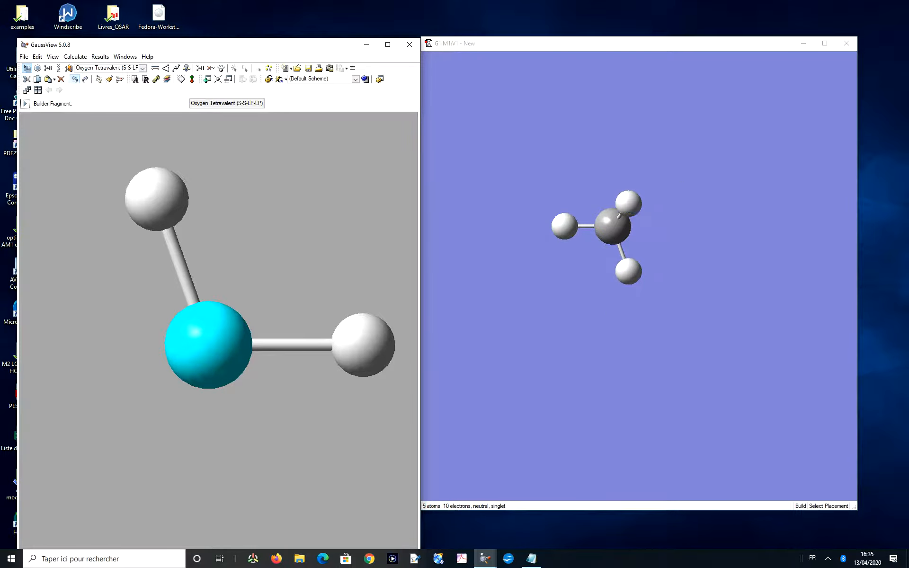
pyautogui.hotkey('ctrl', 'z')
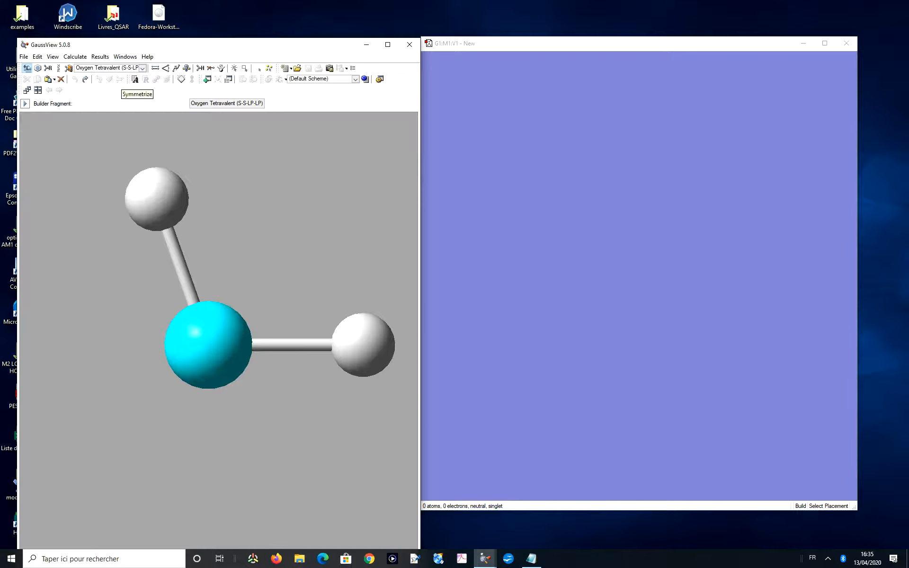
pyautogui.click(37, 56)
pyautogui.press('alt')
pyautogui.press('Escape')
# Review the complete GaussView outline in the maximized Notepad notes, and return to the molecule builder
pyautogui.click(531, 558)
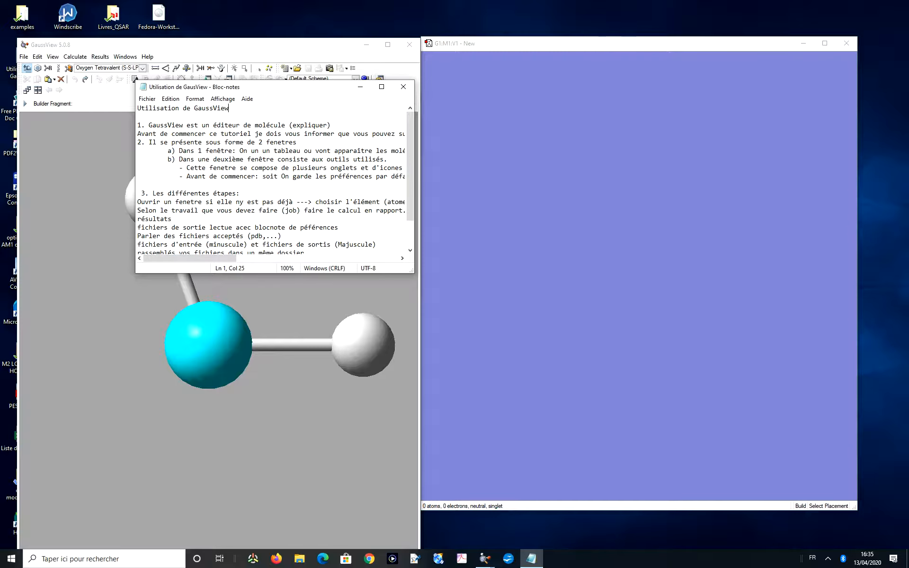
pyautogui.click(382, 86)
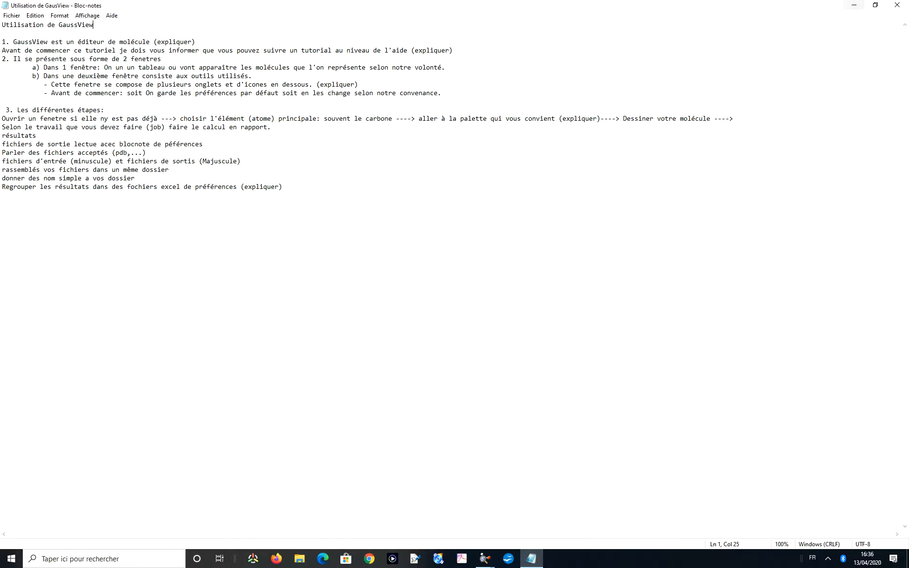
pyautogui.click(854, 5)
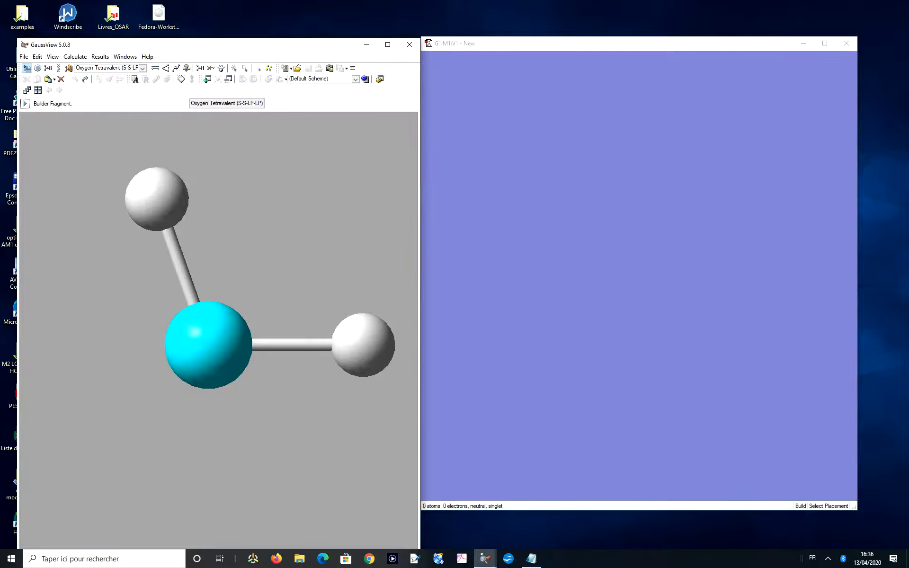
# Place a benzene ring fragment in the empty molecule window
pyautogui.click(38, 67)
pyautogui.doubleClick(37, 68)
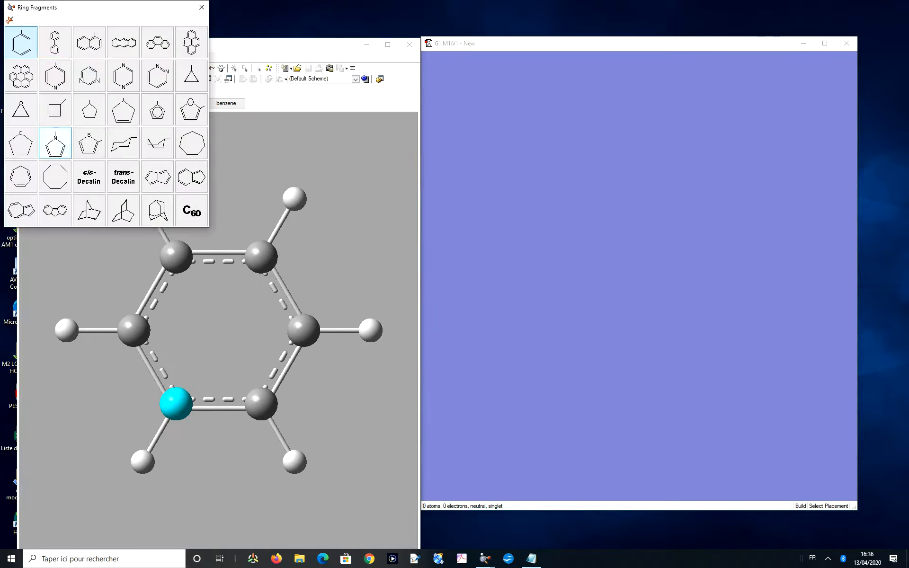
pyautogui.click(21, 42)
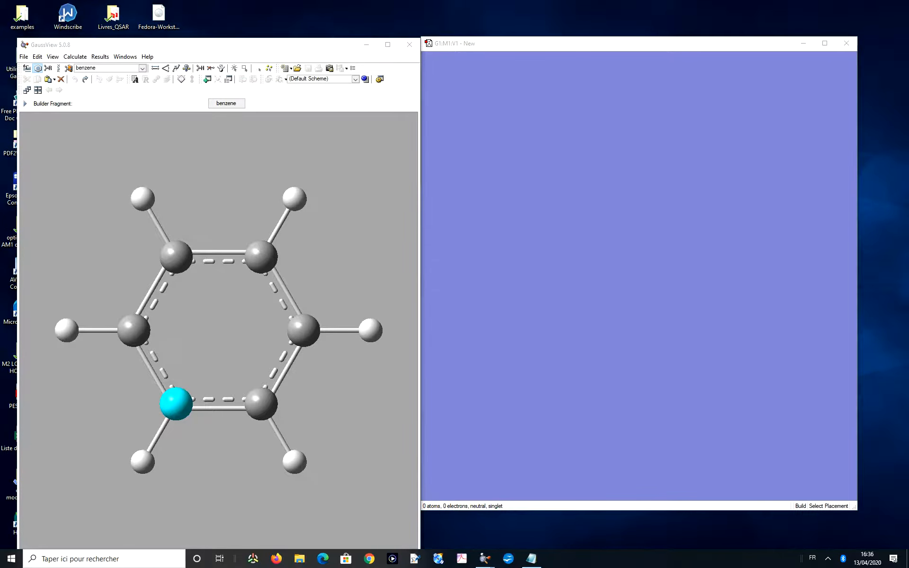
pyautogui.click(652, 250)
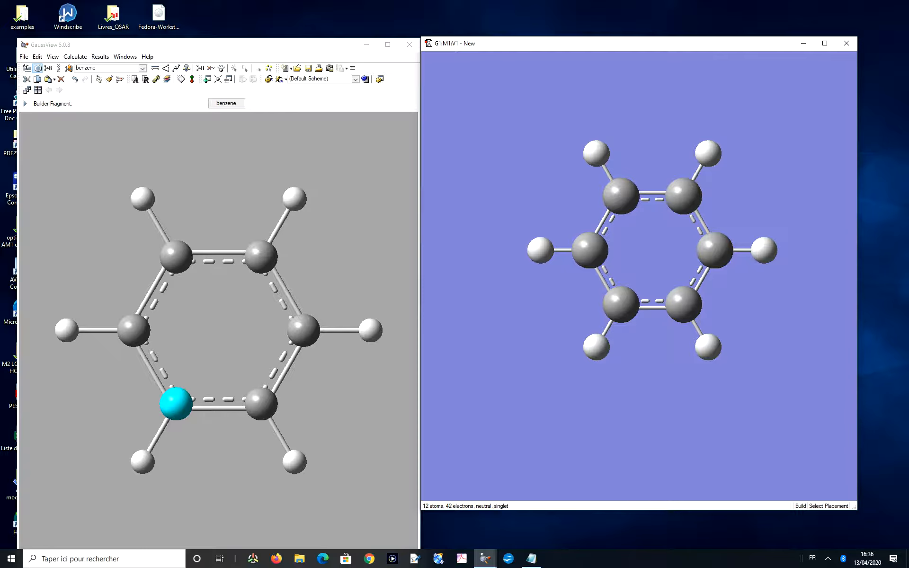
# Replace the benzene ring's upper-right hydrogen with the carbon element fragment that has four single bonds
pyautogui.click(27, 68)
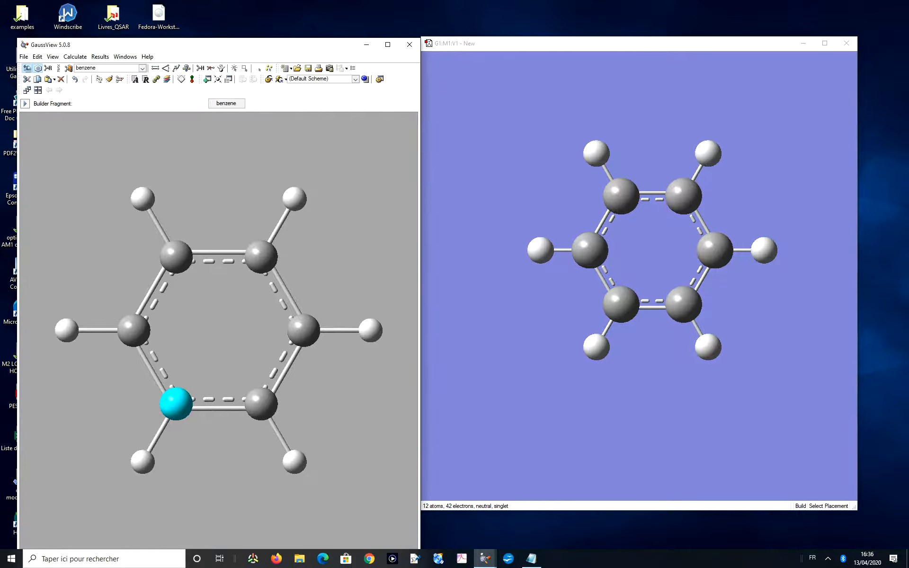
pyautogui.moveTo(420, 303); pyautogui.dragTo(386, 303)
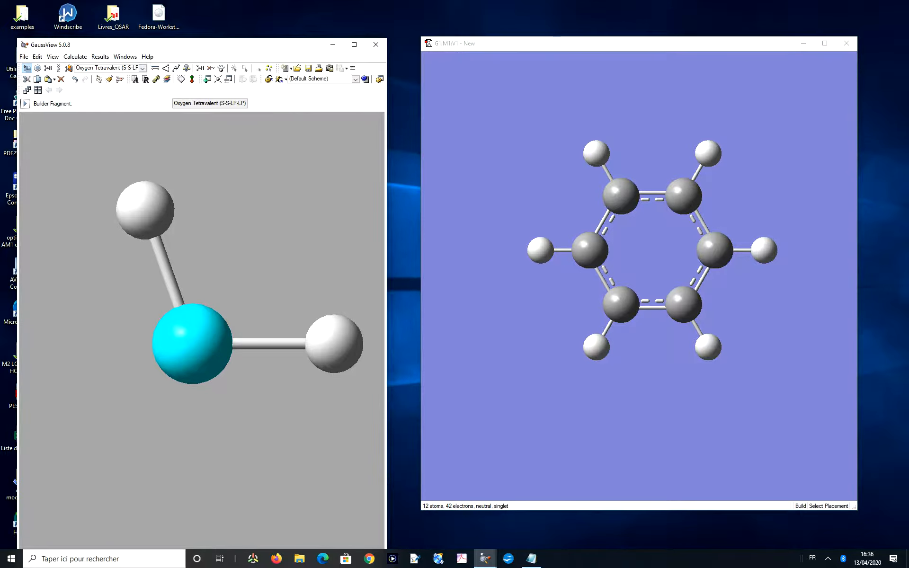
pyautogui.doubleClick(26, 69)
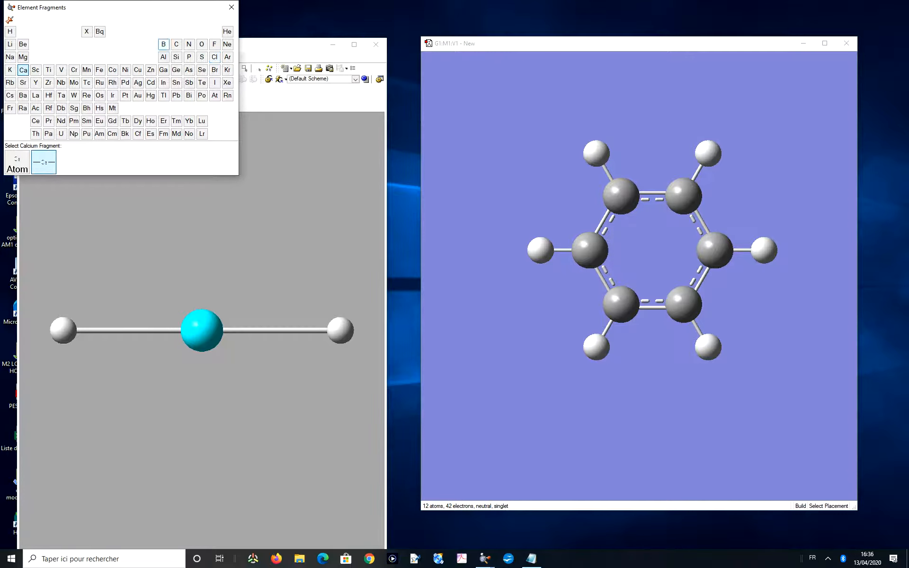
pyautogui.click(176, 44)
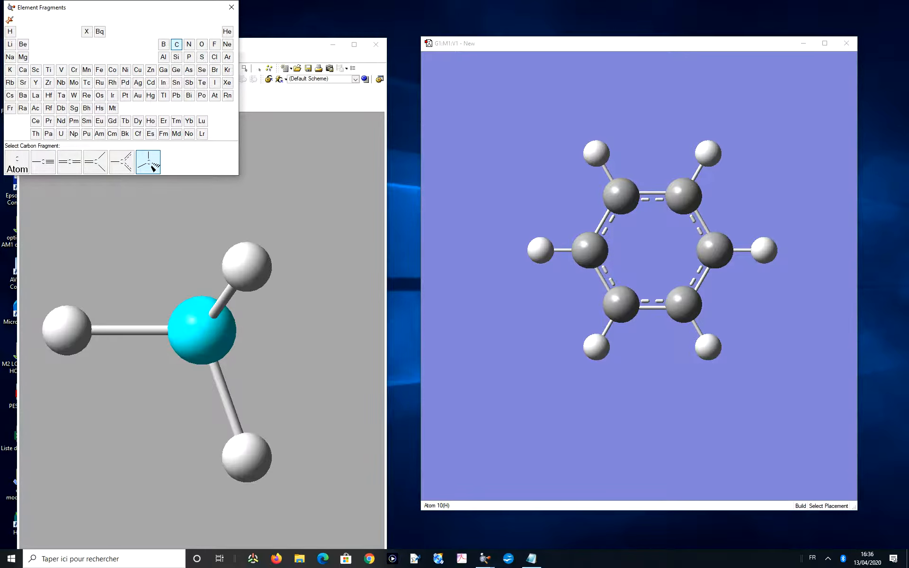
pyautogui.click(708, 153)
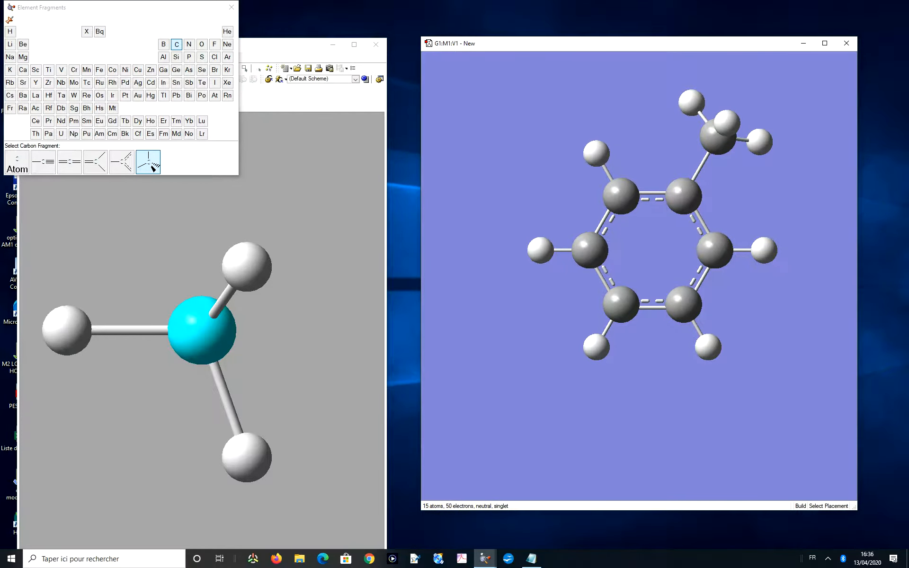
# Replace two of the methyl group's hydrogens with Oxygen Tetravalent (S-S-LP-LP) fragments and close the element fragments window
pyautogui.click(201, 44)
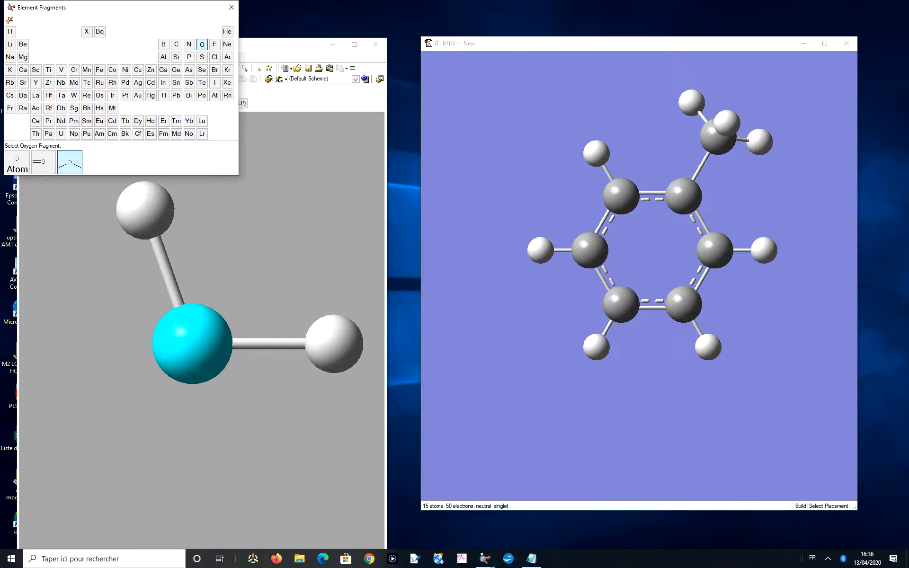
pyautogui.click(758, 142)
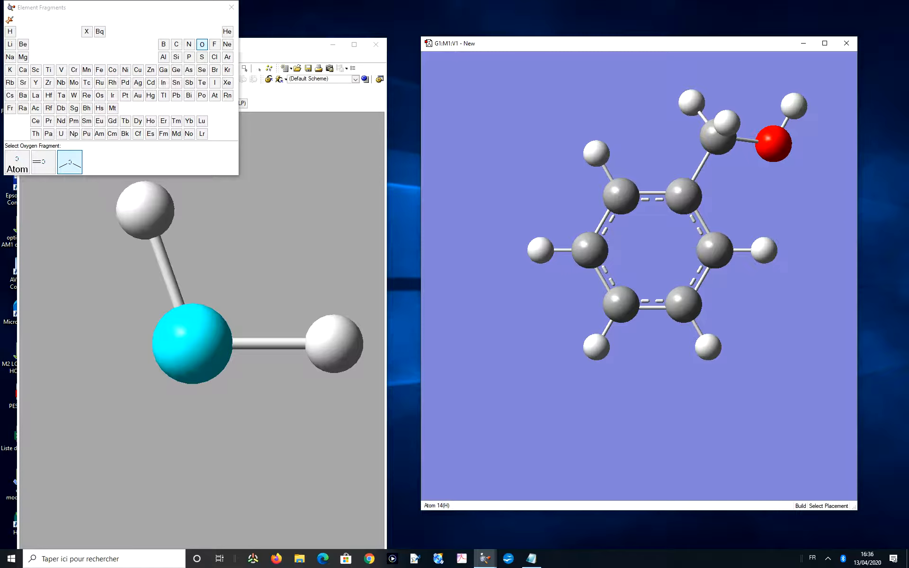
pyautogui.click(691, 102)
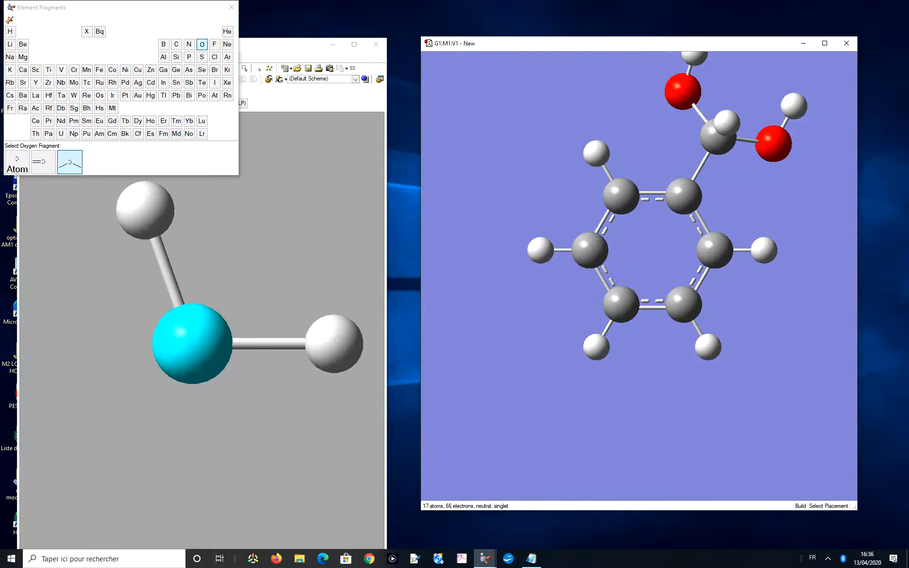
pyautogui.click(231, 7)
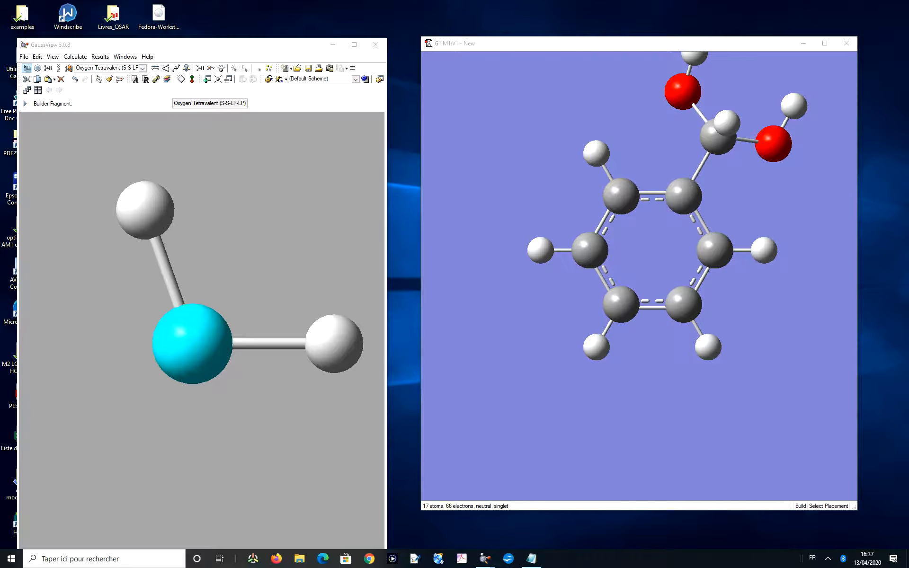
# Delete the upper hydroxyl's hydrogen and the remaining hydrogen on the side-chain carbon
pyautogui.click(211, 68)
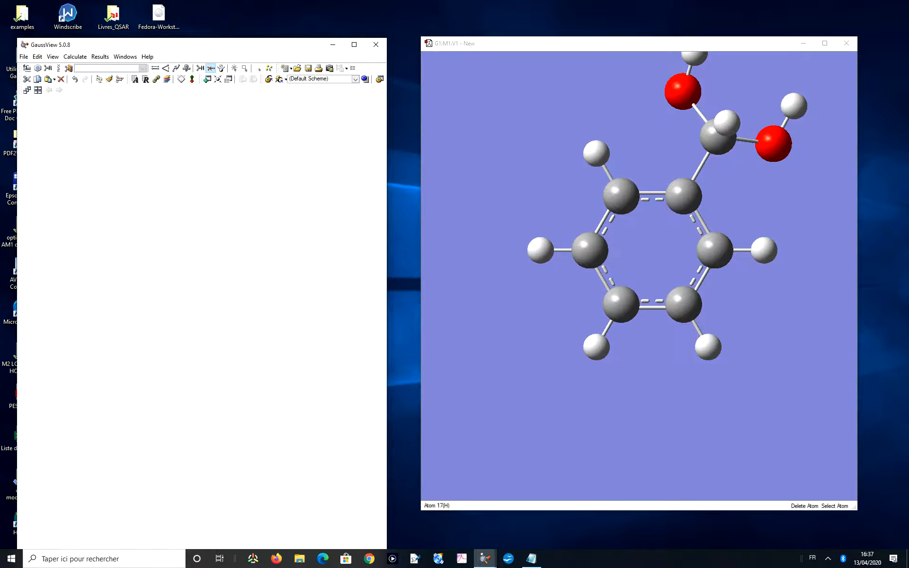
pyautogui.click(694, 56)
pyautogui.click(694, 55)
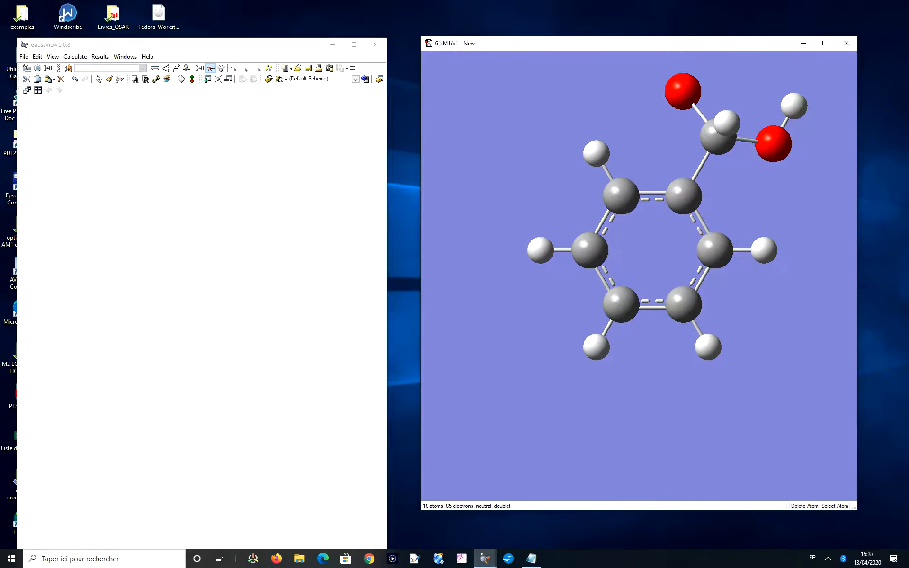
pyautogui.click(218, 79)
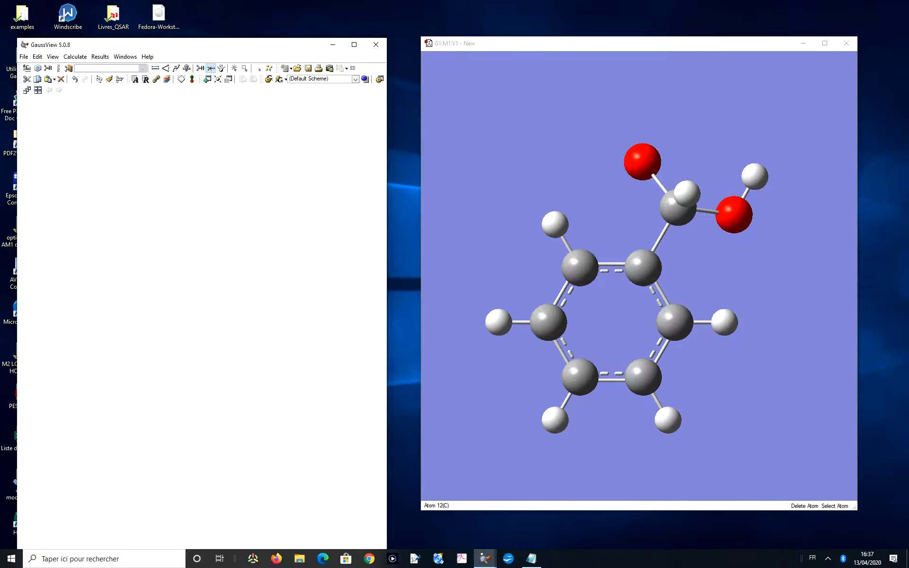
pyautogui.click(686, 192)
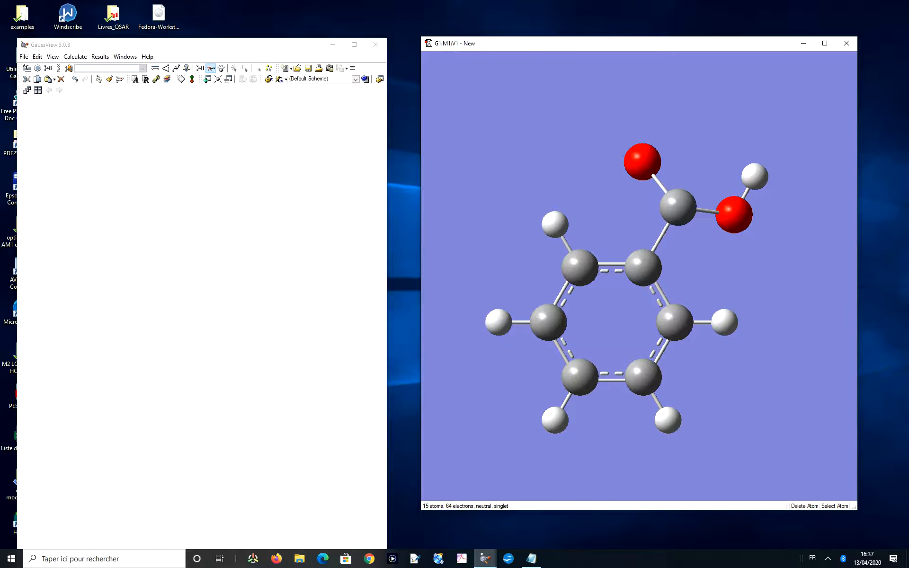
# Change the bond between the side-chain carbon and the oxygen without hydrogen to a double bond
pyautogui.click(156, 68)
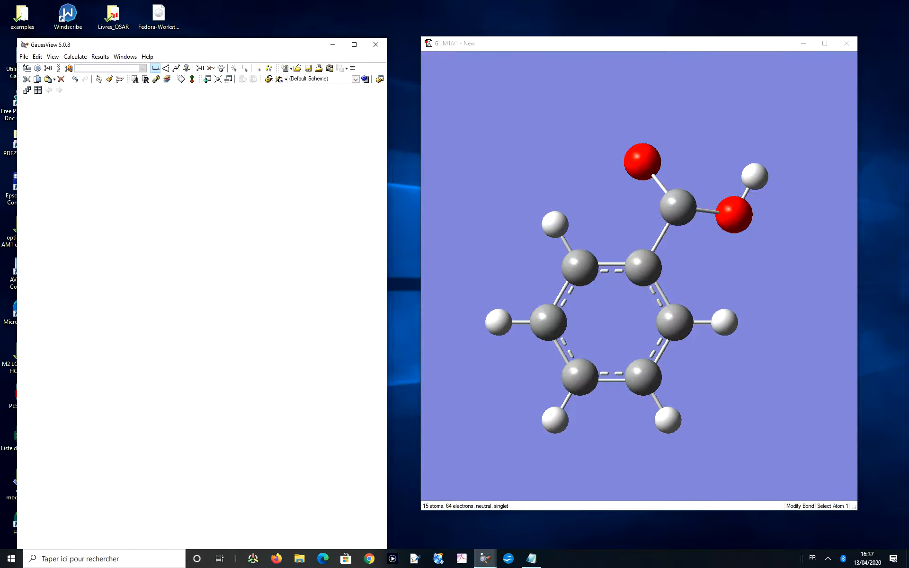
pyautogui.click(678, 207)
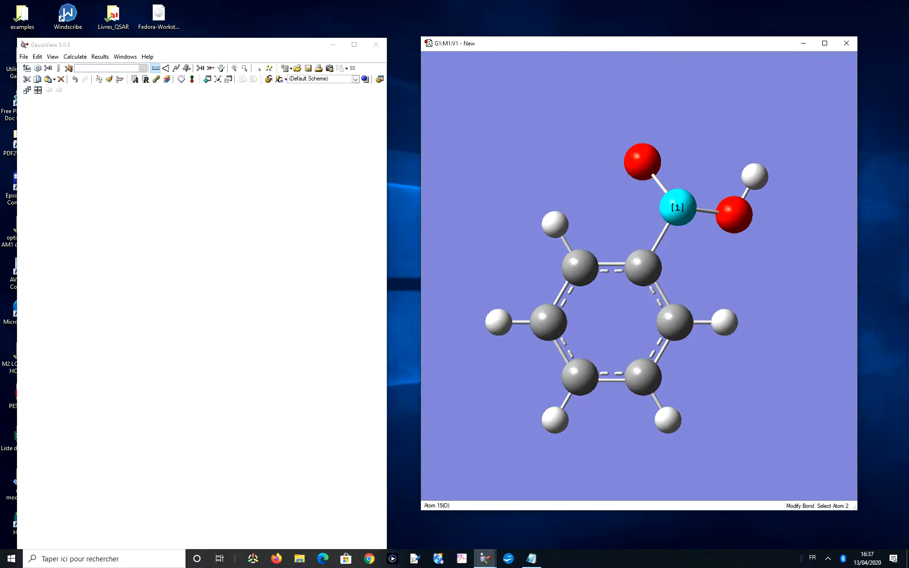
pyautogui.click(642, 162)
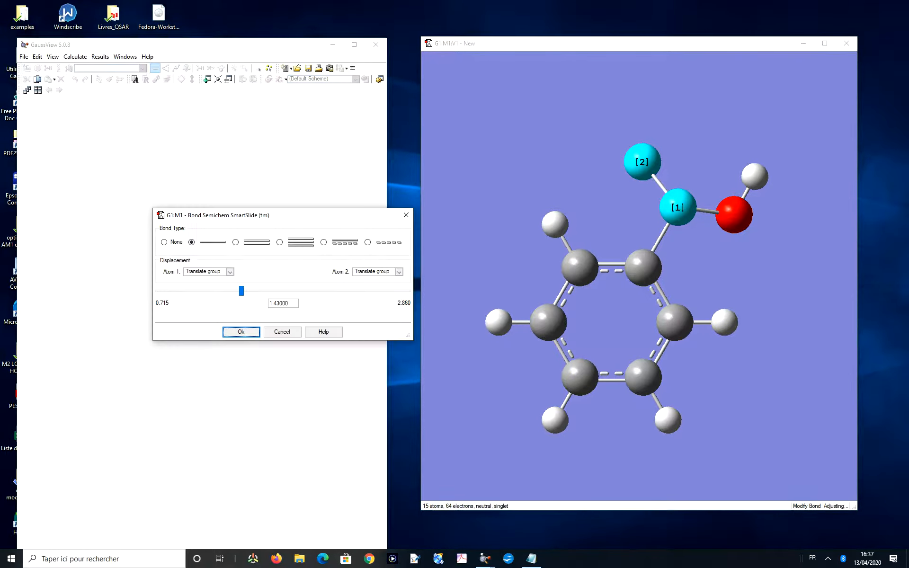
pyautogui.click(235, 242)
pyautogui.press('Return')
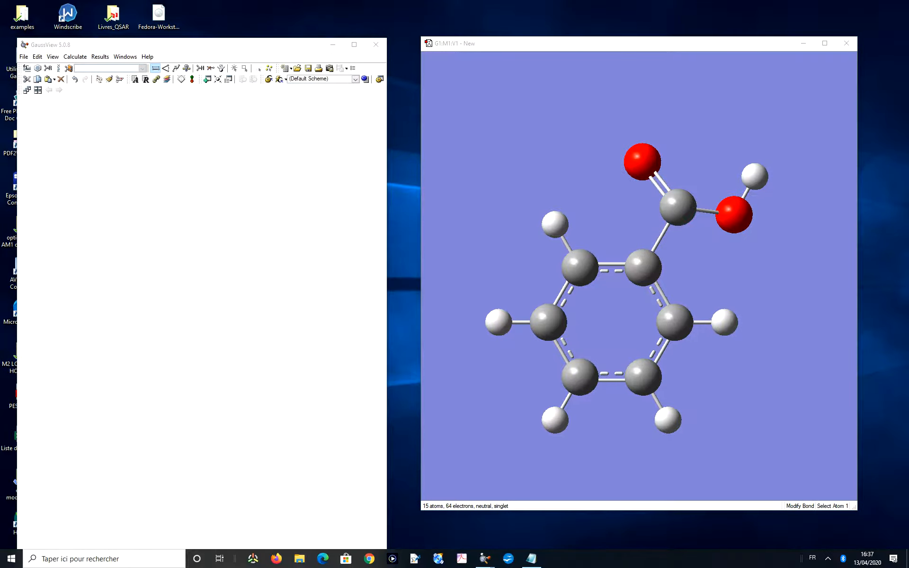
# Clean the benzoic acid geometry and check the molecule from another angle
pyautogui.moveTo(757, 350); pyautogui.dragTo(575, 319)
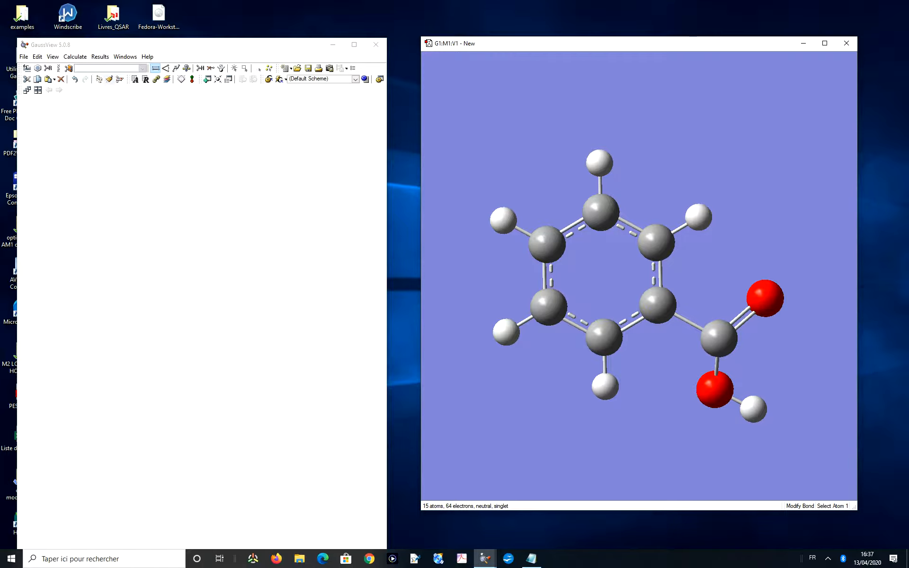
pyautogui.click(109, 79)
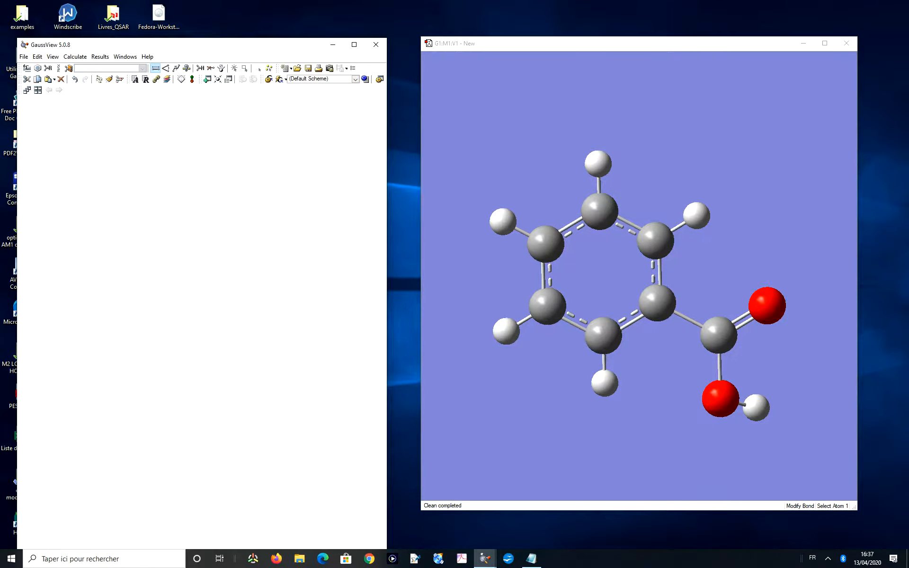
pyautogui.moveTo(691, 274); pyautogui.dragTo(748, 338)
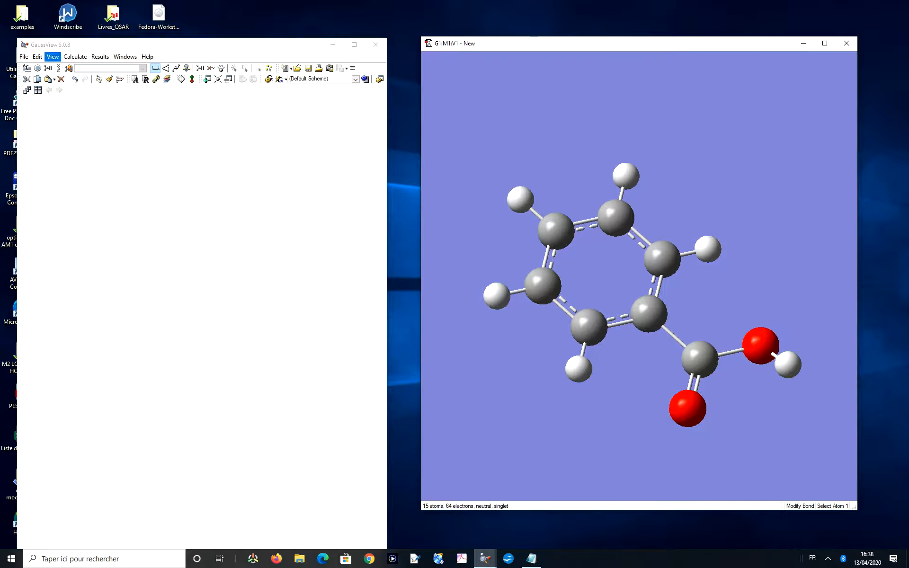
# Open the Gaussian calculation setup for the molecule and set the job type to Optimization
pyautogui.press('Down')
pyautogui.press('Escape')
pyautogui.press('Down')
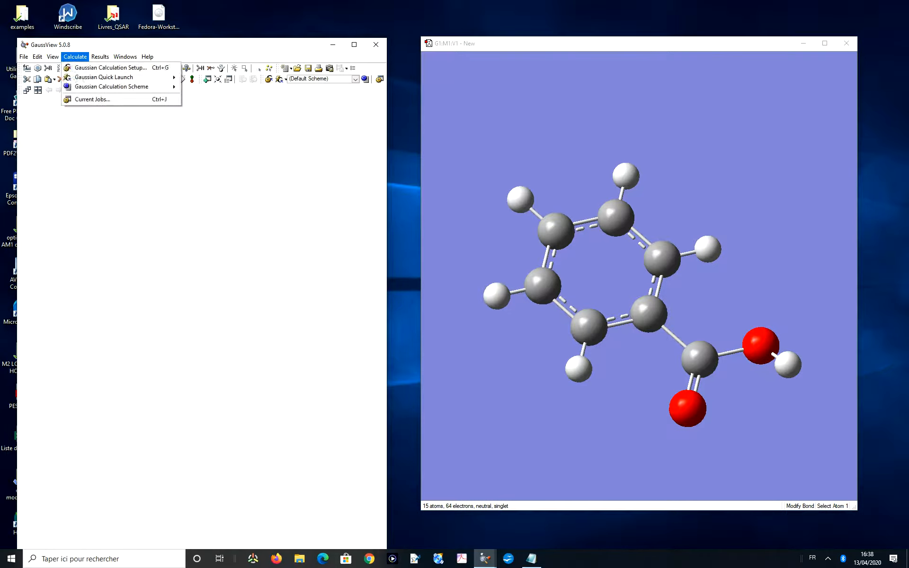
pyautogui.press('Down')
pyautogui.press('Return')
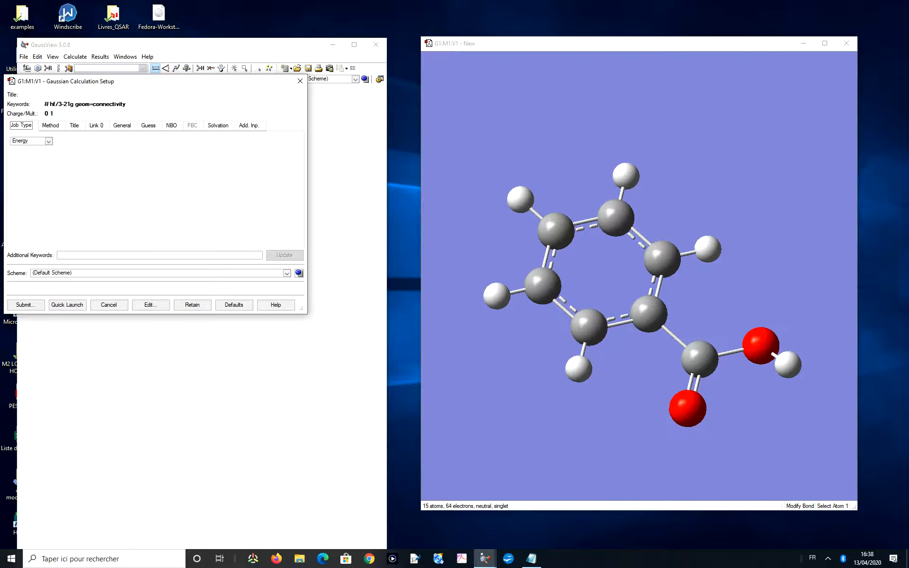
pyautogui.press('Tab')
pyautogui.hotkey('alt', 'Down')
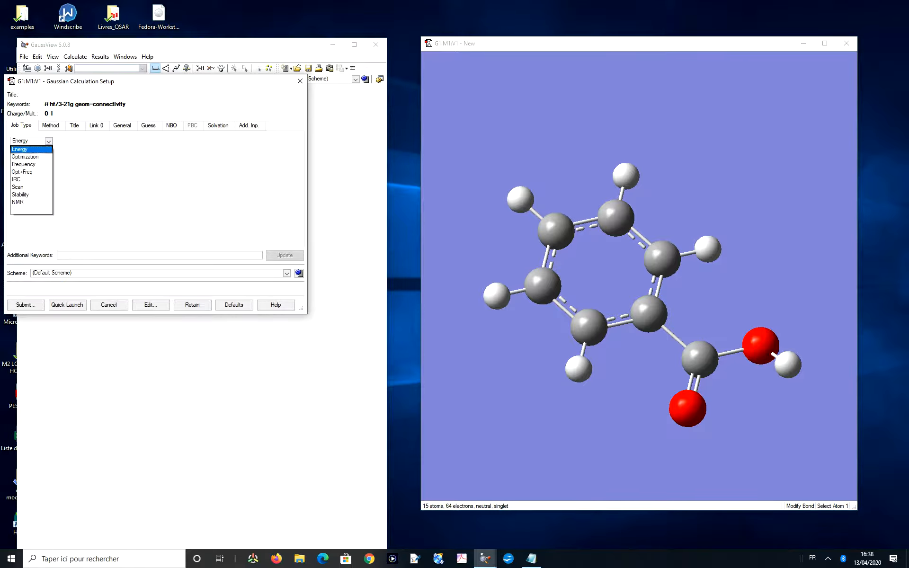
pyautogui.press('Down')
pyautogui.press('Return')
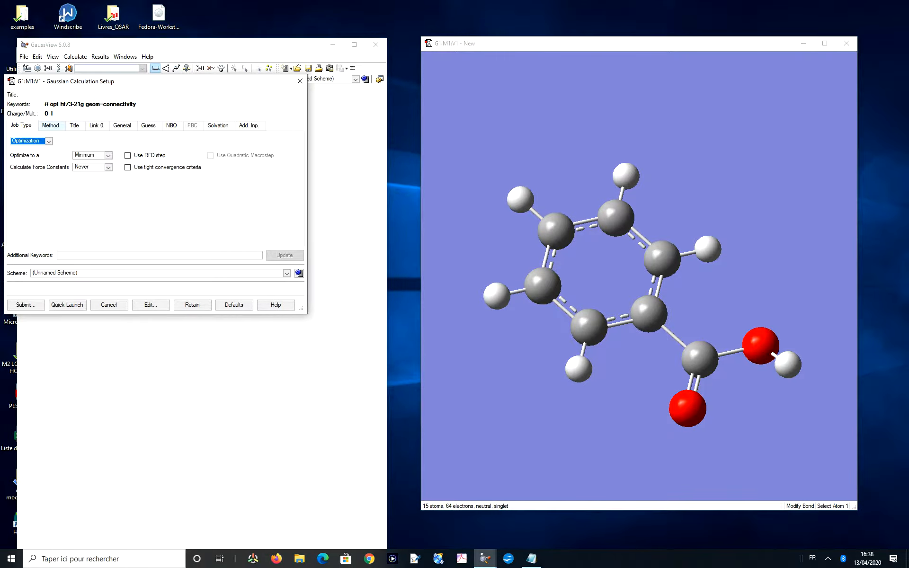
# Set the calculation method to Semi-empirical with the AM1 model
pyautogui.click(50, 125)
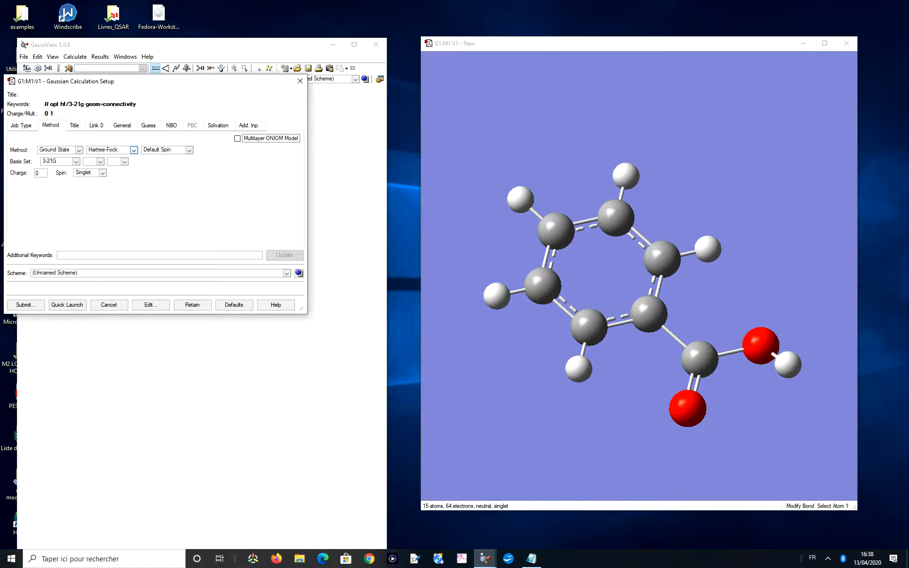
pyautogui.click(134, 150)
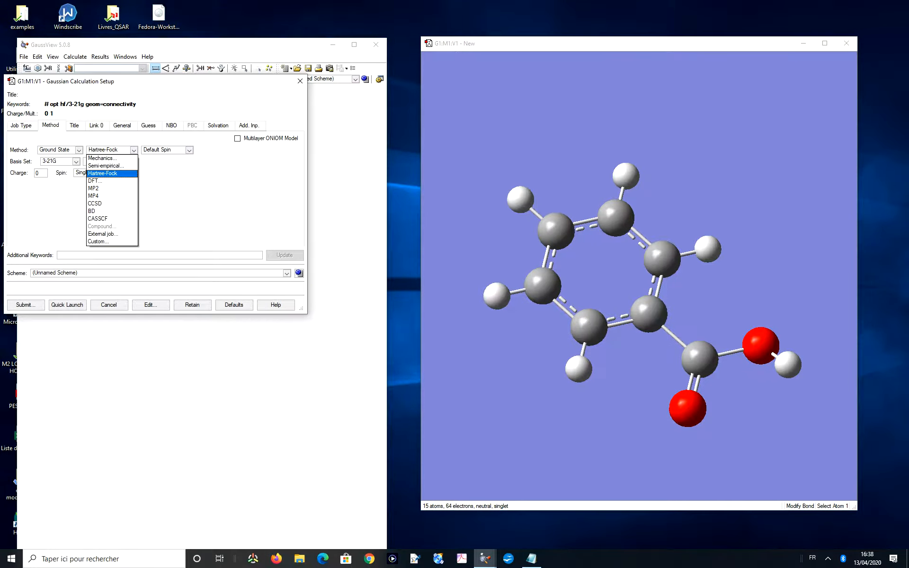
pyautogui.press('Return')
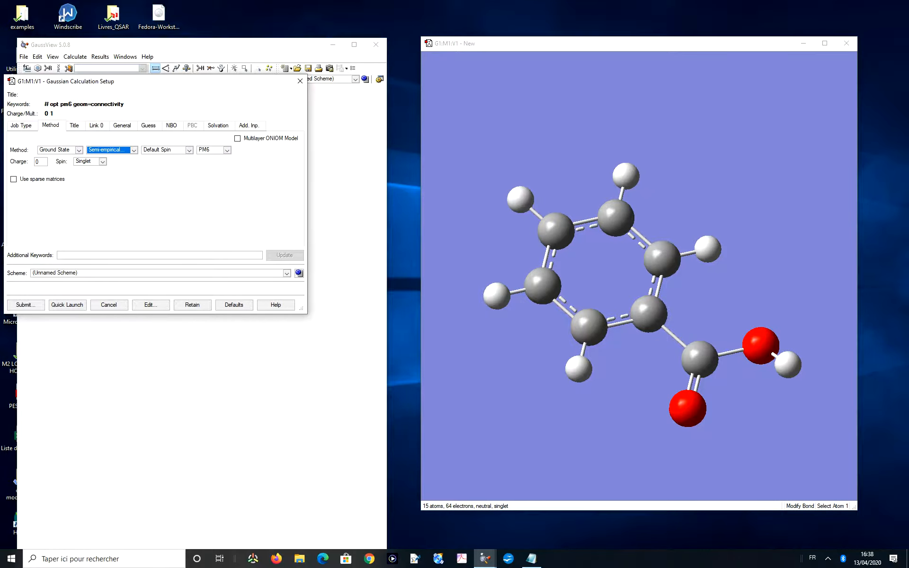
pyautogui.click(227, 150)
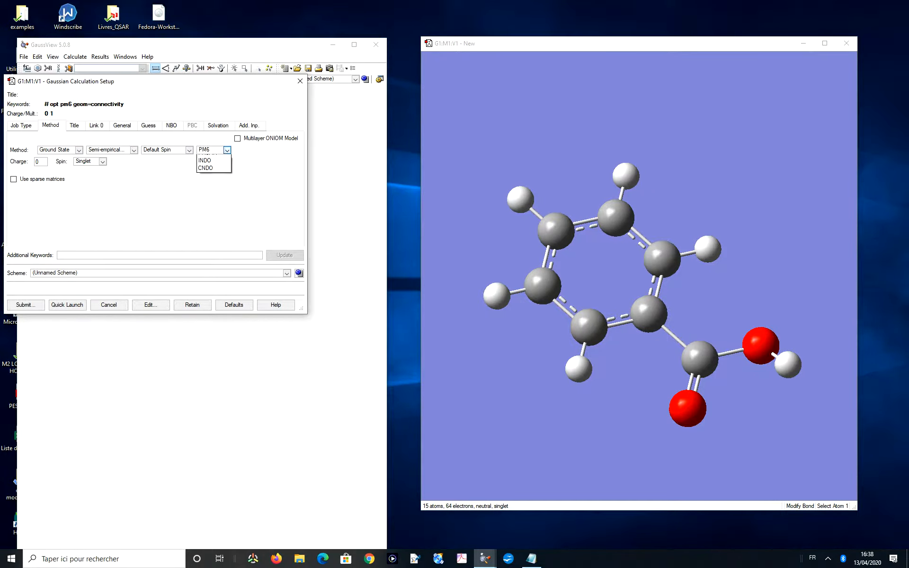
pyautogui.press('Down')
pyautogui.press('Down')
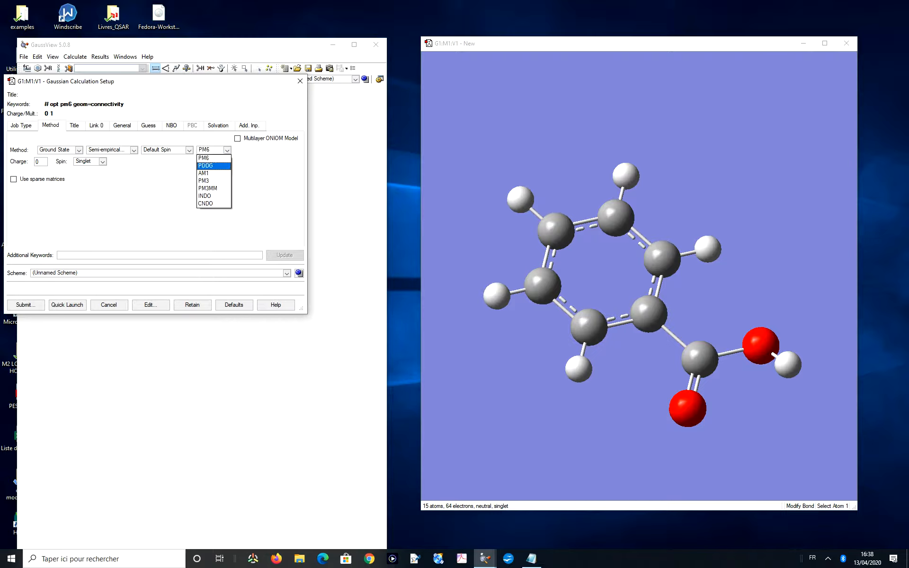
pyautogui.press('Return')
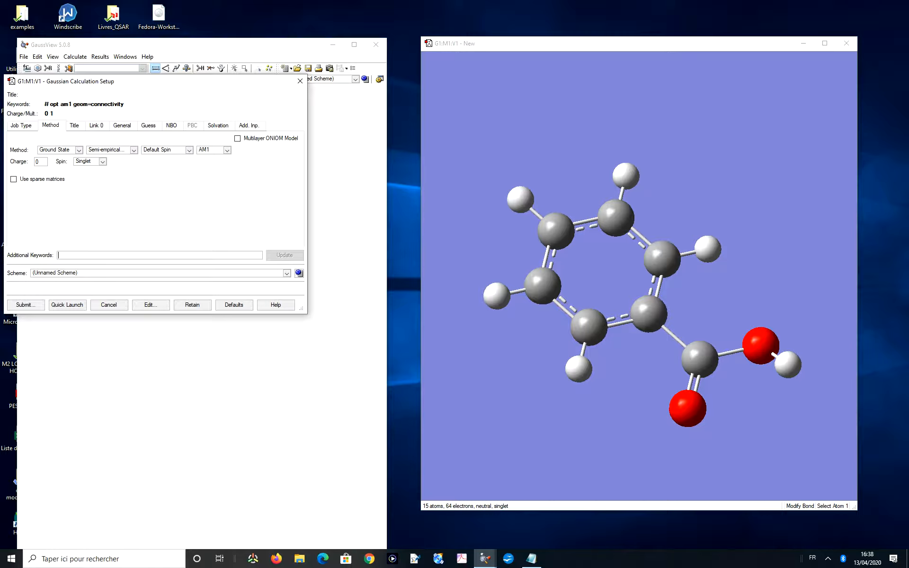
# Add the keyword Pop=reg to the calculation and enter R1 as the job title
pyautogui.write('Pop=reg')
pyautogui.click(75, 126)
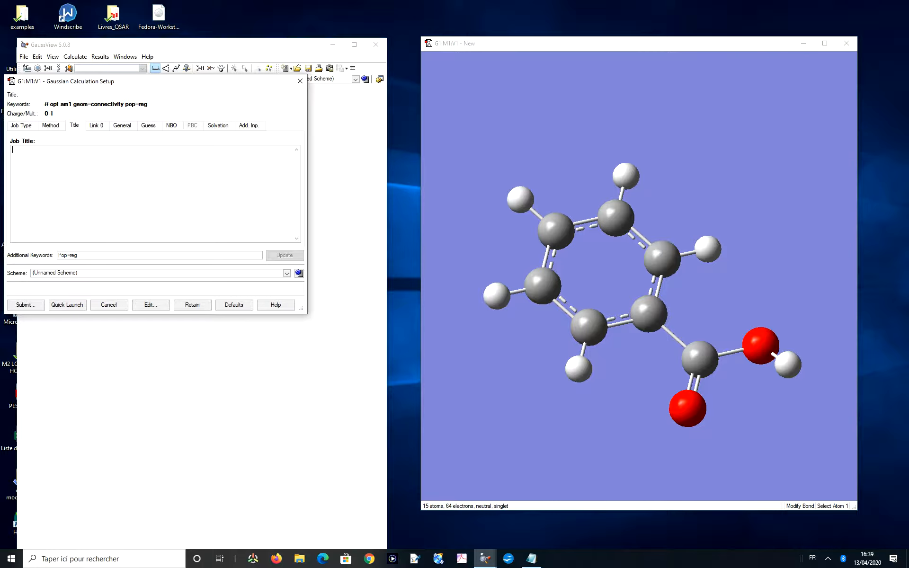
pyautogui.write('R&')
# Start submitting the job and name its input file r1, with type Gaussian Input Files and save format Auto
pyautogui.click(26, 304)
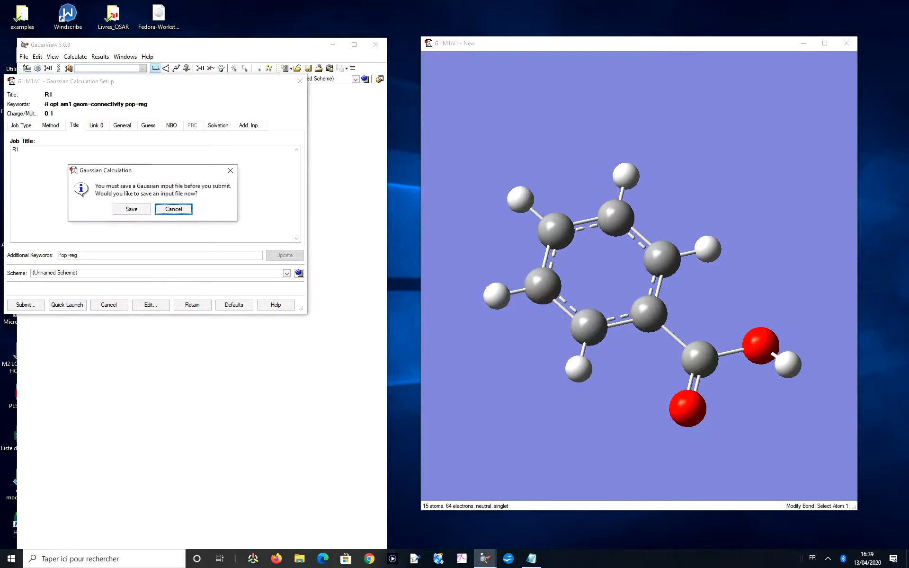
pyautogui.click(131, 209)
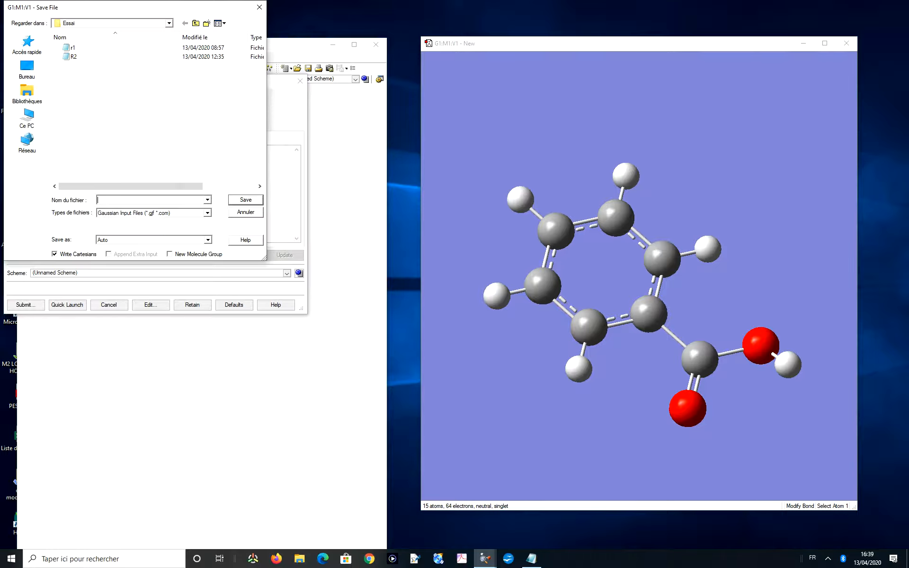
pyautogui.write('r')
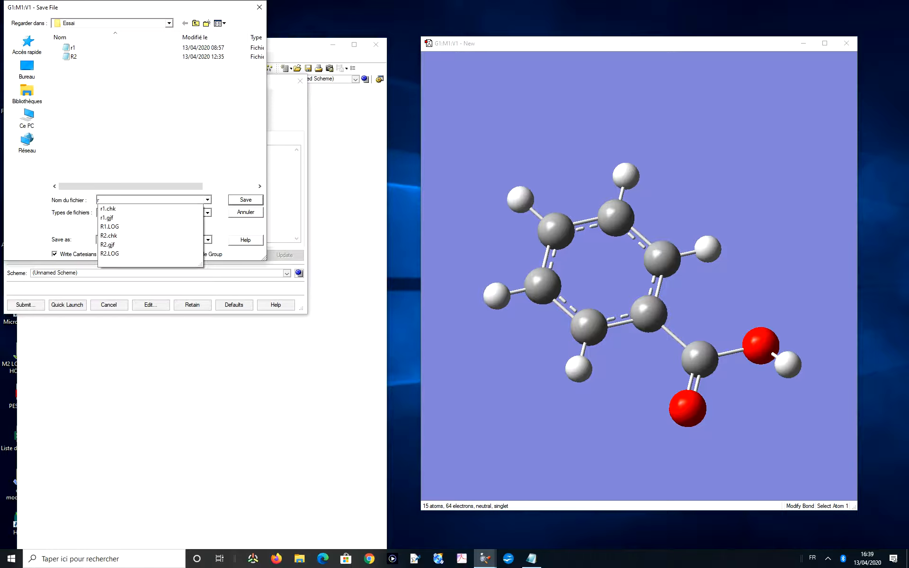
pyautogui.write('1')
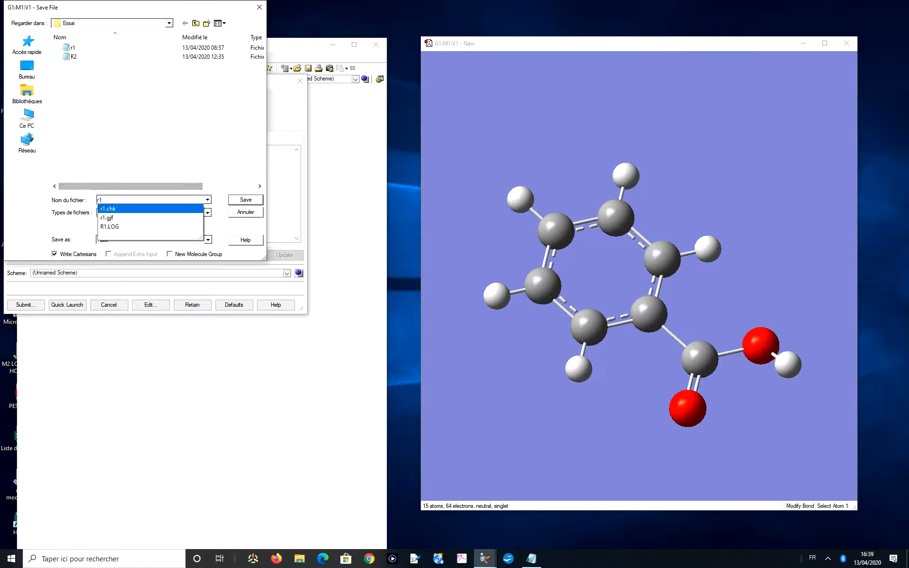
pyautogui.press('Escape')
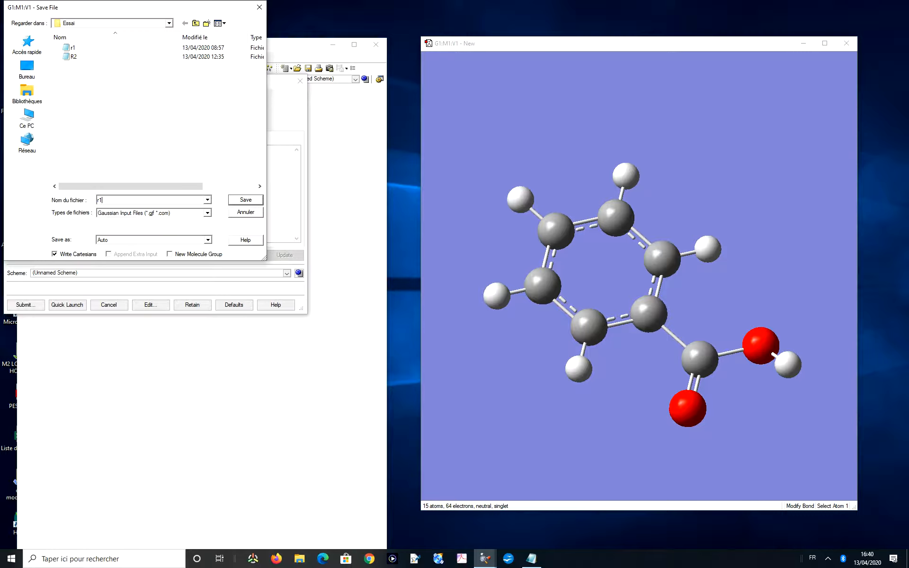
pyautogui.click(207, 213)
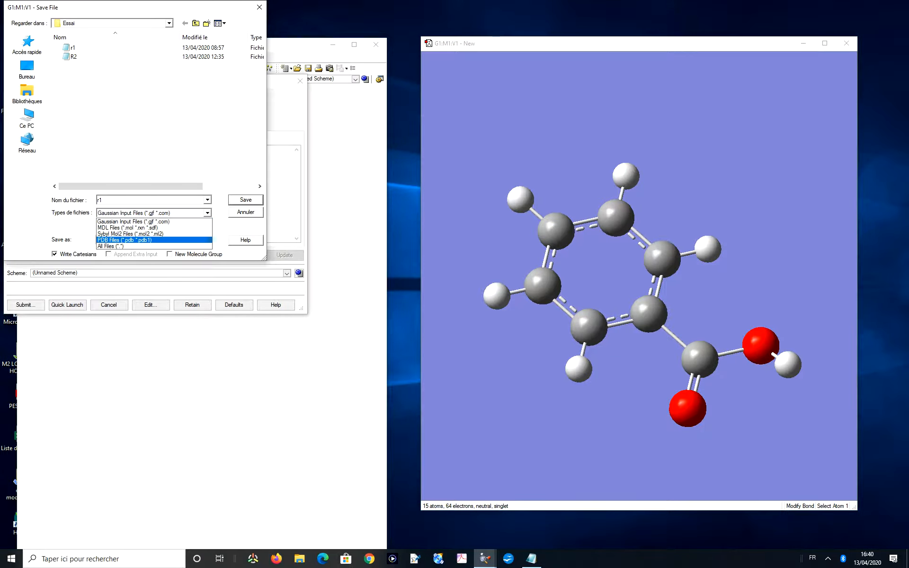
pyautogui.click(134, 221)
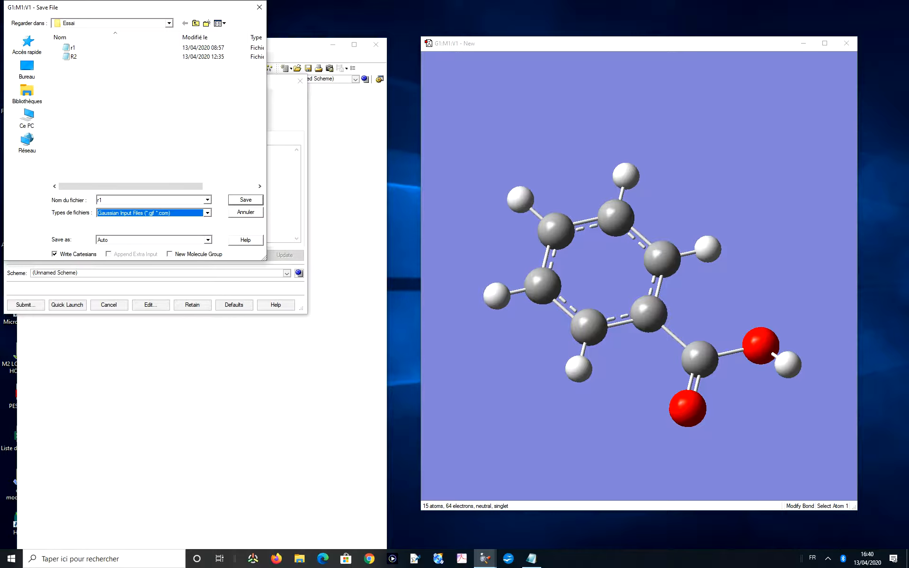
pyautogui.click(208, 240)
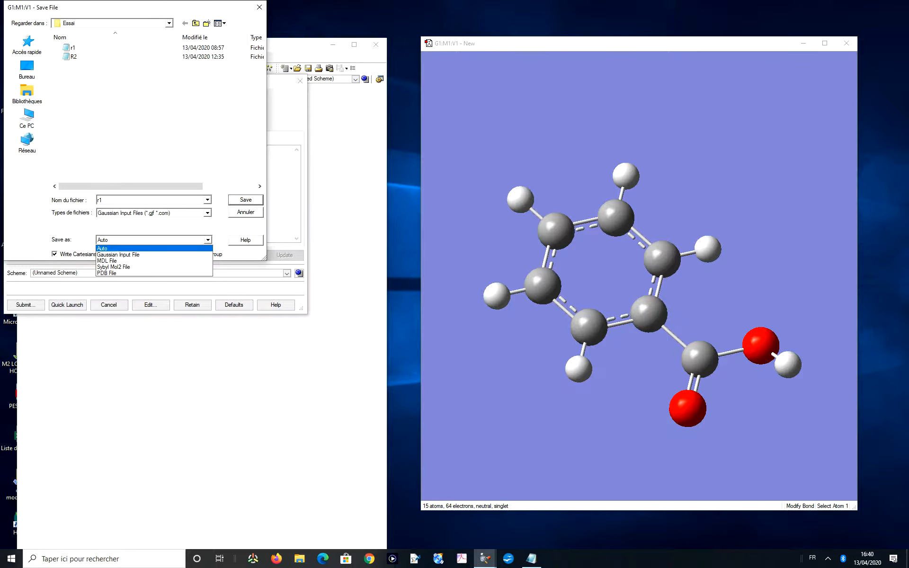
pyautogui.press('Return')
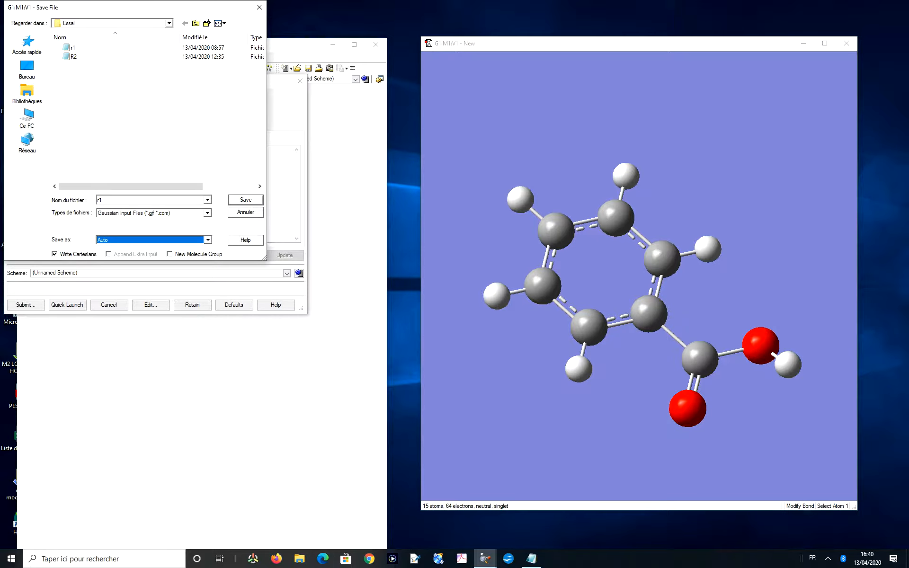
# Save the input file r1 over the existing one and cancel the submission to Gaussian
pyautogui.click(101, 200)
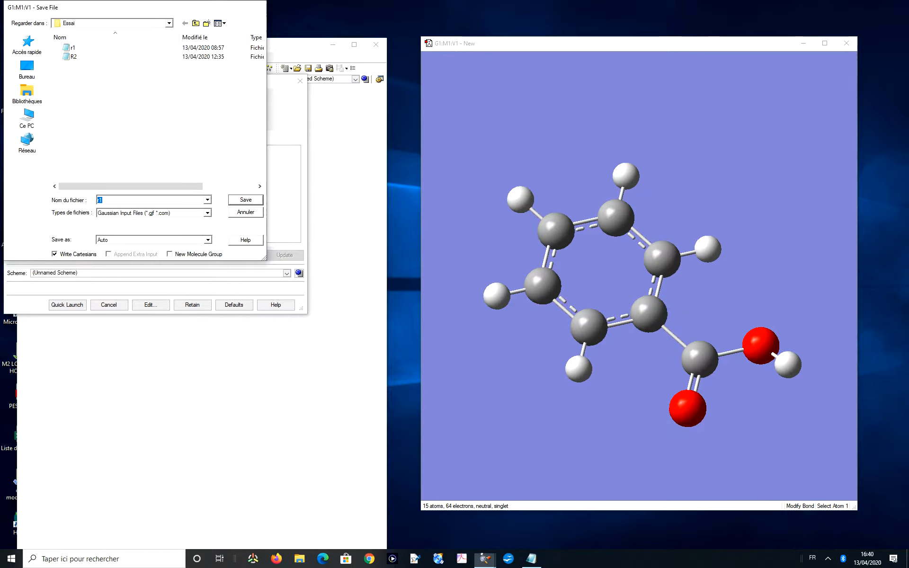
pyautogui.press('Return')
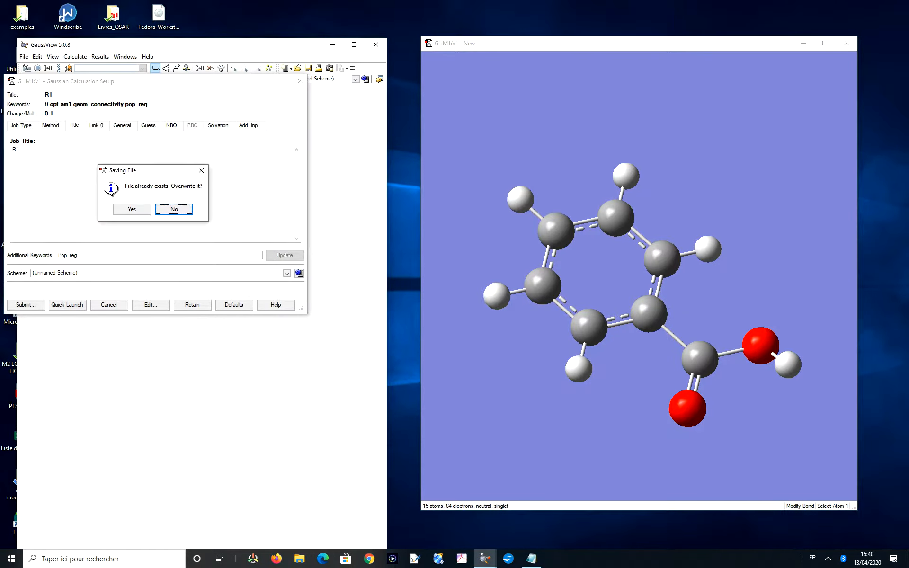
pyautogui.click(131, 209)
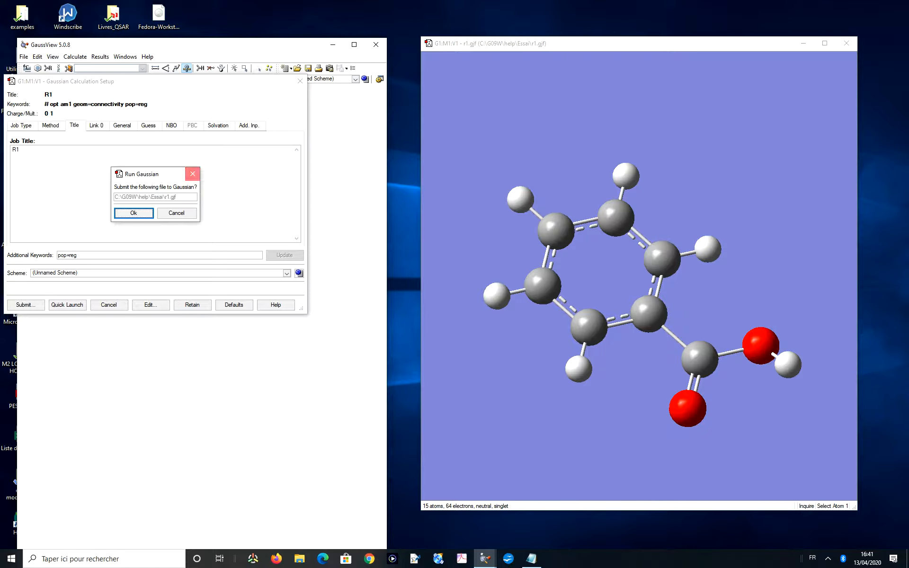
pyautogui.click(192, 174)
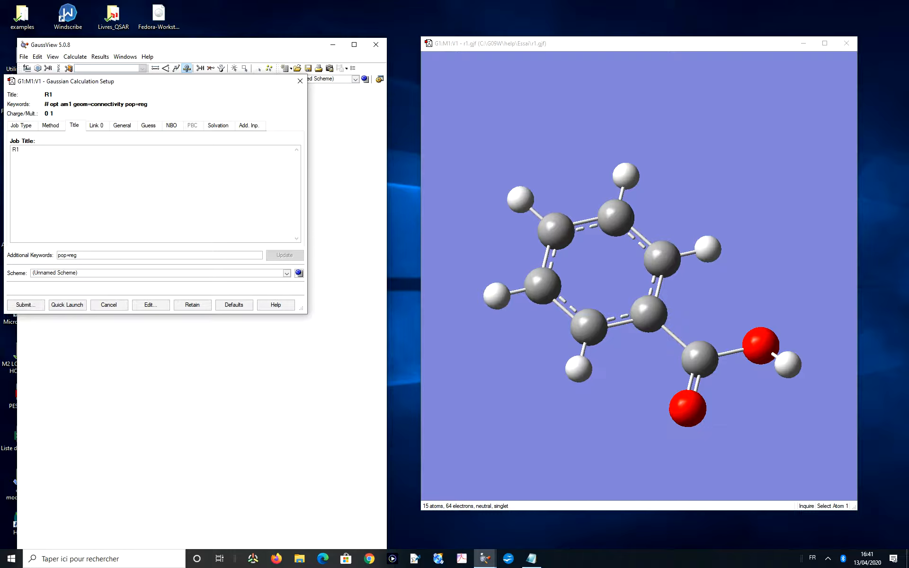
# Change the job title to r1 and save the Gaussian input file again, overwriting the existing r1
pyautogui.press('BackSpace')
pyautogui.write('r')
pyautogui.click(26, 304)
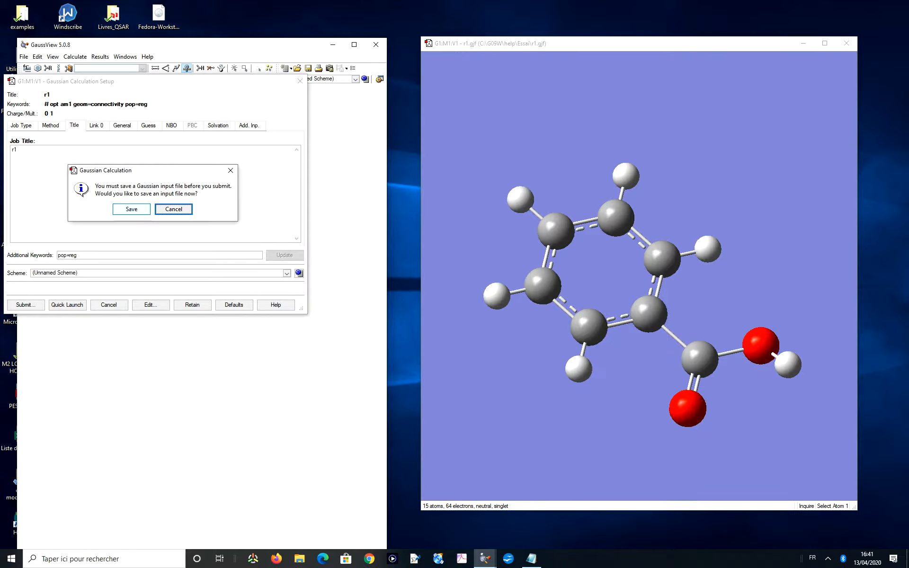
pyautogui.click(132, 209)
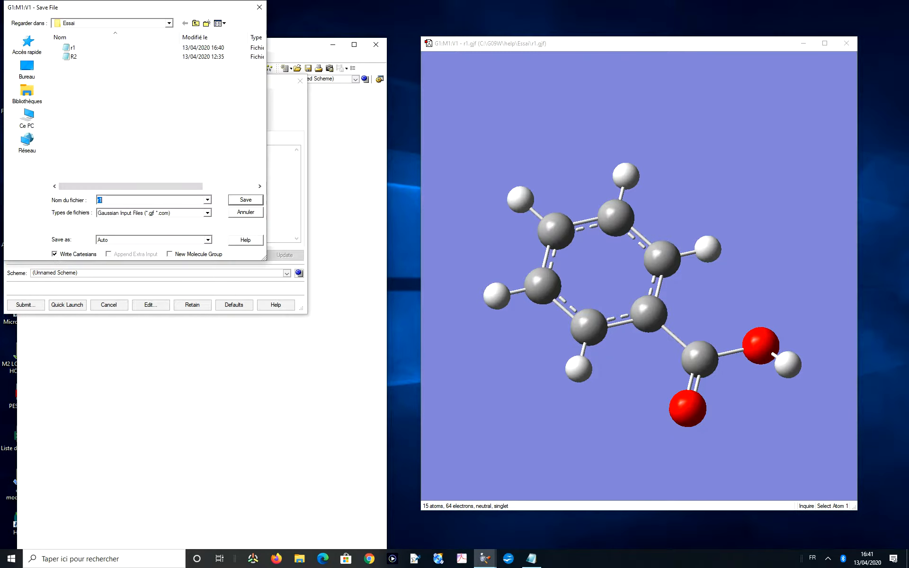
pyautogui.click(103, 200)
pyautogui.press('Return')
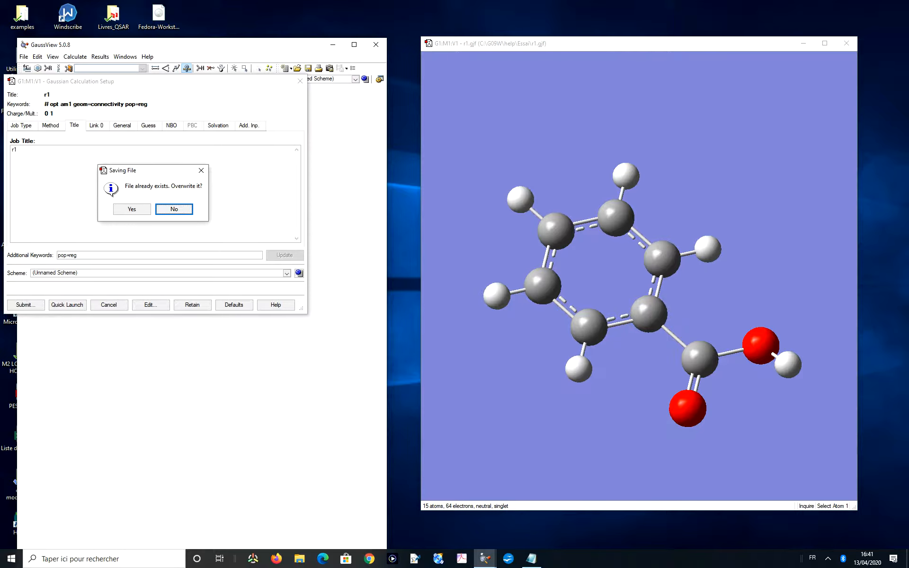
pyautogui.press('Left')
pyautogui.press('Return')
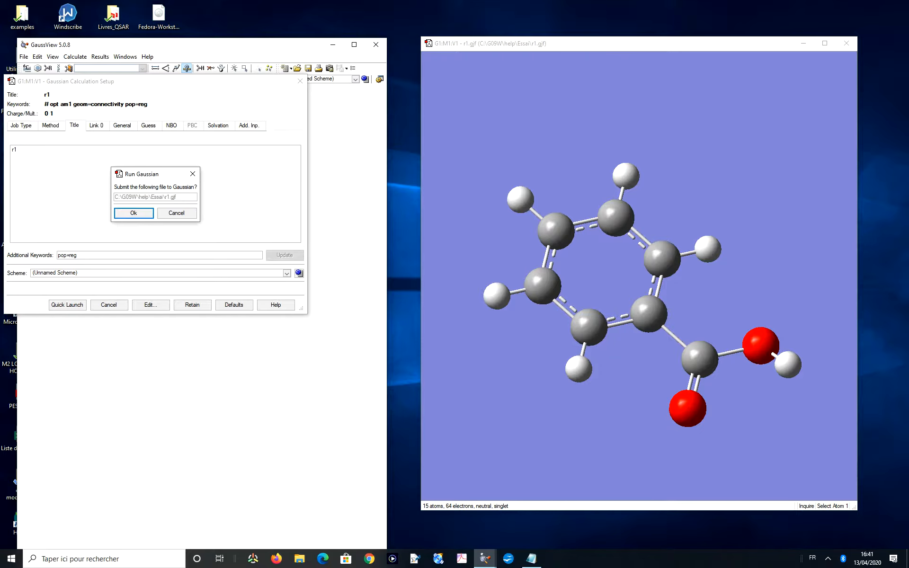
# Run r1.gjf in Gaussian with the existing R1.LOG overwritten, and open the resulting r1.log file
pyautogui.press('Return')
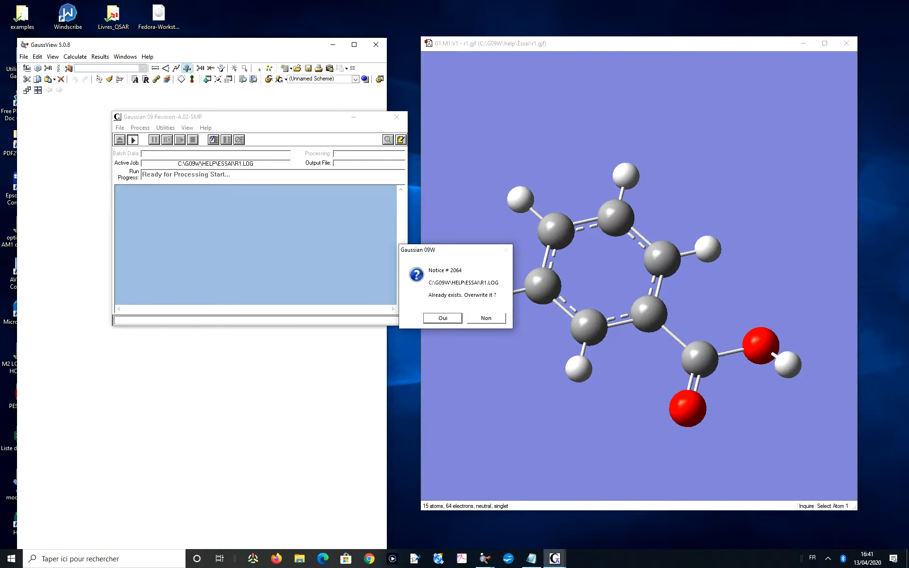
pyautogui.press('Return')
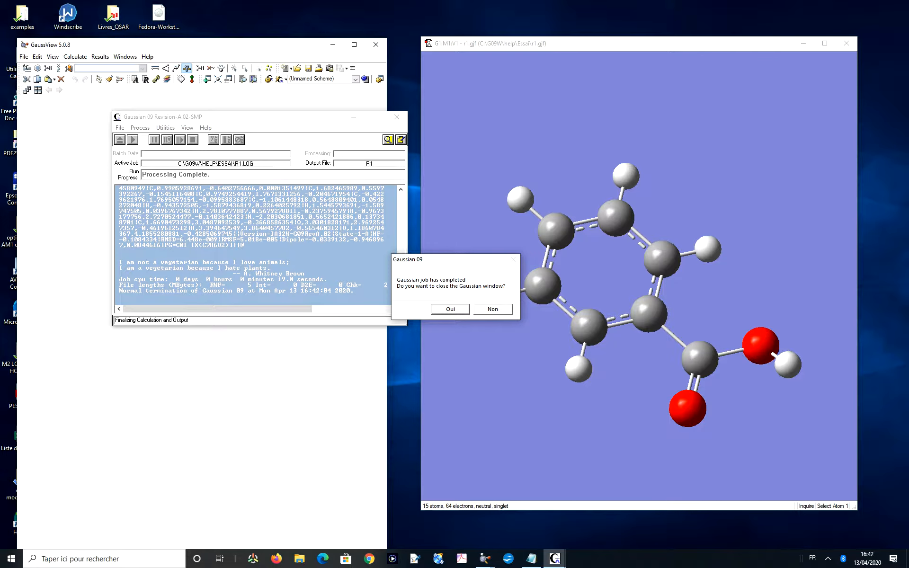
pyautogui.press('Return')
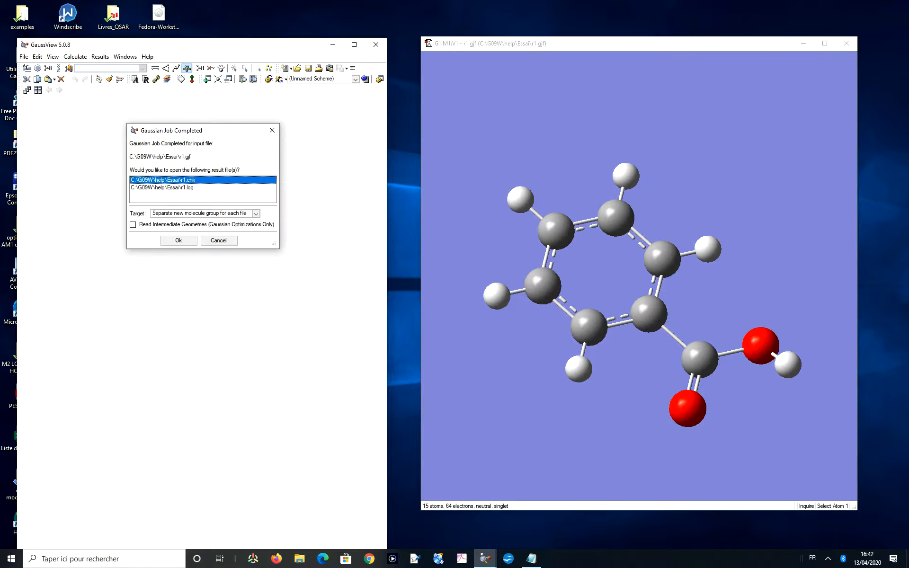
pyautogui.click(162, 187)
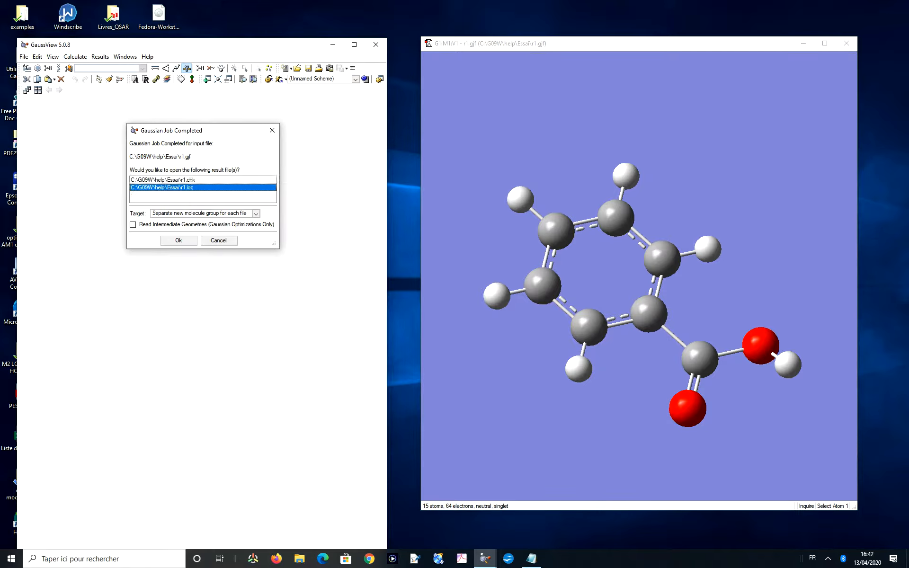
pyautogui.press('Return')
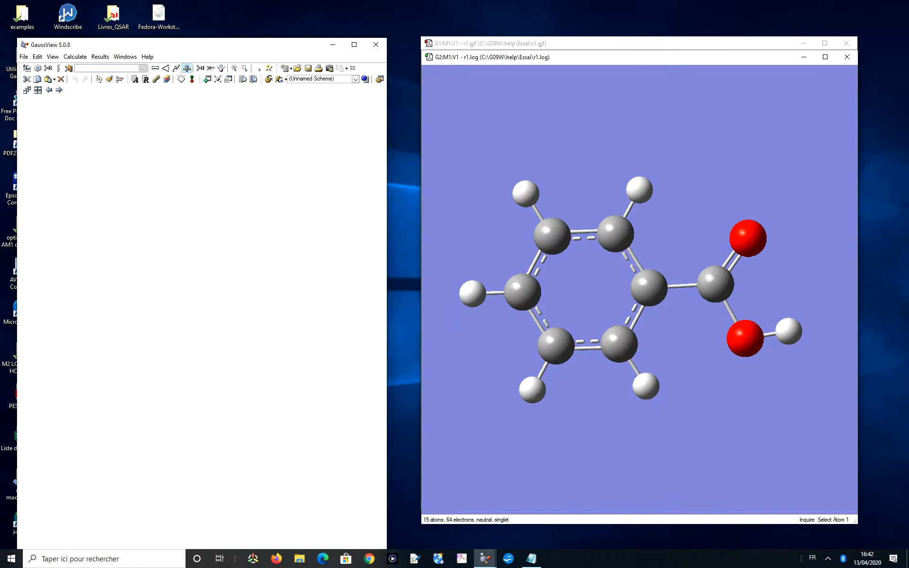
# Show the calculation summary for the optimized molecule and select the E(RAM1) energy value
pyautogui.hotkey('alt', 'r')
pyautogui.press('Return')
pyautogui.press('Down')
pyautogui.press('Down')
pyautogui.press('Up')
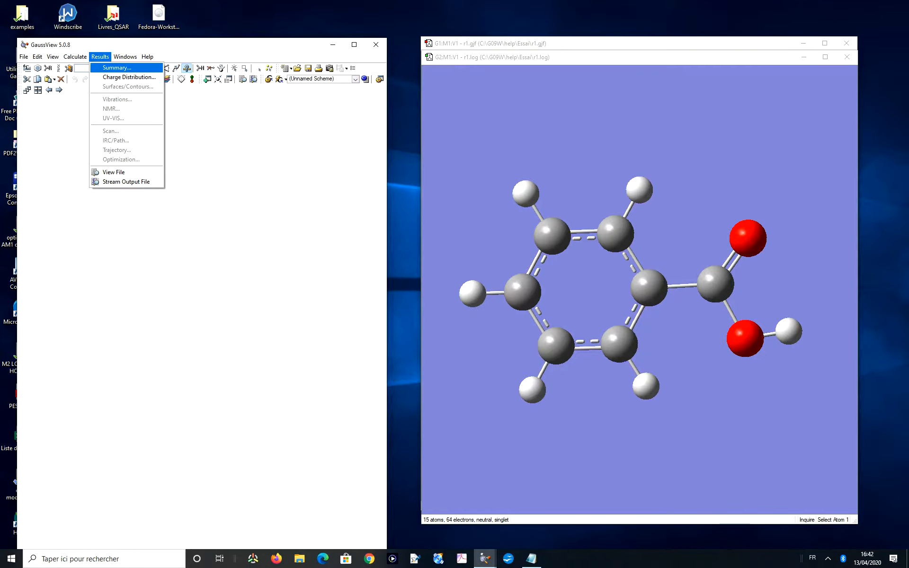
pyautogui.press('Return')
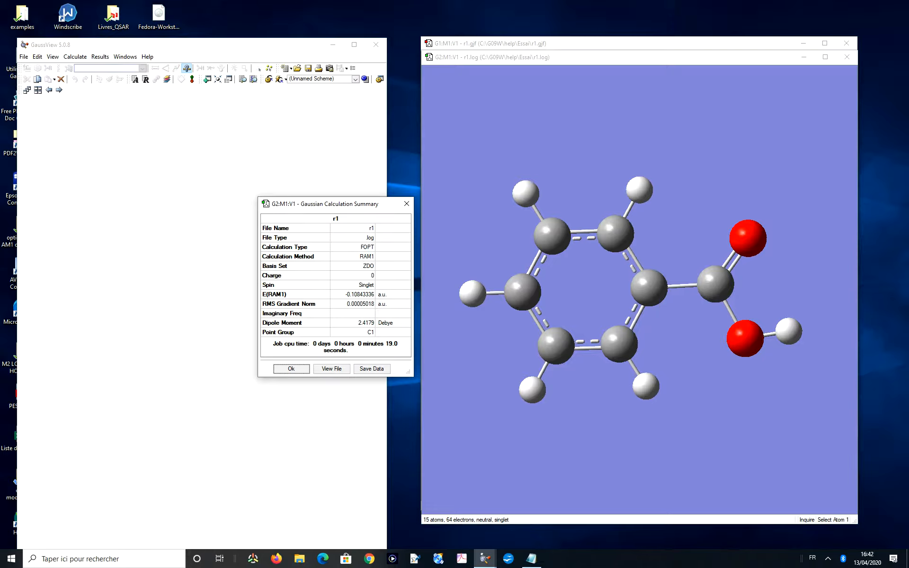
pyautogui.click(393, 275)
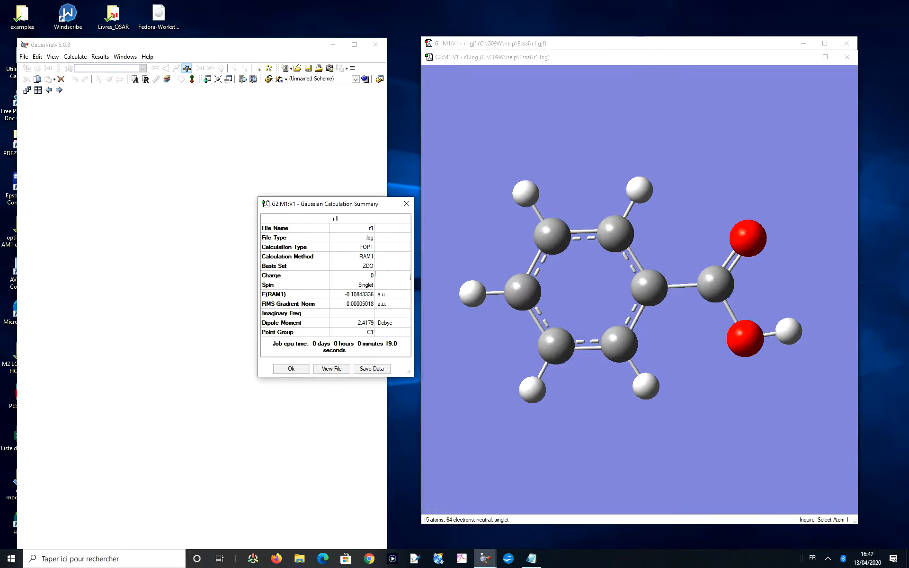
pyautogui.click(352, 294)
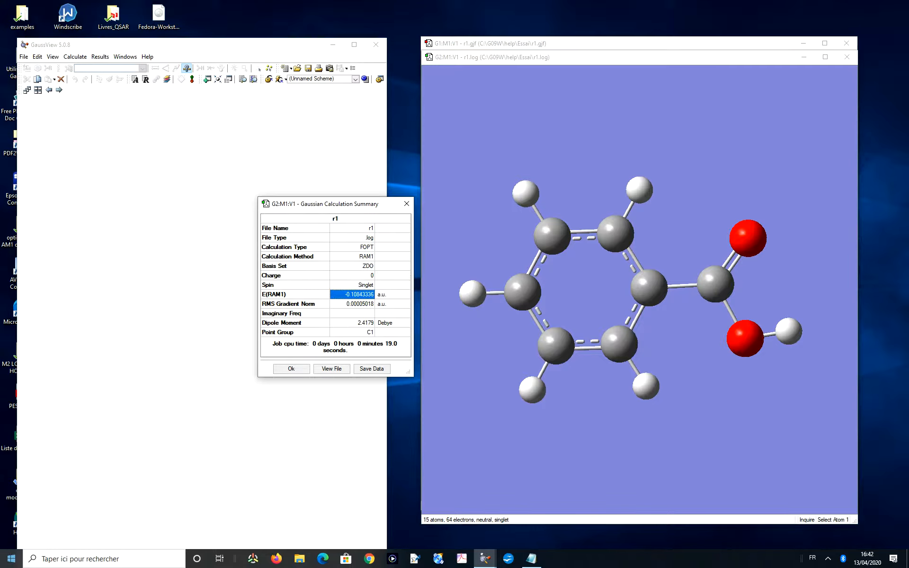
# Switch to Excel 2013 and create a new blank workbook, moving the calculation summary window aside
pyautogui.click(11, 558)
pyautogui.click(11, 558)
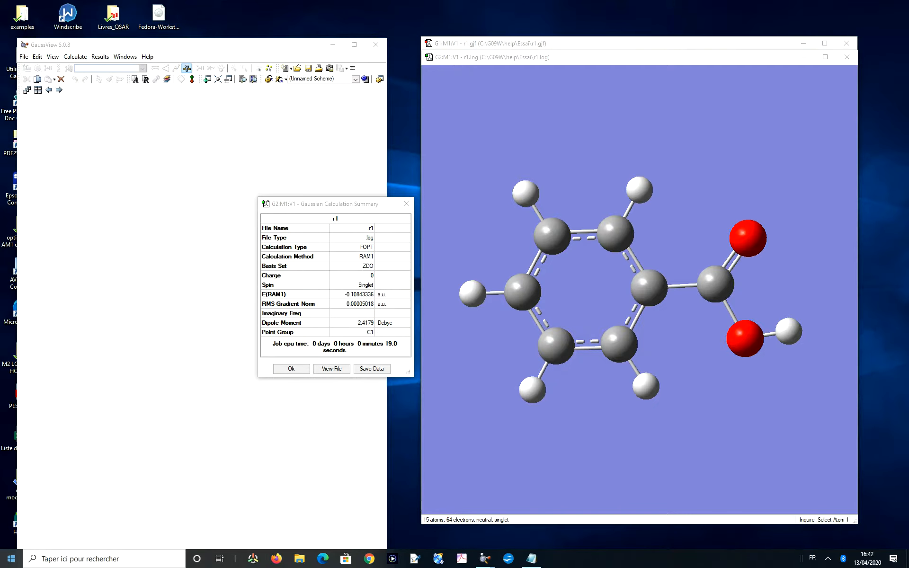
pyautogui.press('super')
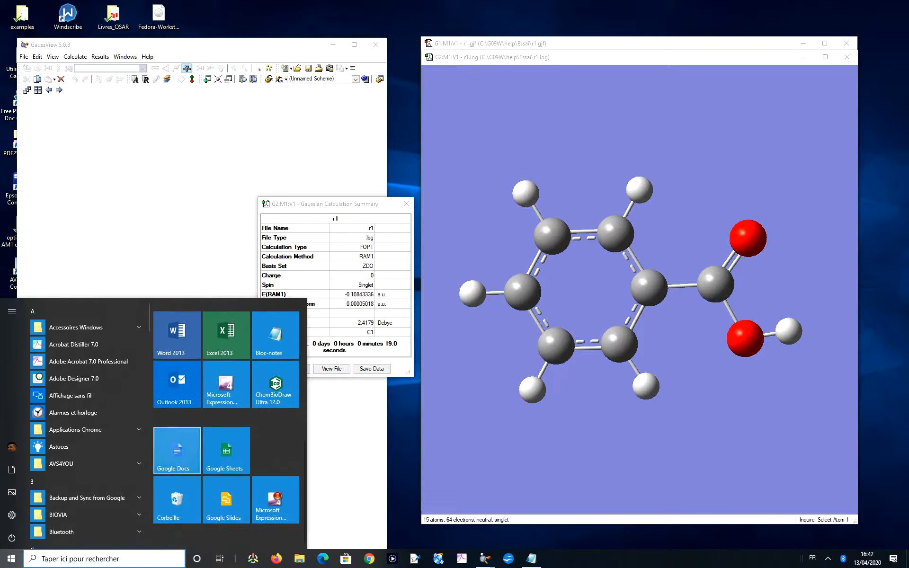
pyautogui.click(226, 335)
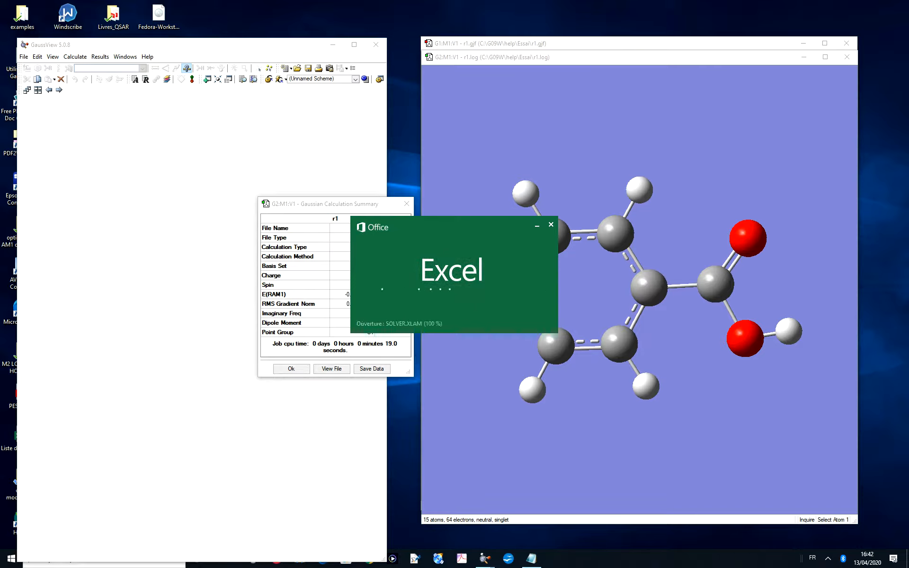
pyautogui.moveTo(332, 204); pyautogui.dragTo(228, 160)
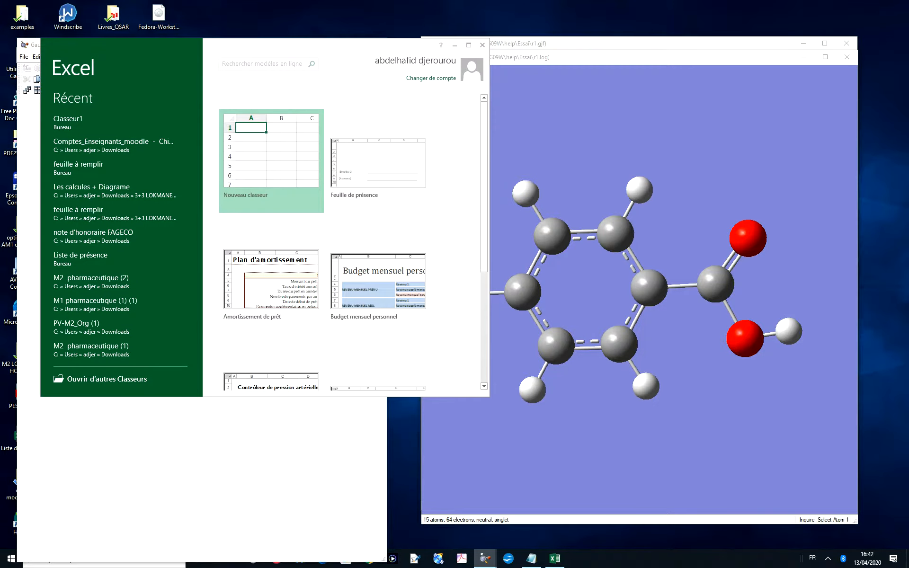
pyautogui.click(263, 161)
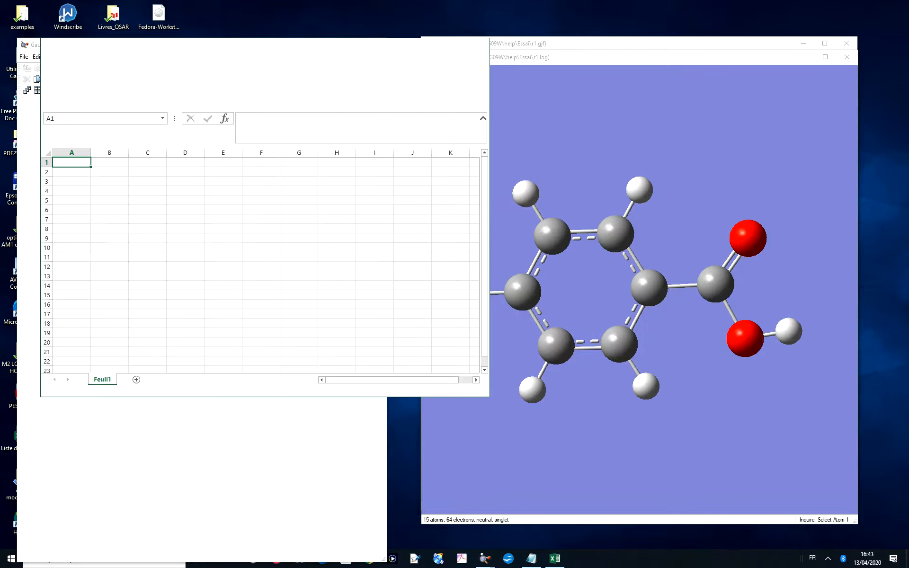
# Enter the heading Energie (u.a) in cell D7 and select cell D8 beneath it
pyautogui.click(185, 219)
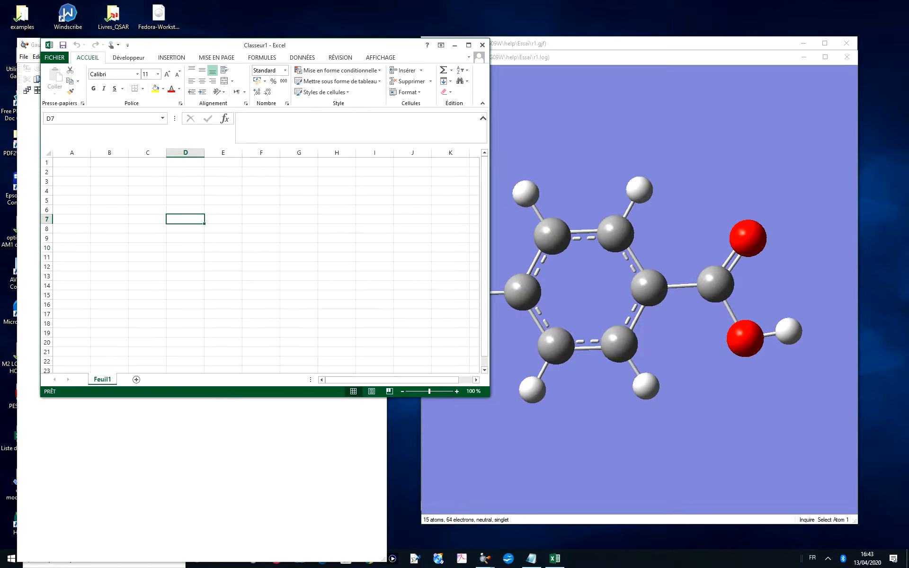
pyautogui.write('E')
pyautogui.write('nerc')
pyautogui.write('gie')
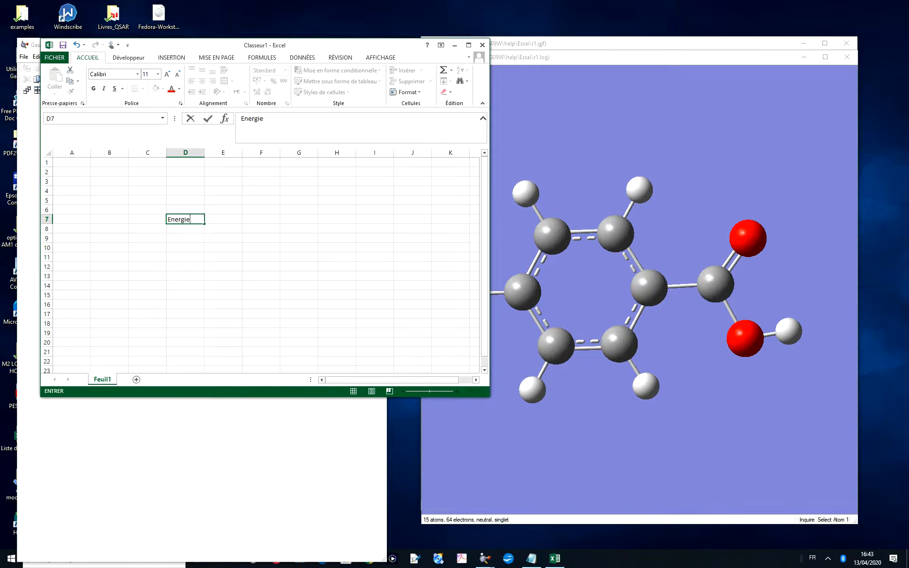
pyautogui.write('(u.a)')
pyautogui.click(147, 228)
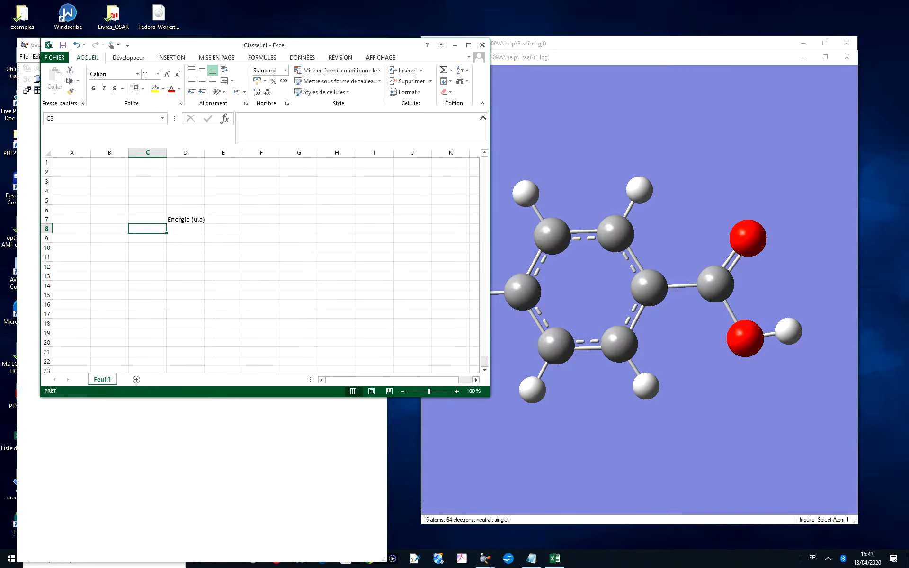
pyautogui.click(185, 228)
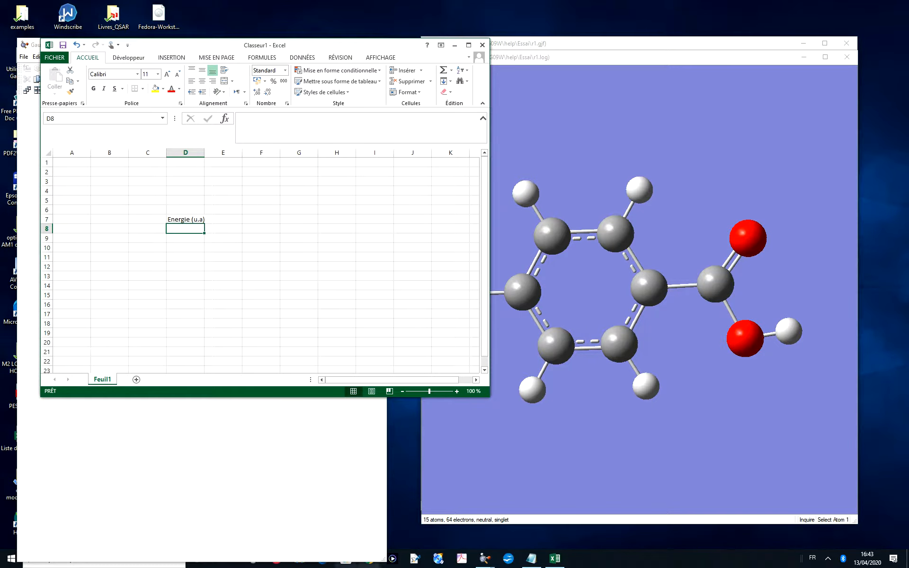
# Copy the E(RAM1) energy from the GaussView calculation summary into Excel cell D8, written with a decimal comma as -0,10843336
pyautogui.hotkey('alt', 'Tab')
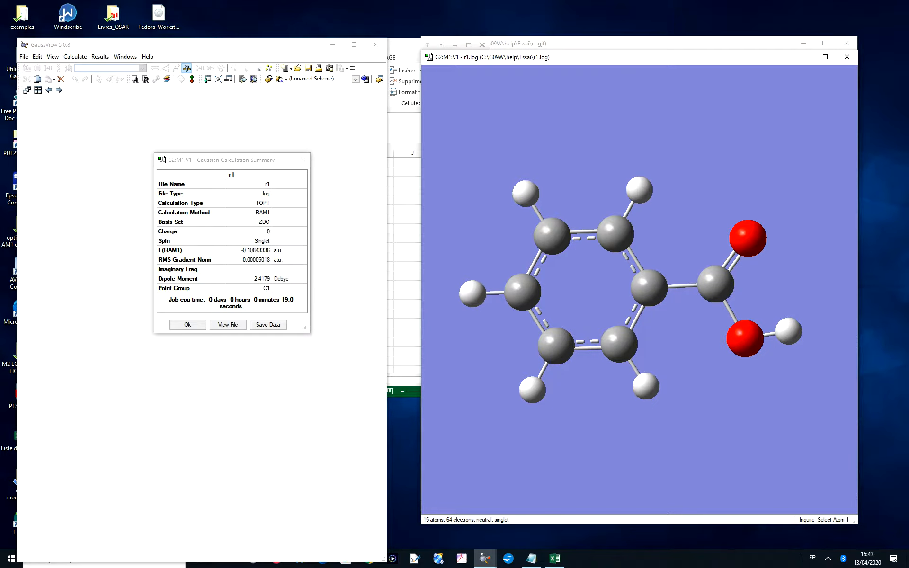
pyautogui.click(289, 241)
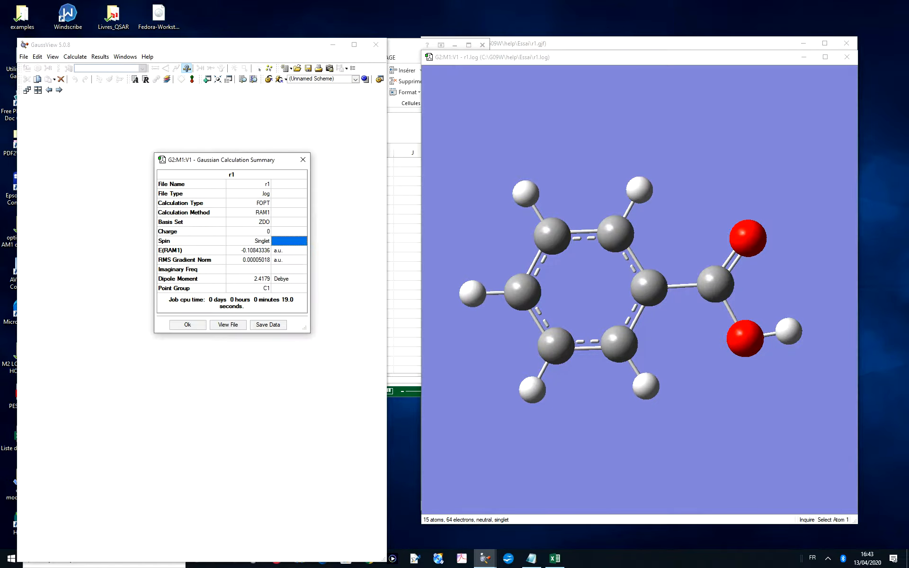
pyautogui.click(248, 250)
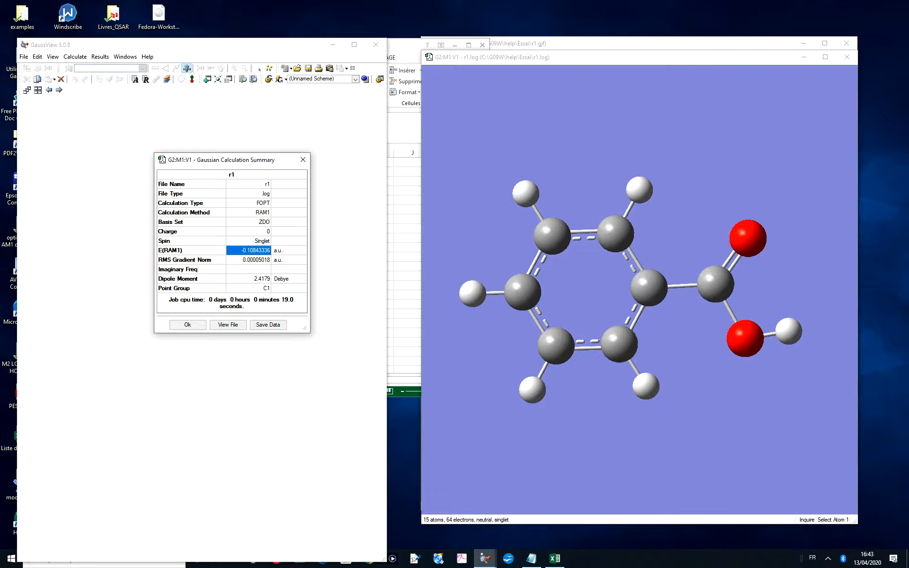
pyautogui.hotkey('alt', 'Tab')
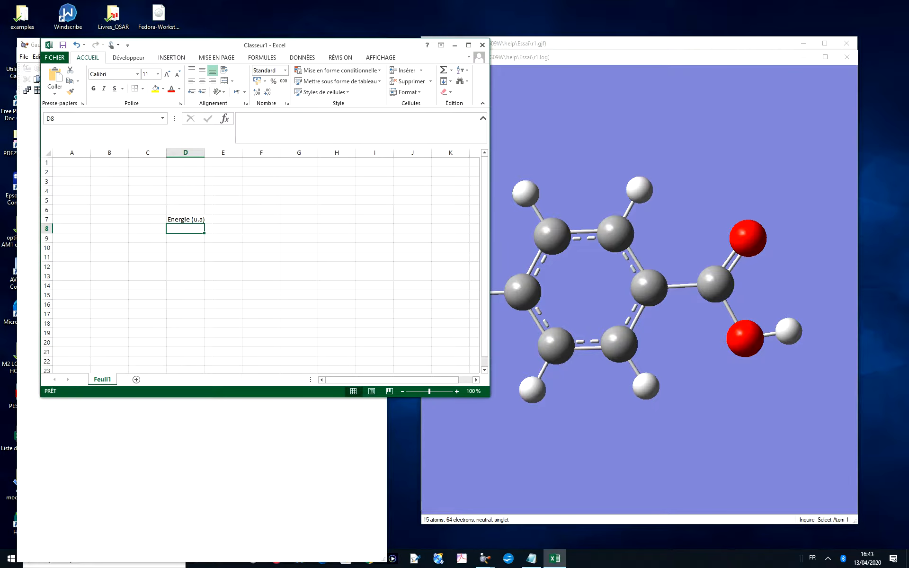
pyautogui.press('BackSpace')
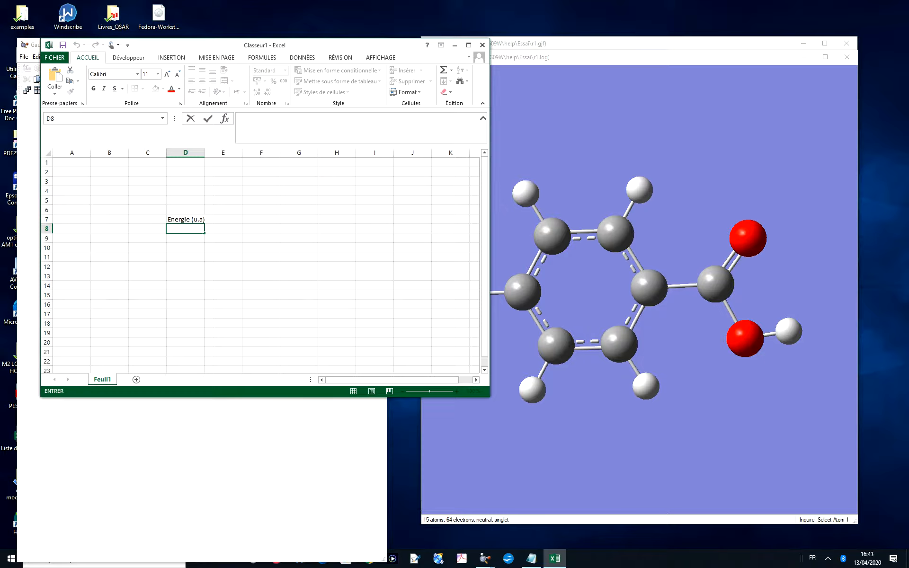
pyautogui.write('-0.10843336')
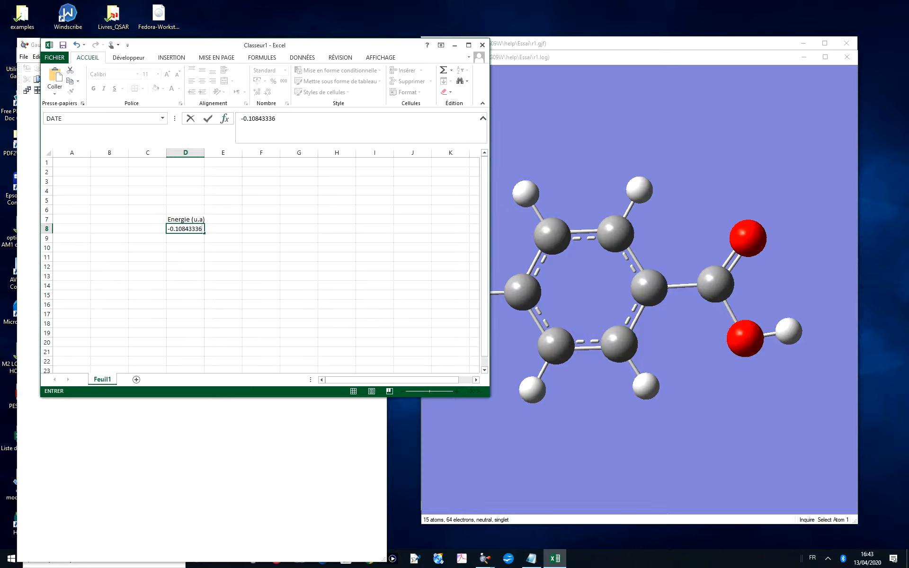
pyautogui.click(252, 118)
pyautogui.press('BackSpace')
pyautogui.write(',')
pyautogui.click(148, 229)
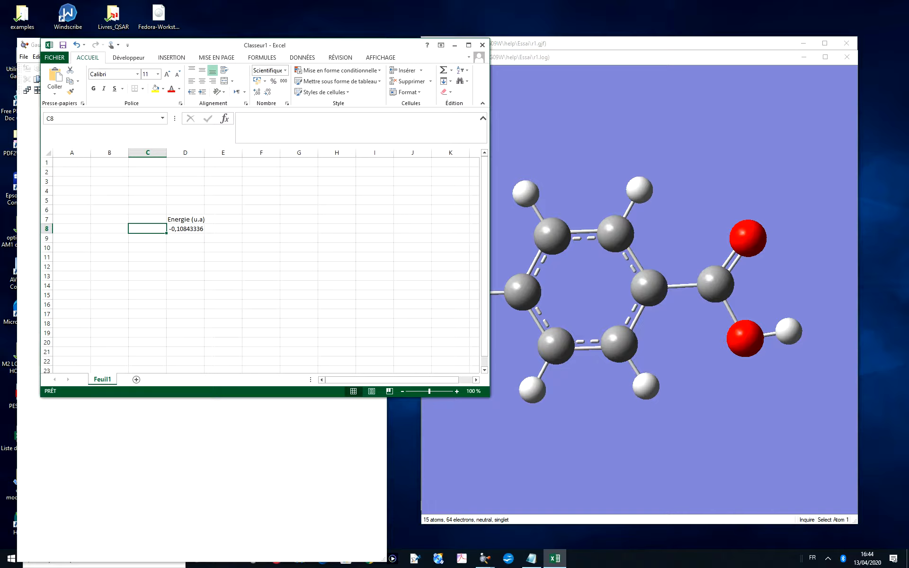
# Enter the label Eo in cell C8, beside the energy value
pyautogui.write('à')
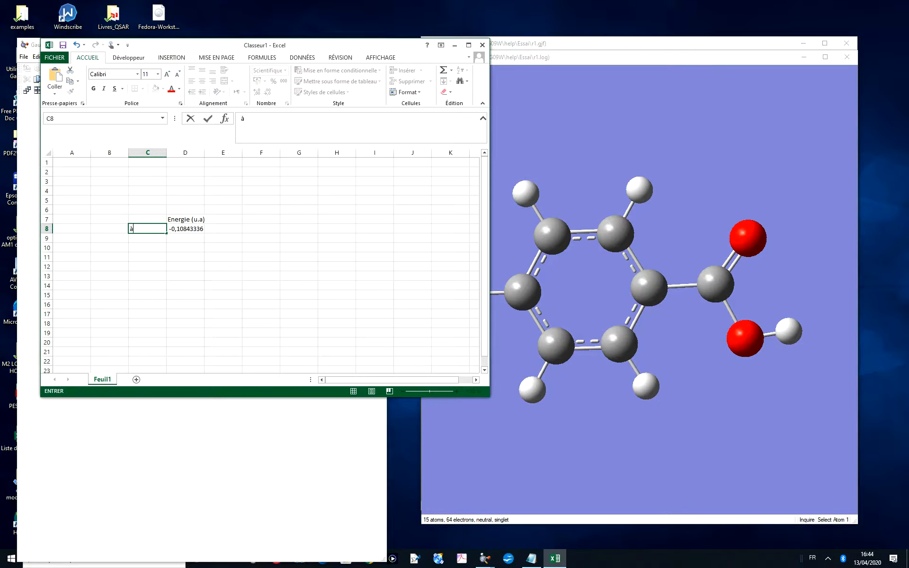
pyautogui.press('BackSpace')
pyautogui.write('E')
pyautogui.write('0')
pyautogui.moveTo(133, 229); pyautogui.dragTo(136, 228)
pyautogui.click(177, 74)
pyautogui.click(177, 75)
pyautogui.click(178, 74)
pyautogui.click(137, 229)
pyautogui.press('Return')
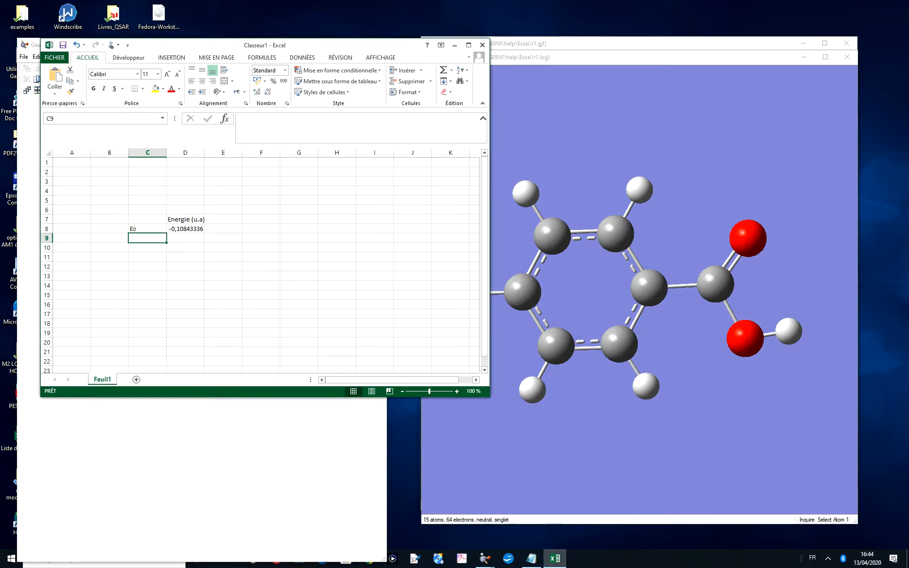
pyautogui.scroll(-1, 260, 265)
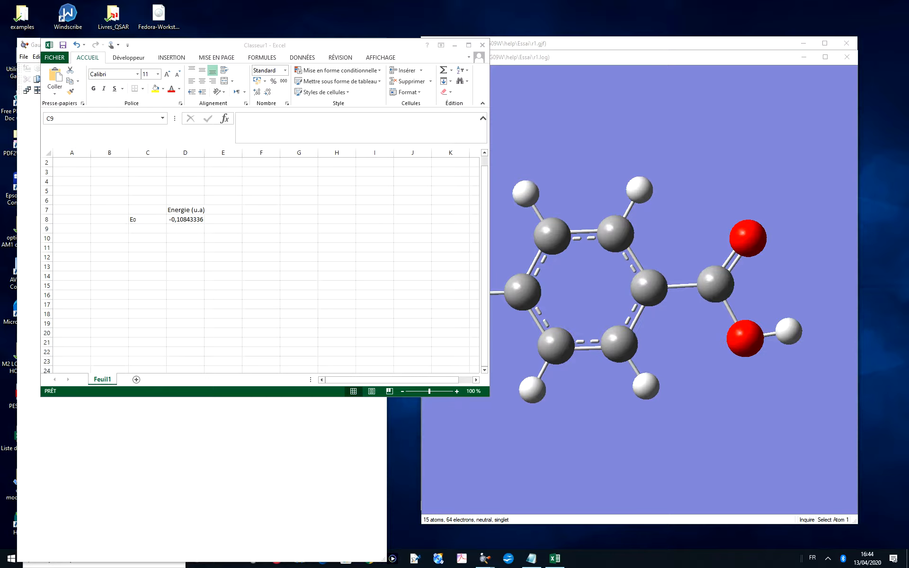
# Switch to the r1.log molecule in GaussView, measure the O-C-O angle of the carboxyl group, and close the calculation summary
pyautogui.click(748, 238)
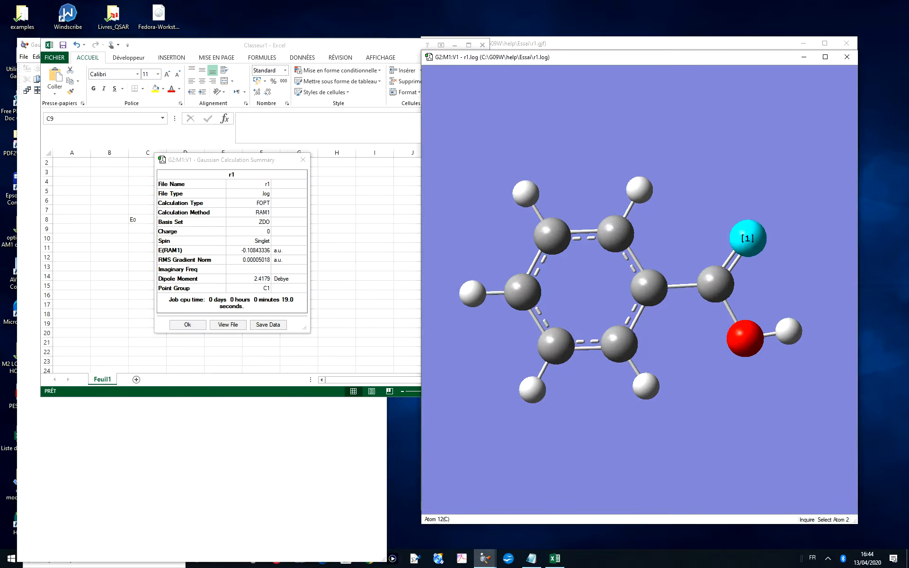
pyautogui.click(715, 284)
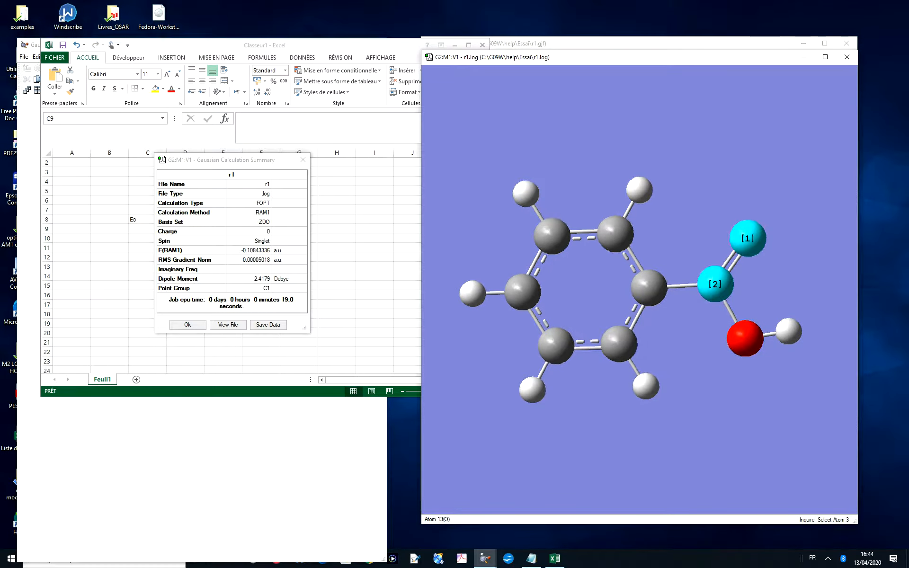
pyautogui.click(744, 338)
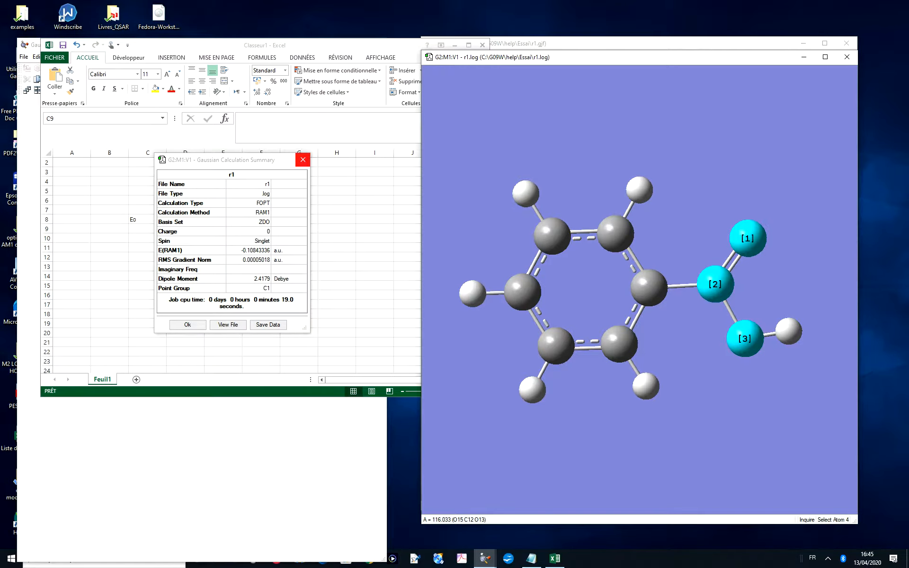
pyautogui.click(302, 159)
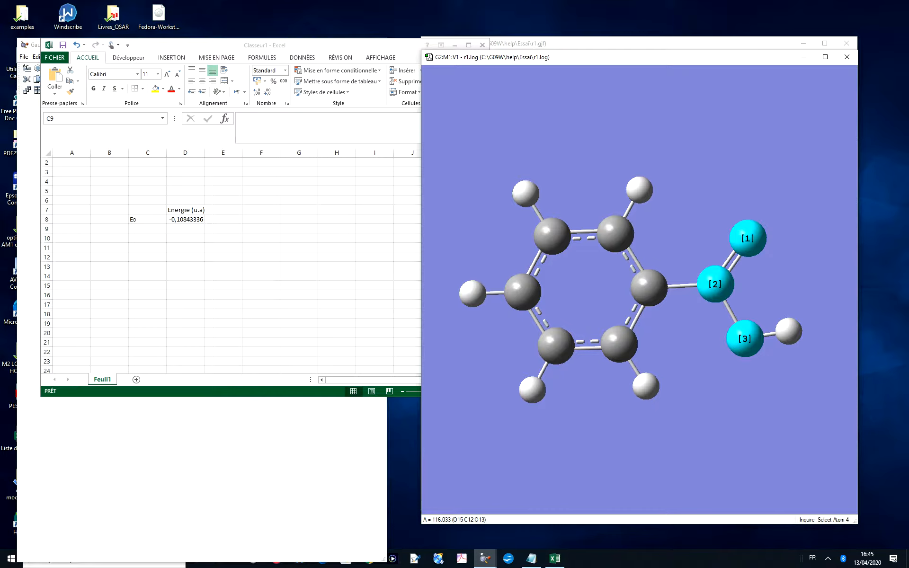
# Use Modify Angle to set the carboxyl group's O-C-O angle to 117.03 degrees, keeping the central carbon fixed
pyautogui.click(208, 455)
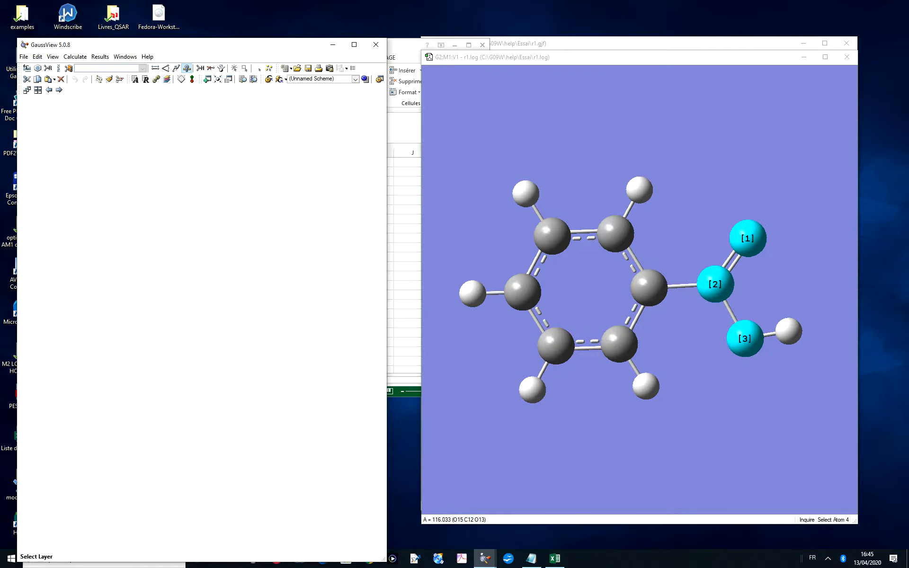
pyautogui.click(165, 67)
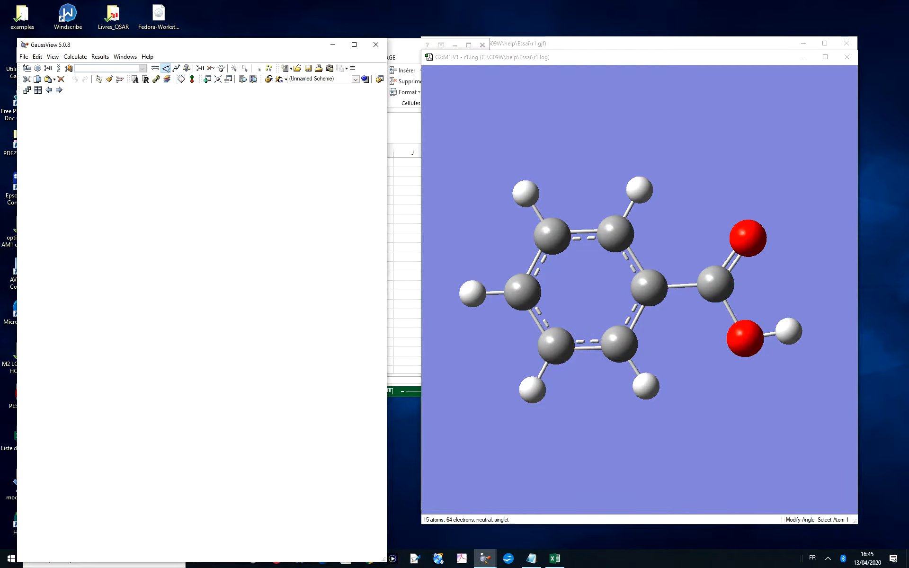
pyautogui.click(748, 237)
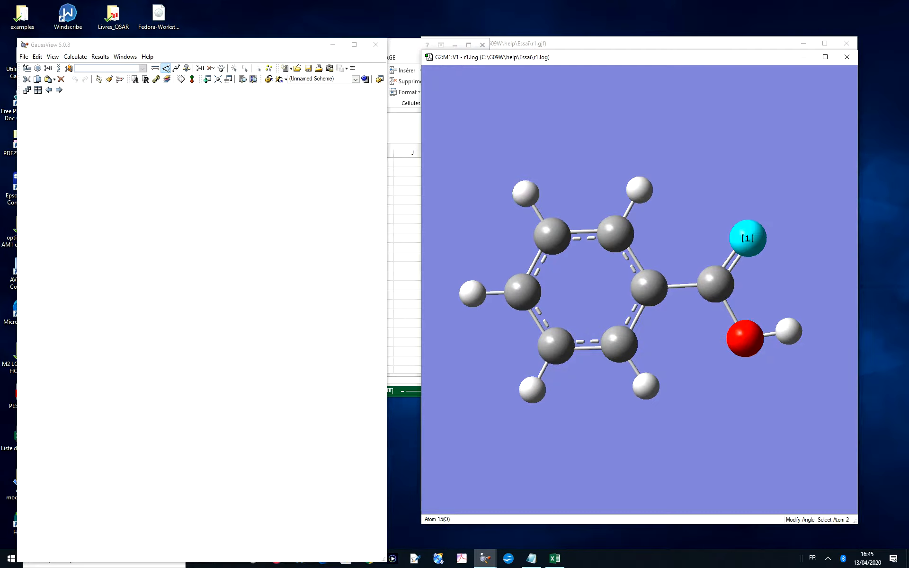
pyautogui.click(715, 284)
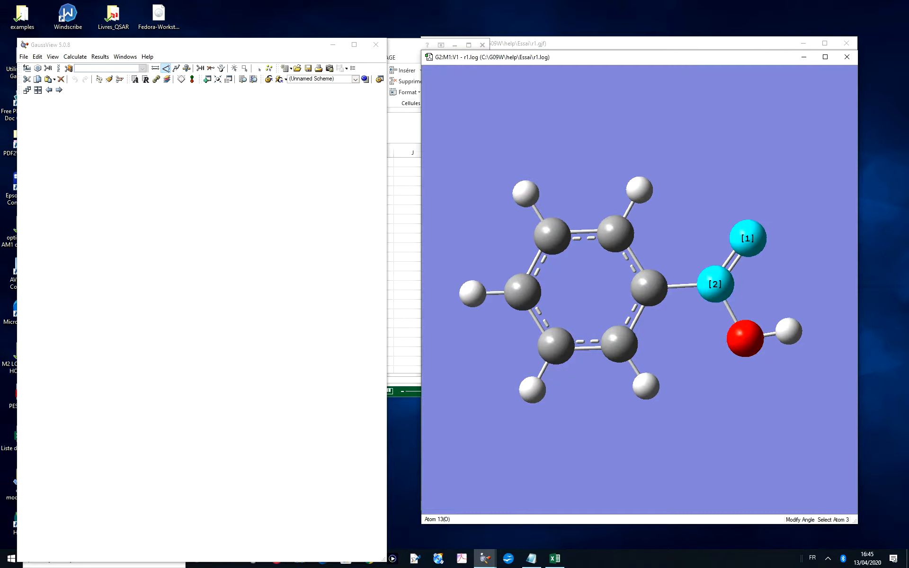
pyautogui.click(745, 338)
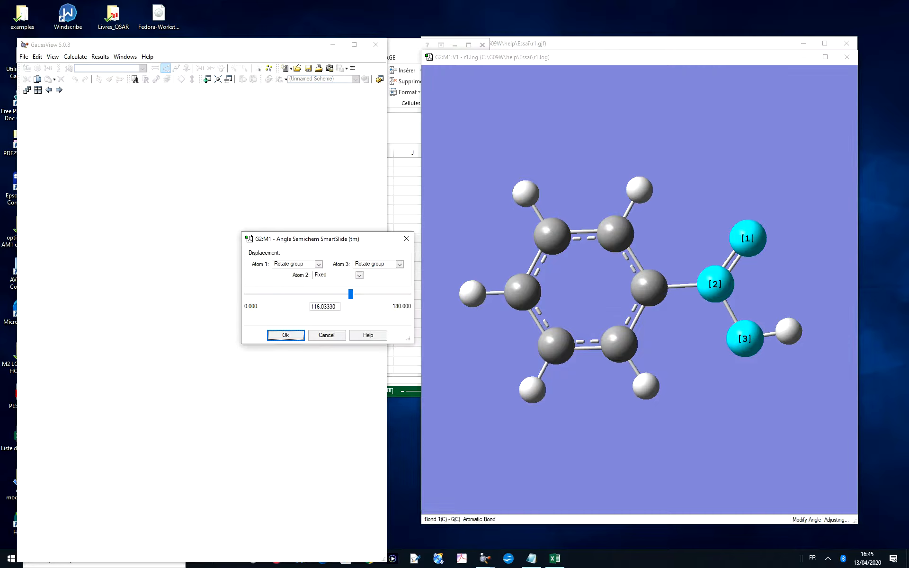
pyautogui.moveTo(350, 294); pyautogui.dragTo(352, 294)
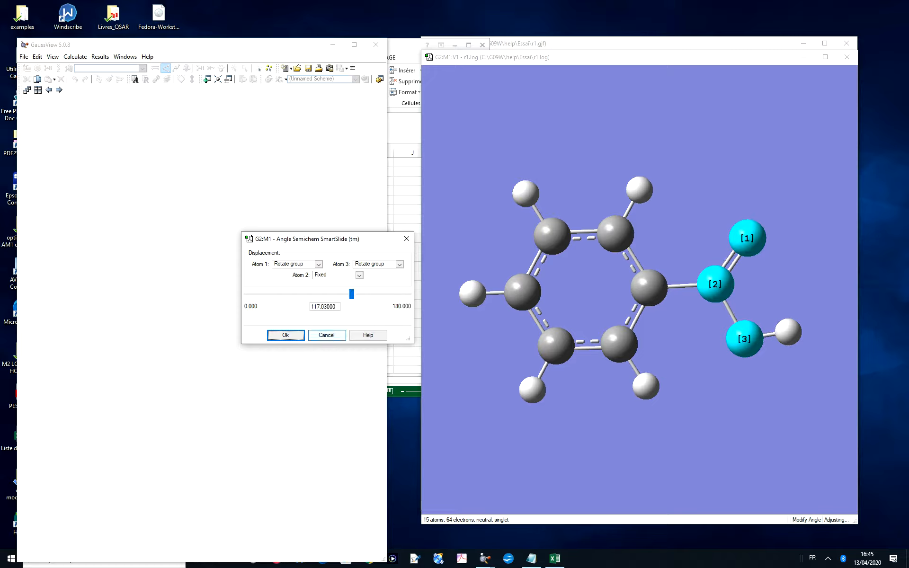
pyautogui.press('Return')
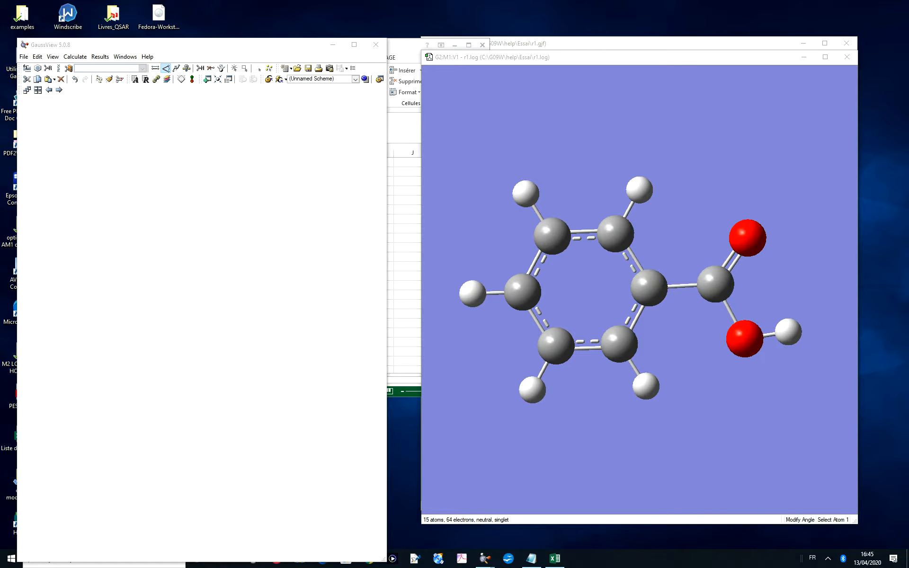
# Set the job type to Energy in the Gaussian calculation setup for the modified molecule
pyautogui.hotkey('alt', 'c')
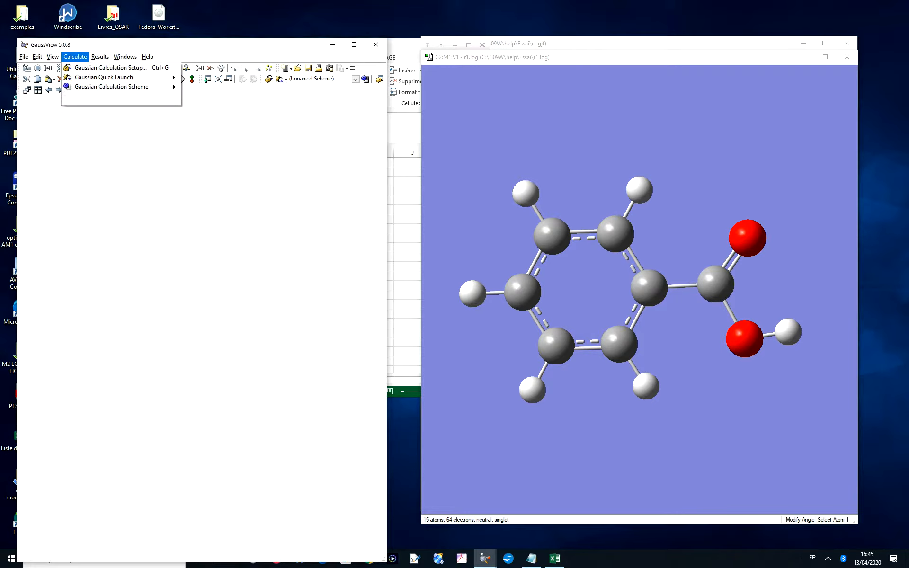
pyautogui.press('Down')
pyautogui.press('Return')
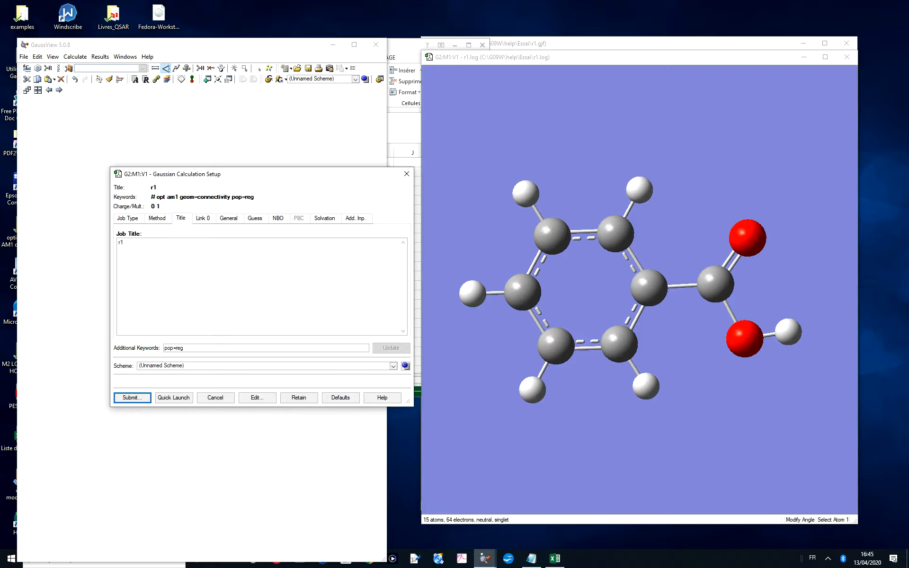
pyautogui.click(128, 218)
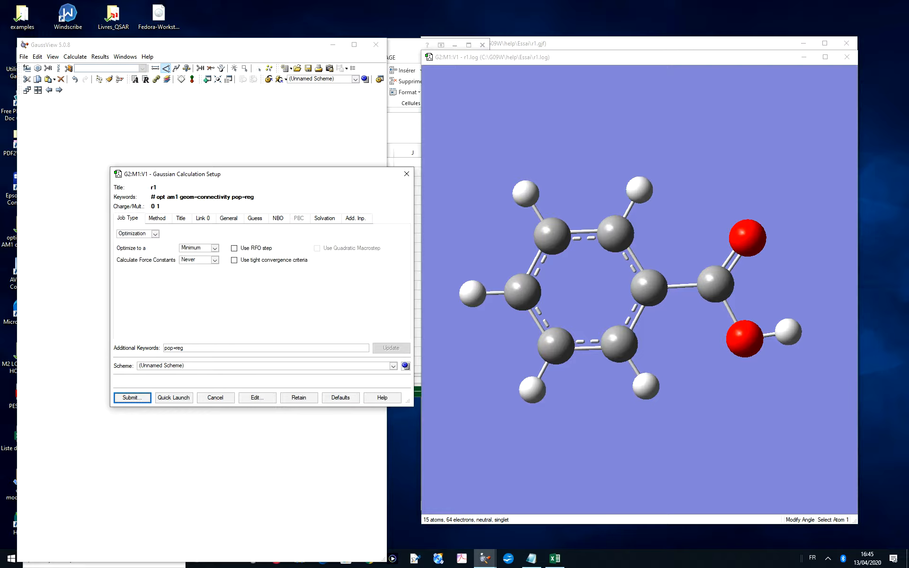
pyautogui.click(155, 233)
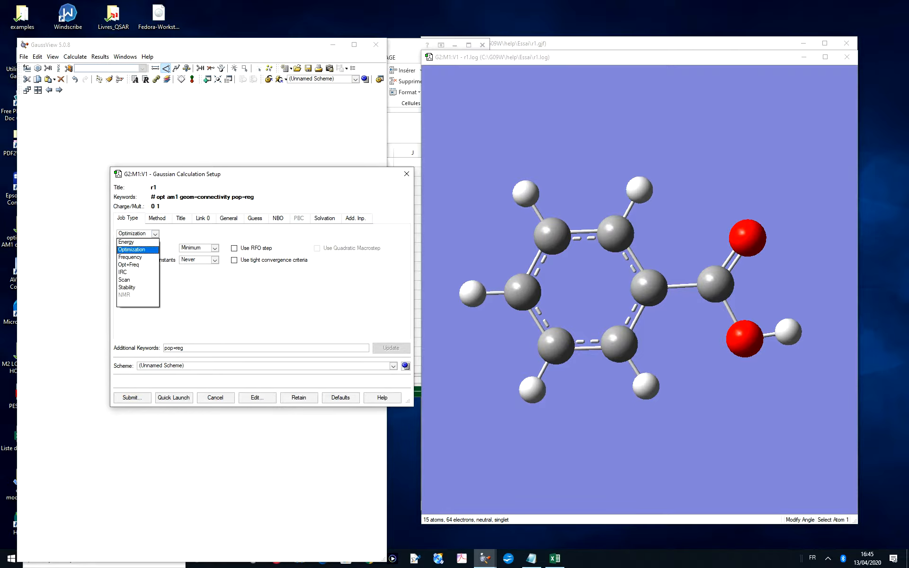
pyautogui.click(138, 242)
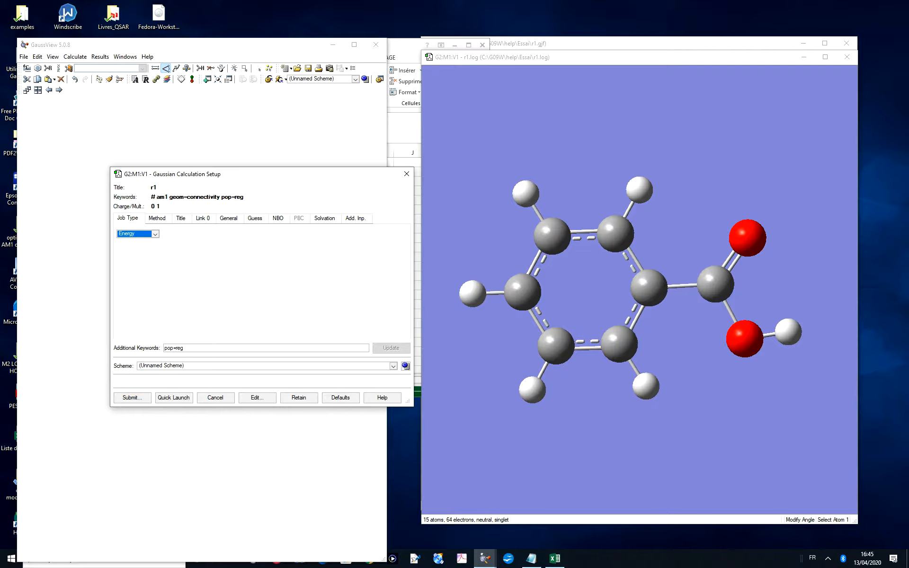
# Check that the method is semi-empirical AM1 and change the job title to r2
pyautogui.click(157, 218)
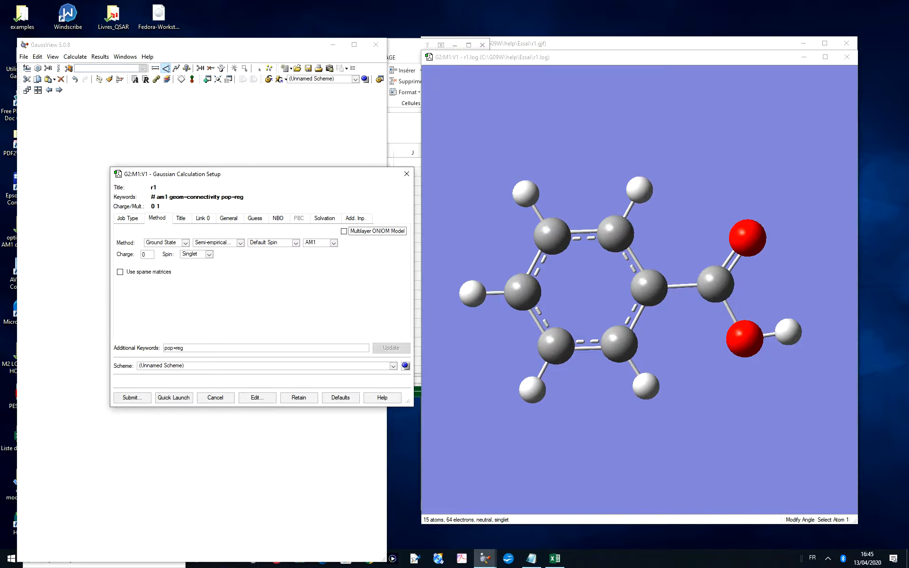
pyautogui.click(181, 218)
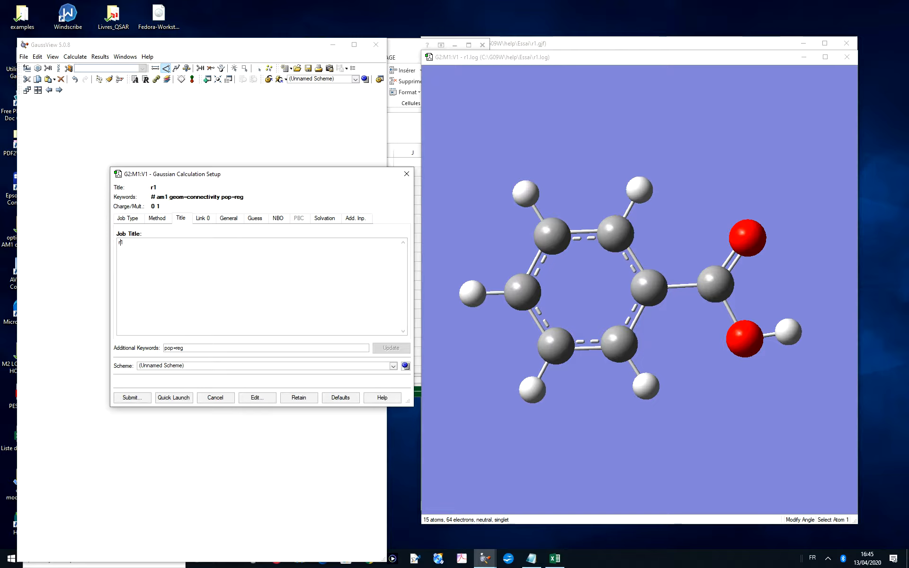
pyautogui.write('r2')
pyautogui.press('BackSpace')
pyautogui.write('r')
pyautogui.press('BackSpace')
pyautogui.press('BackSpace')
# Save the input file as r2 in the Essai folder, overwriting the existing file, and submit it to Gaussian
pyautogui.click(133, 398)
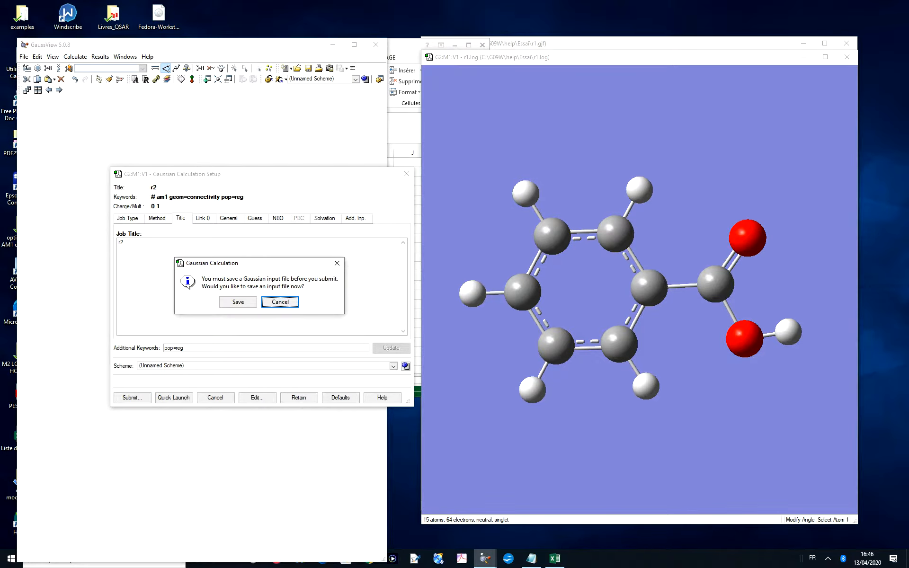
pyautogui.click(238, 302)
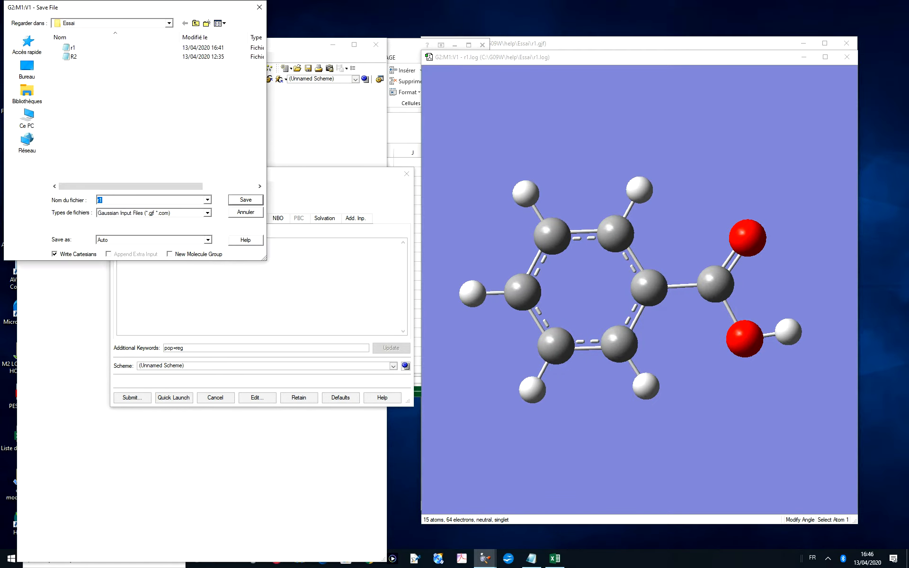
pyautogui.write('r')
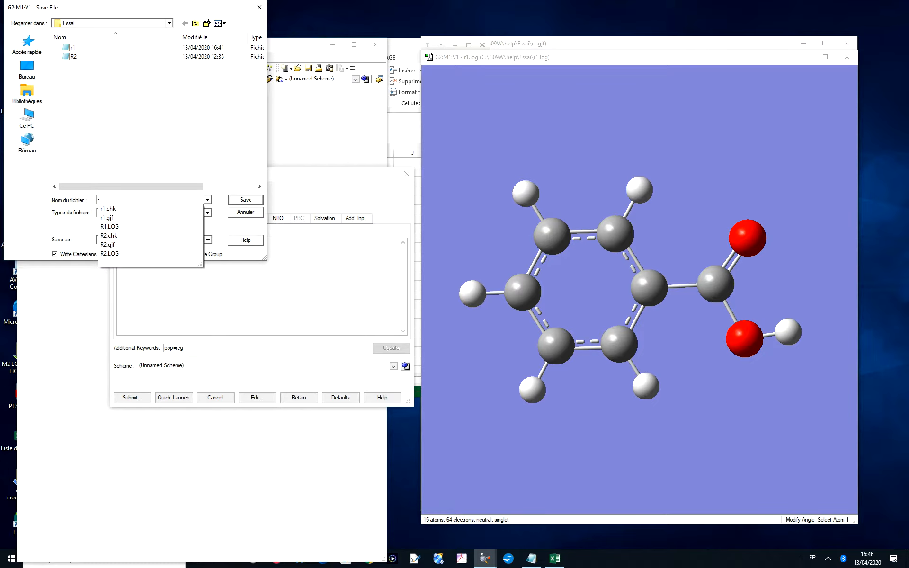
pyautogui.write('2')
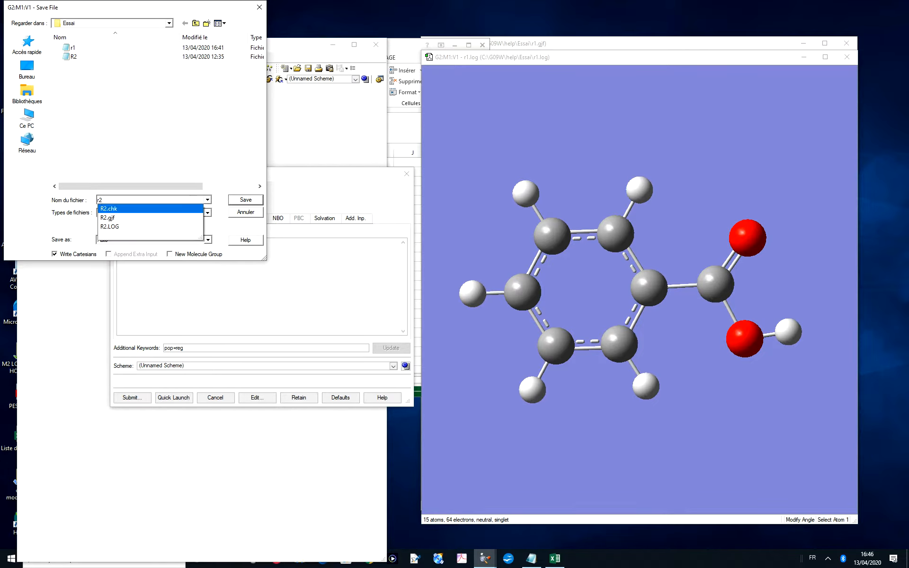
pyautogui.press('Return')
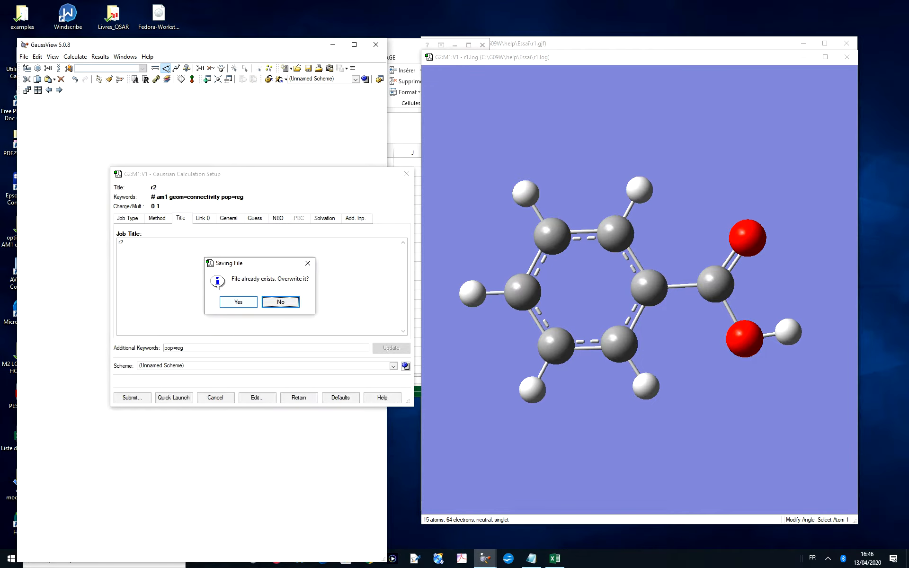
pyautogui.press('Left')
pyautogui.press('Return')
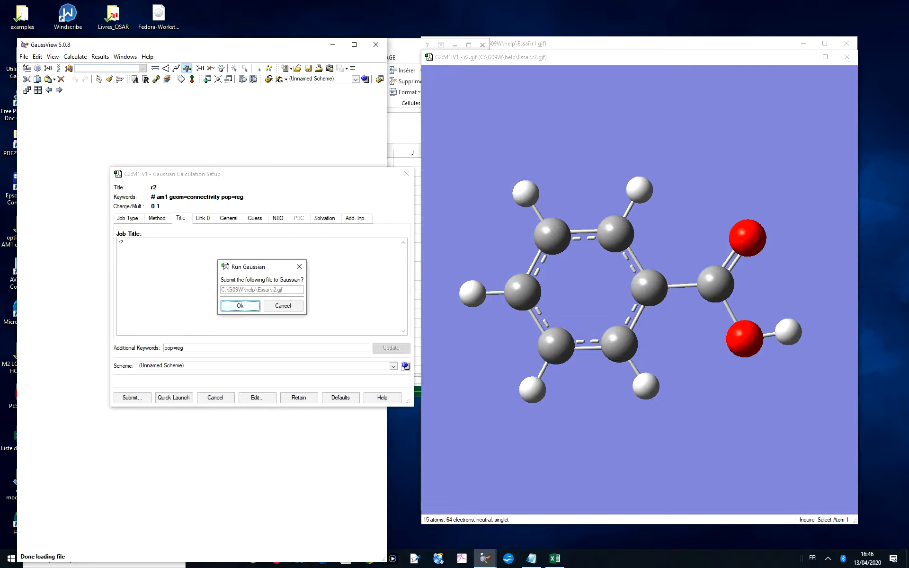
pyautogui.press('Return')
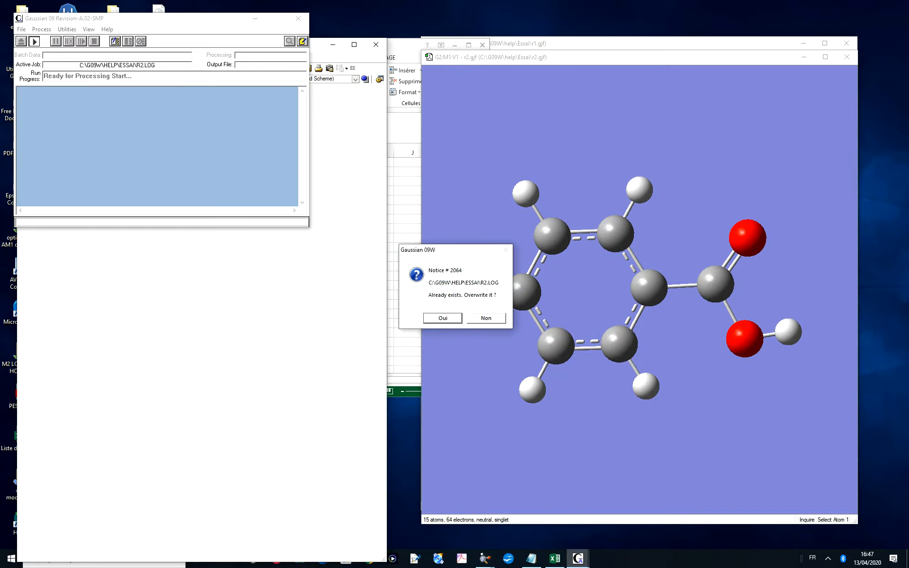
# Run the r2 job, overwriting the existing R2.LOG, and open the r2.log result file as a separate molecule group
pyautogui.press('Return')
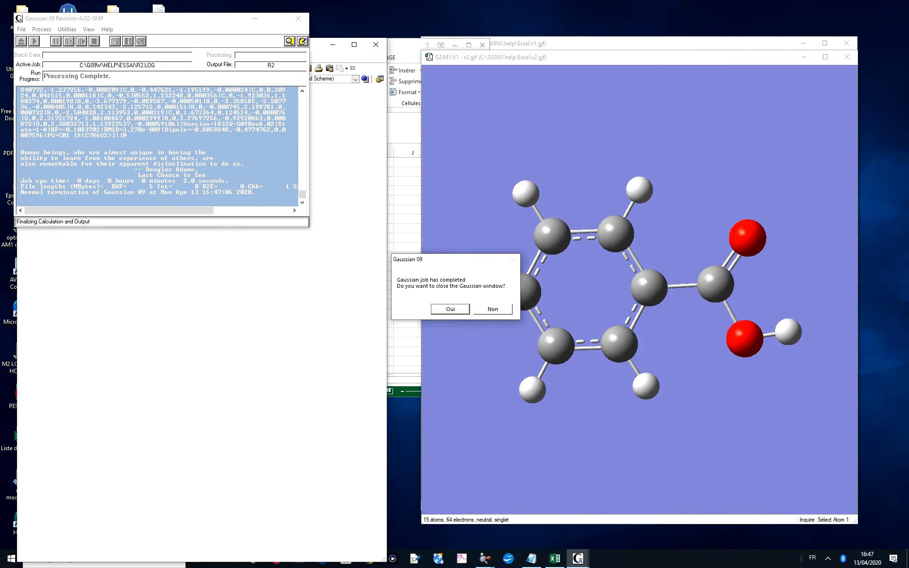
pyautogui.press('Return')
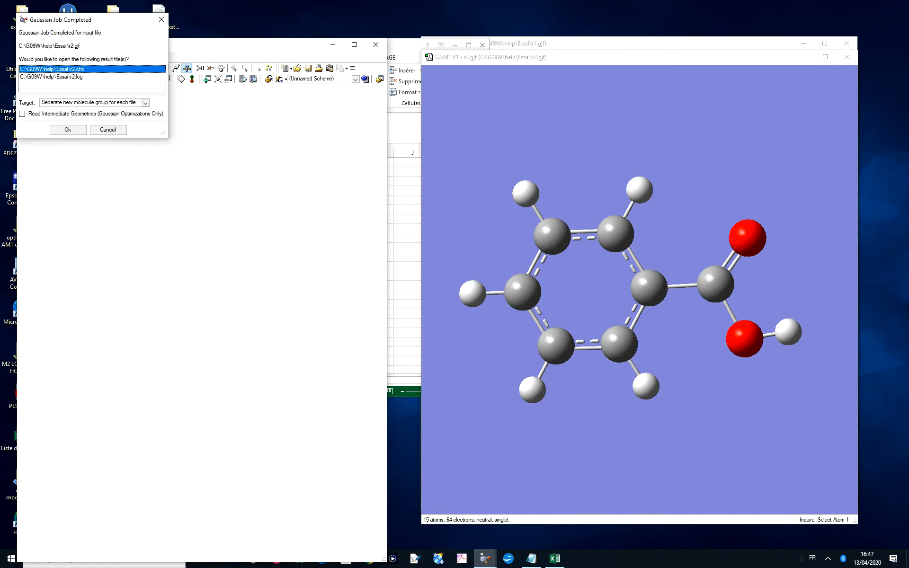
pyautogui.click(51, 77)
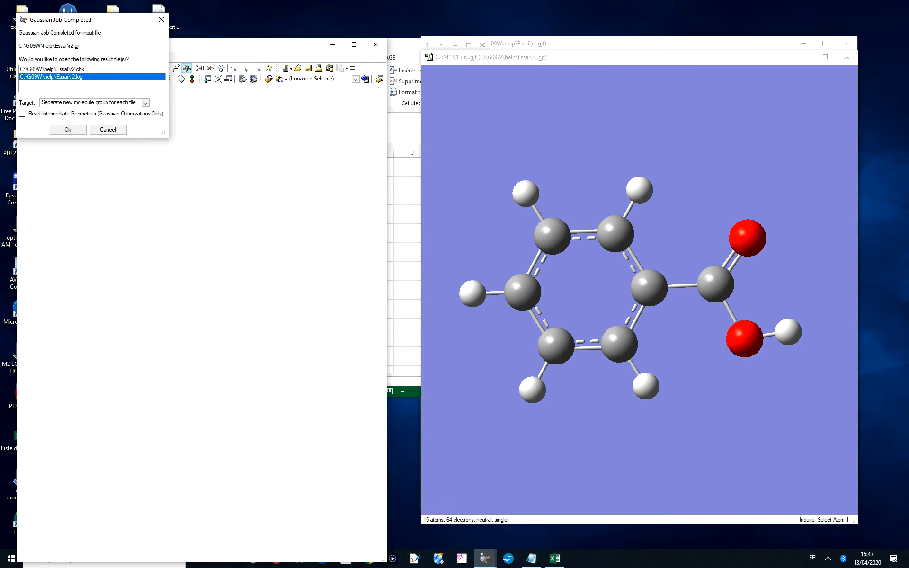
pyautogui.click(68, 129)
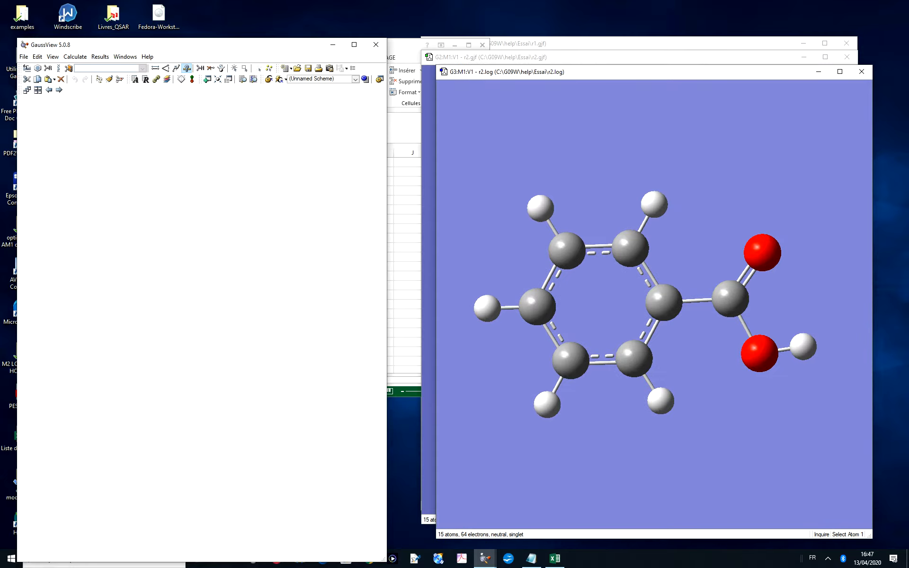
# Show the calculation summary for r2.log and copy its E(RAM1) energy value
pyautogui.click(100, 56)
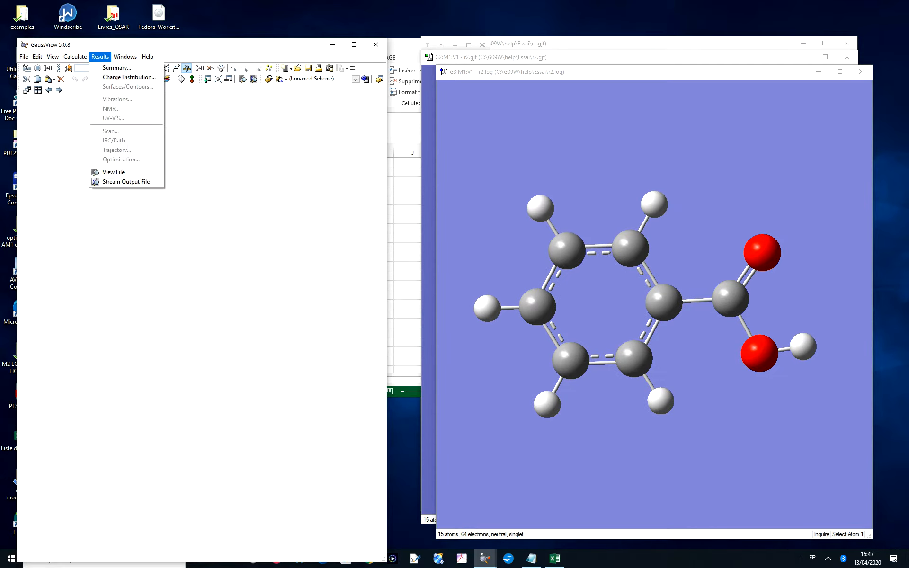
pyautogui.press('Return')
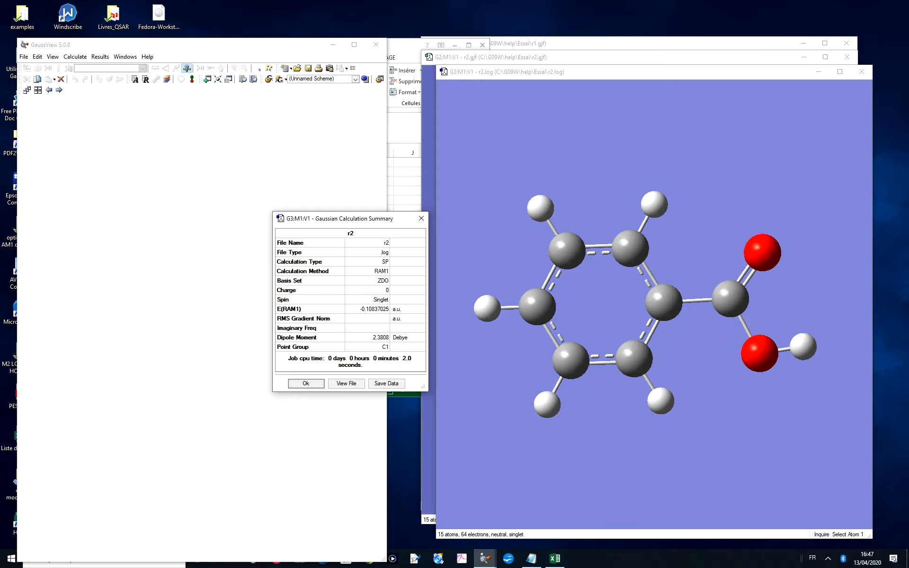
pyautogui.click(367, 309)
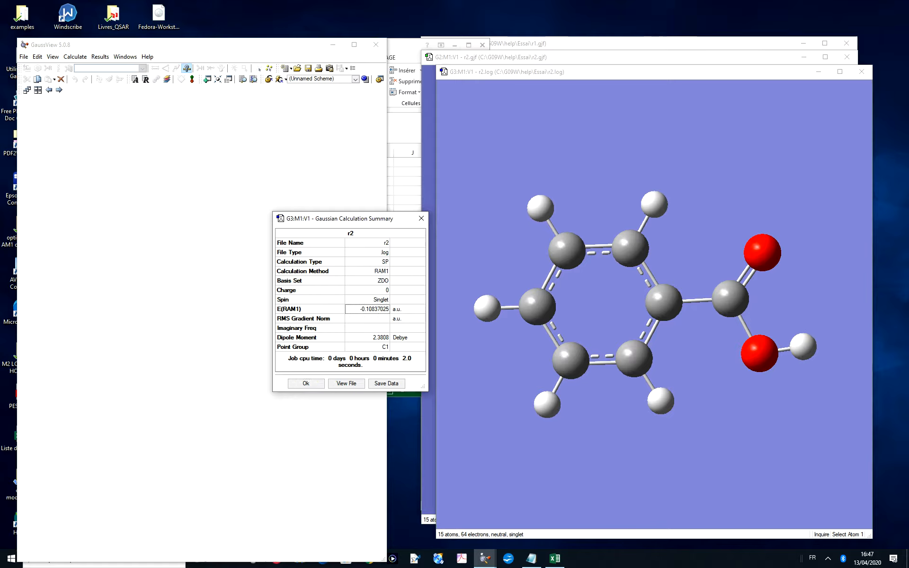
pyautogui.click(408, 300)
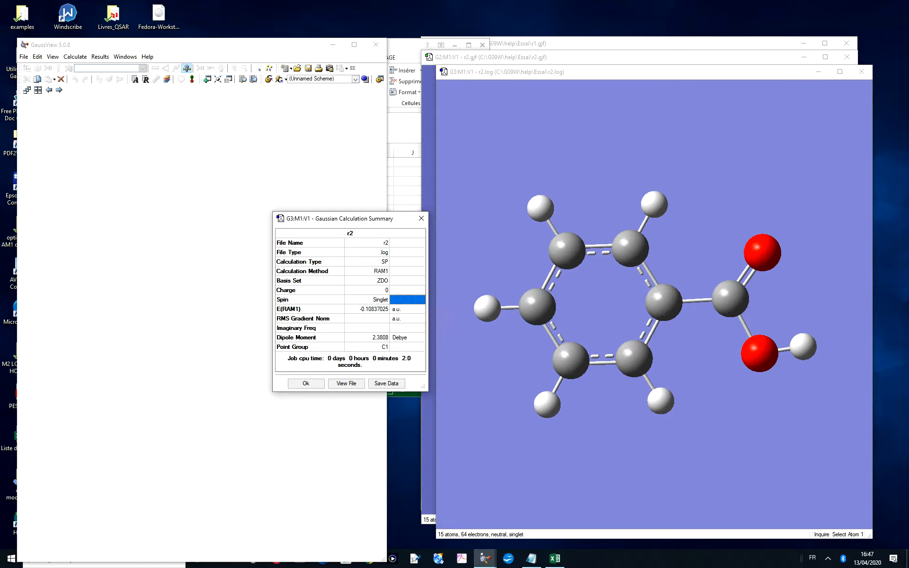
pyautogui.click(368, 308)
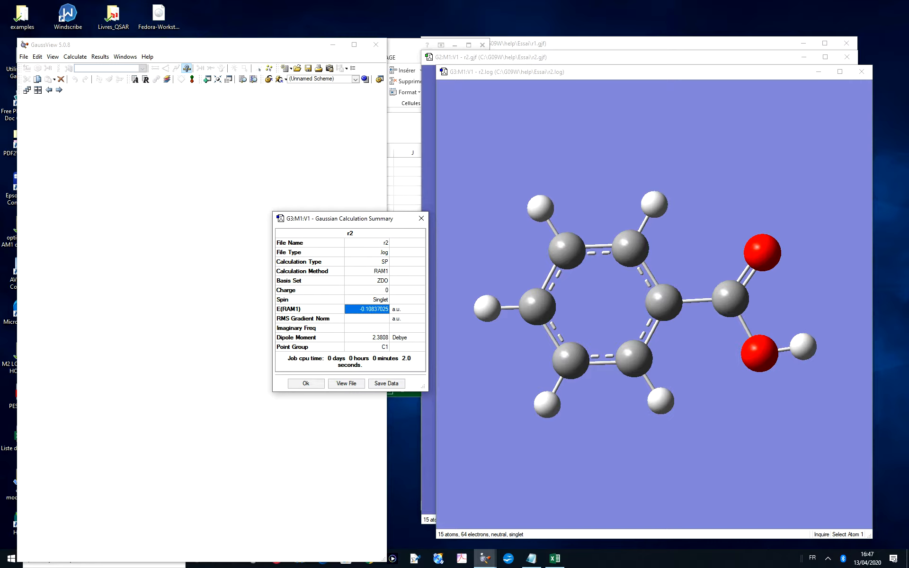
# Switch to the Excel sheet and enter the r2 energy -0.10837025 in cell D9, below the Eo energy
pyautogui.hotkey('alt', 'Tab')
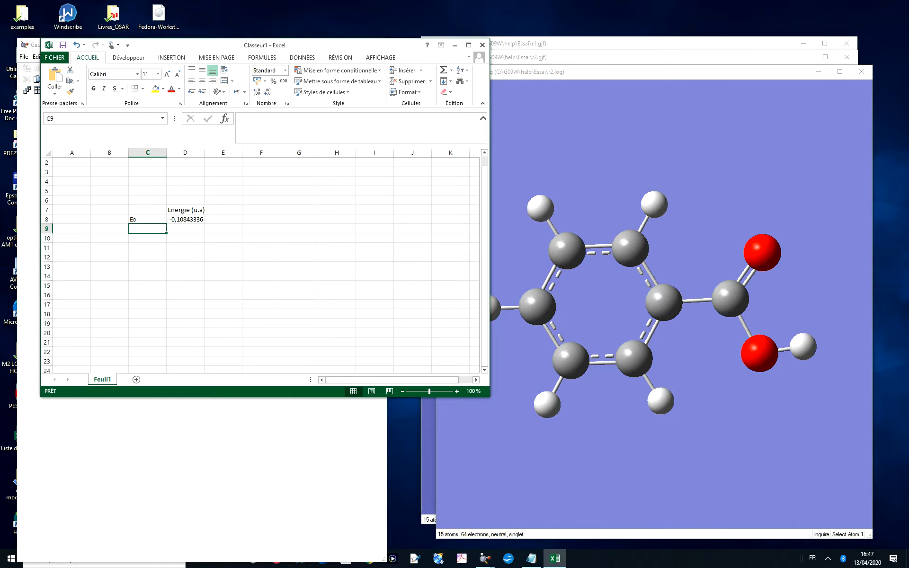
pyautogui.click(185, 228)
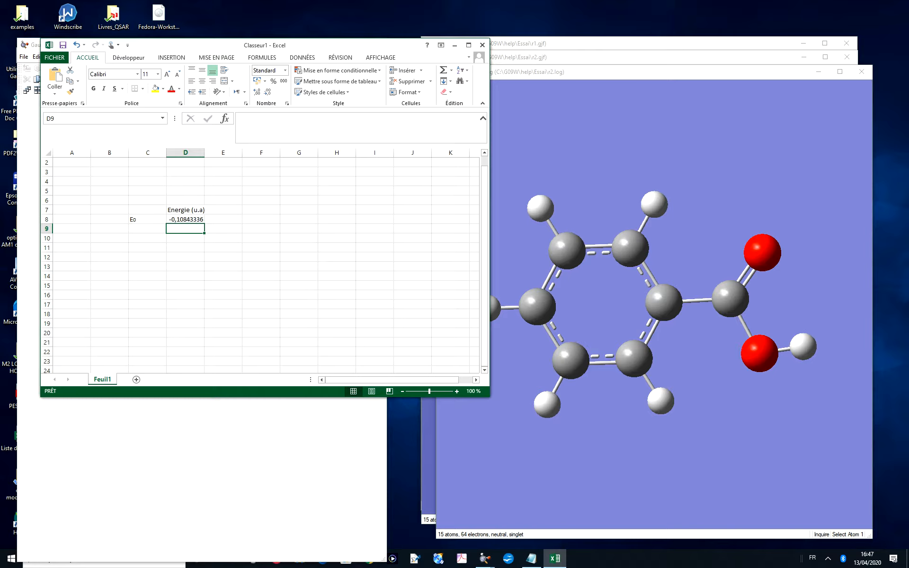
pyautogui.click(899, 381)
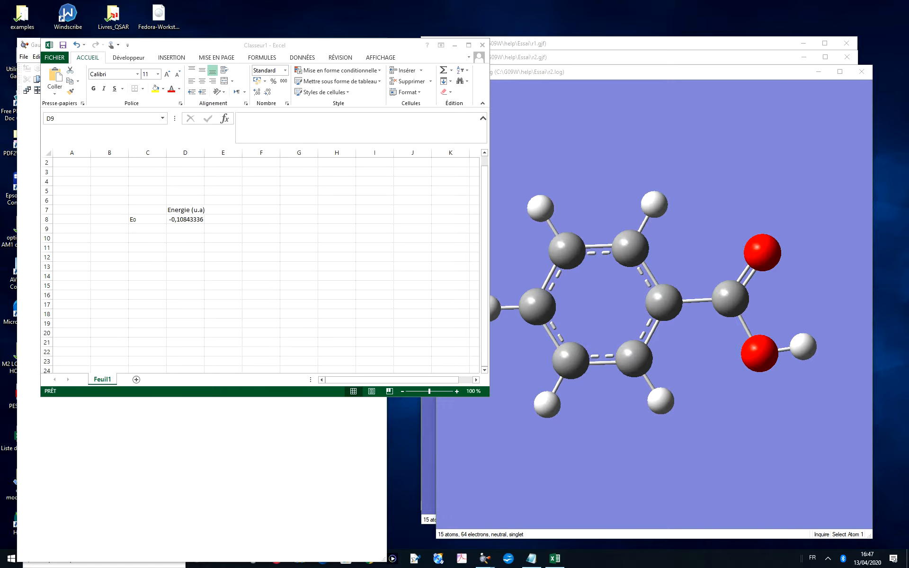
pyautogui.hotkey('alt', 'Tab')
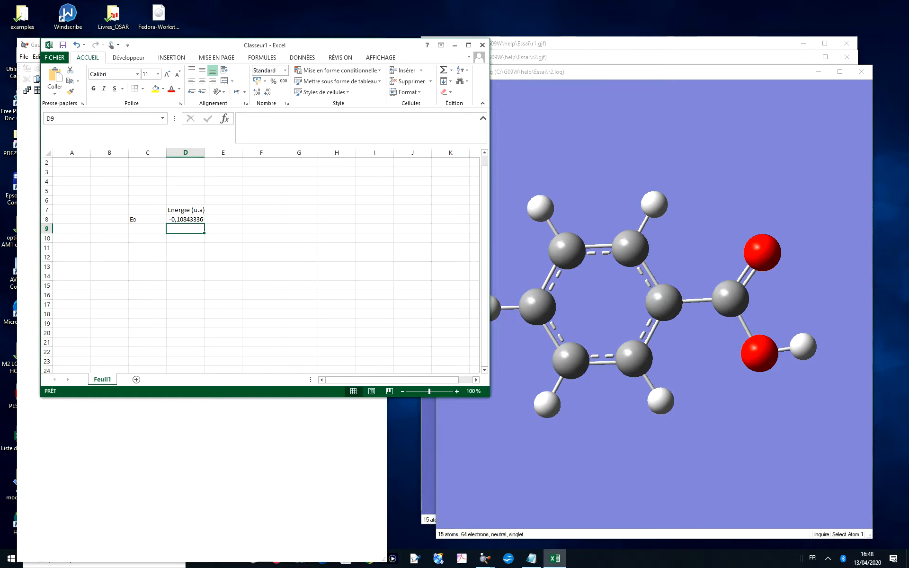
pyautogui.write('-0.10837025')
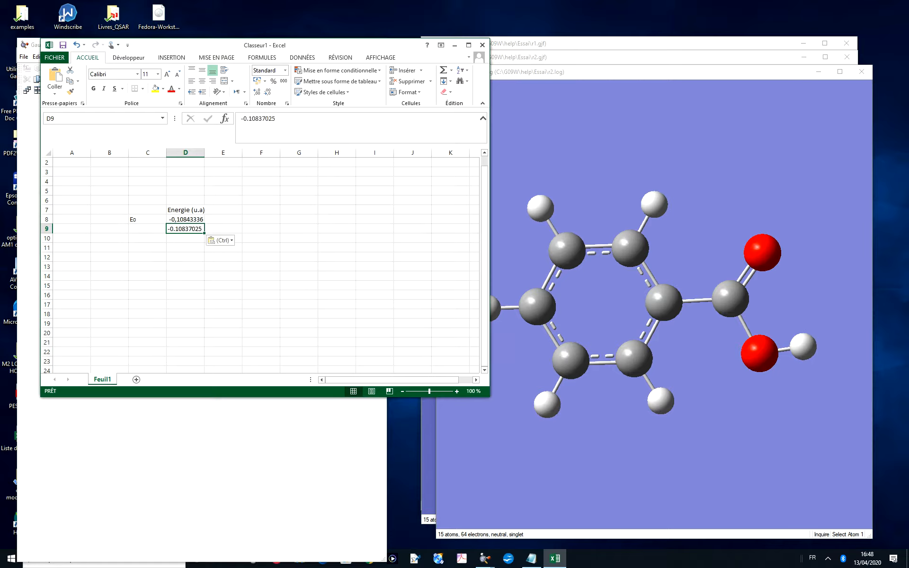
# Replace the decimal point in cell D9 with a comma so the energy reads -0,10837025
pyautogui.click(185, 238)
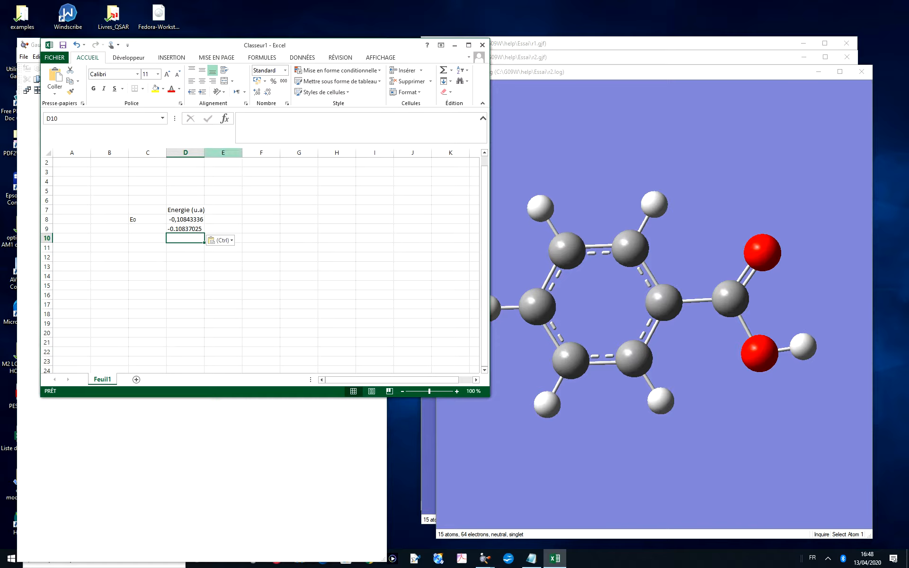
pyautogui.click(186, 228)
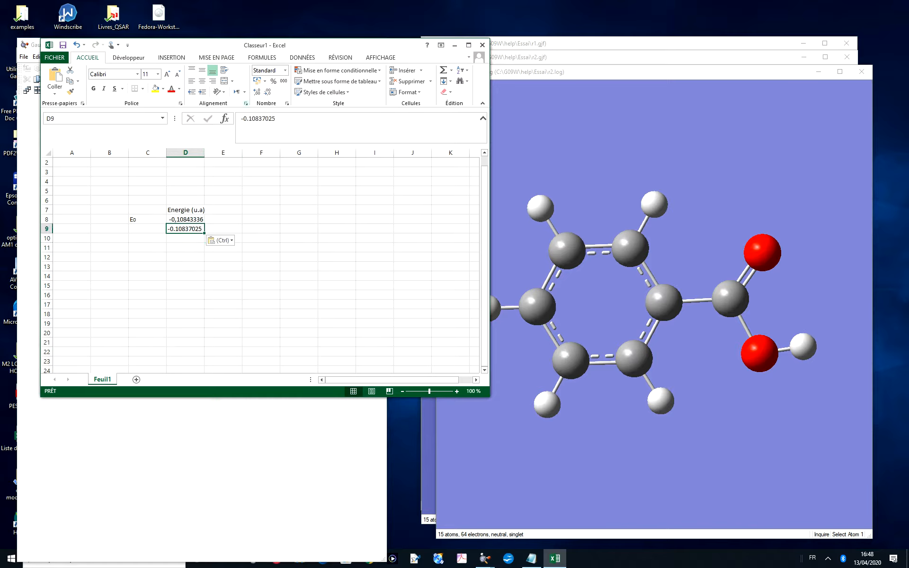
pyautogui.click(246, 135)
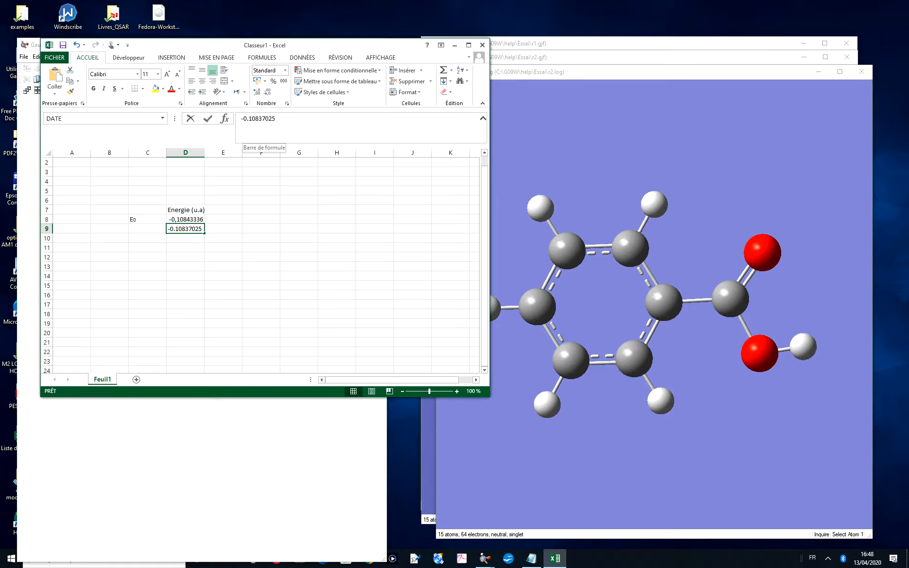
pyautogui.click(249, 118)
pyautogui.press('BackSpace')
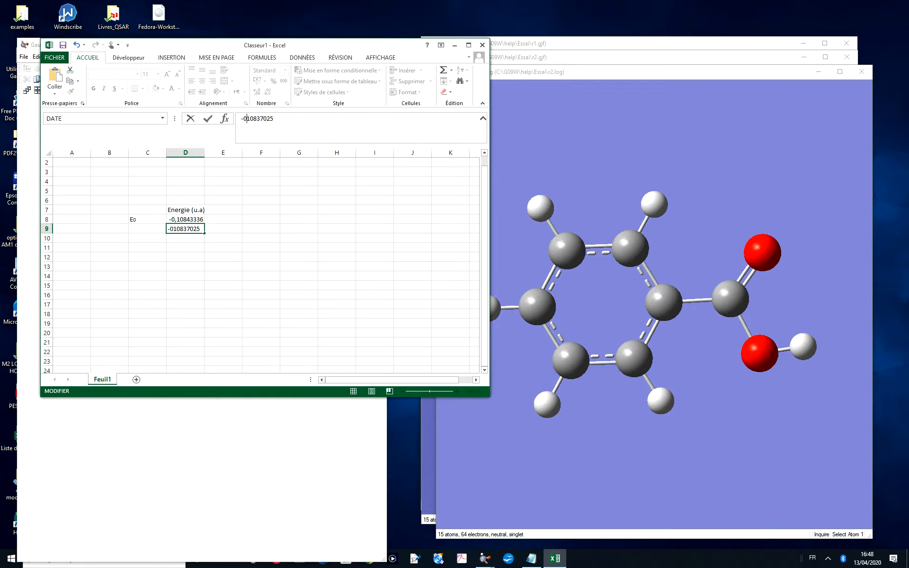
pyautogui.write(',')
# Label the second energy row E1 in cell C9
pyautogui.click(147, 229)
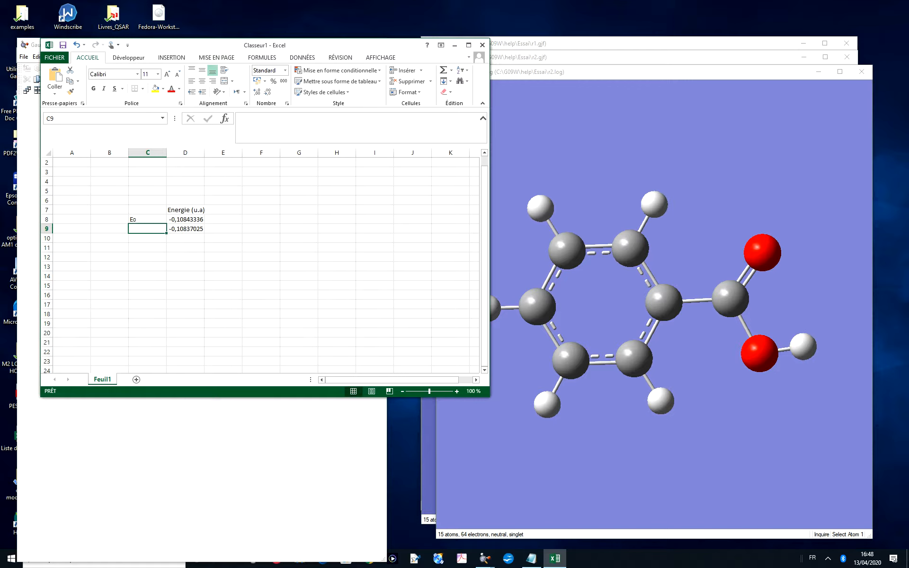
pyautogui.write('E0')
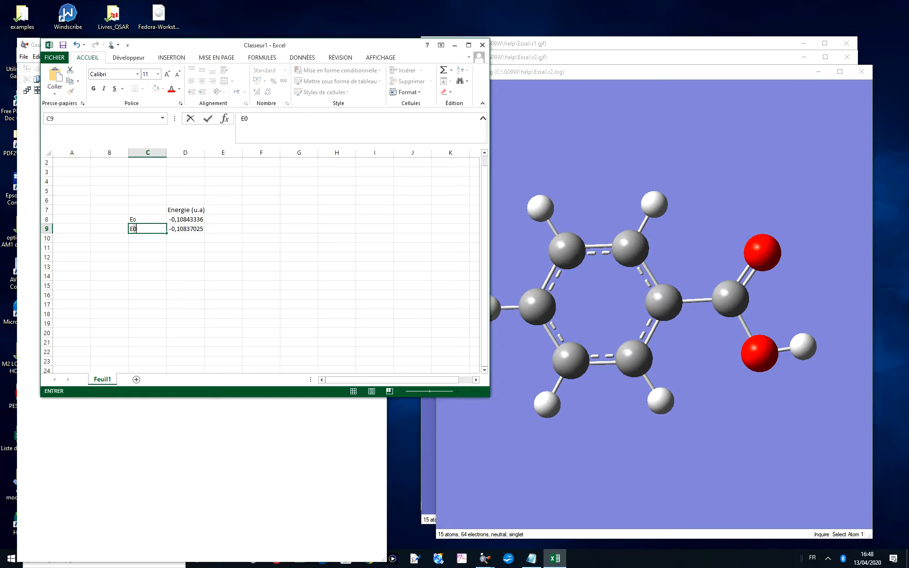
pyautogui.press('BackSpace')
pyautogui.write('1')
# Add the column heading "angle OCO" in cell E7, beside the energy heading
pyautogui.click(223, 210)
pyautogui.write('ang')
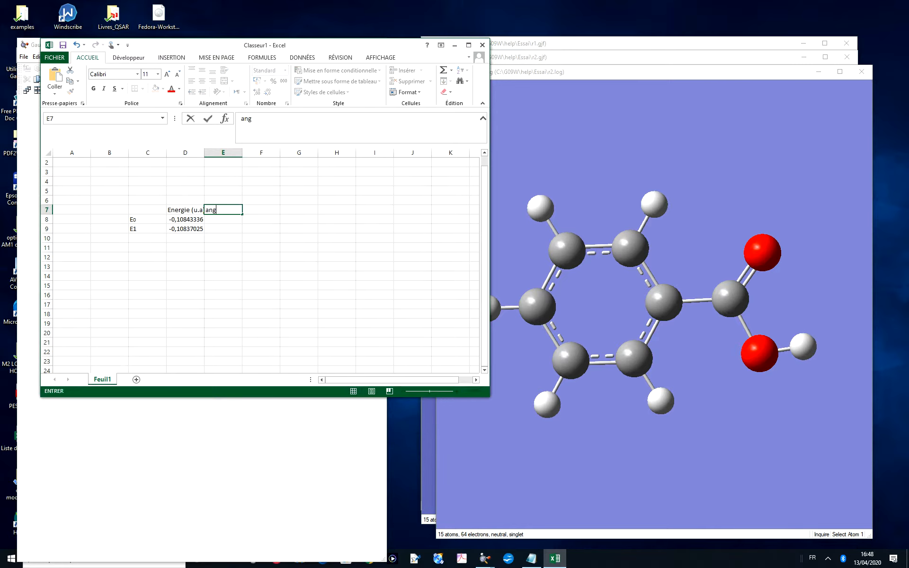
pyautogui.write('kle')
pyautogui.write('OCO')
# Switch to GaussView and use Modify Angle on the r2.gjf carboxyl group to examine its O-C-O angle
pyautogui.hotkey('alt', 'Tab')
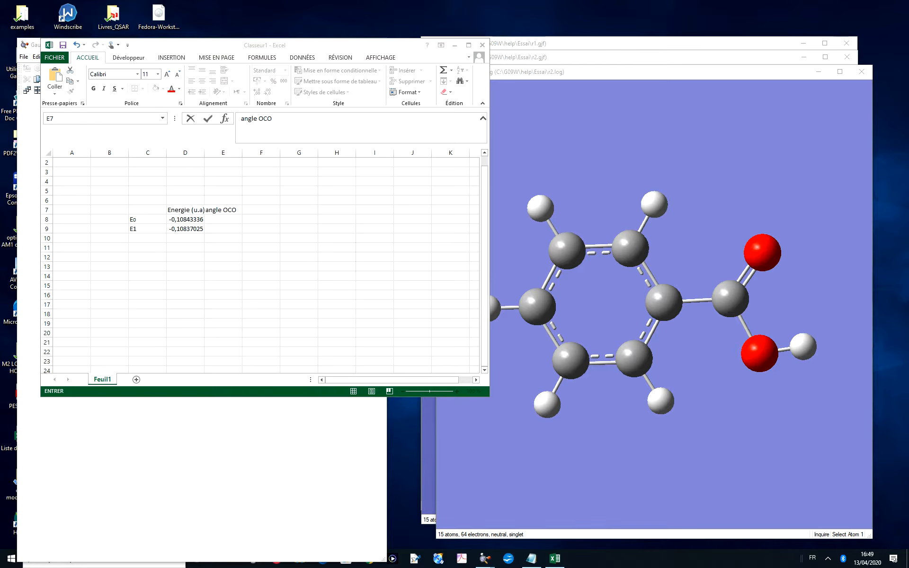
pyautogui.hotkey('alt', 'Tab')
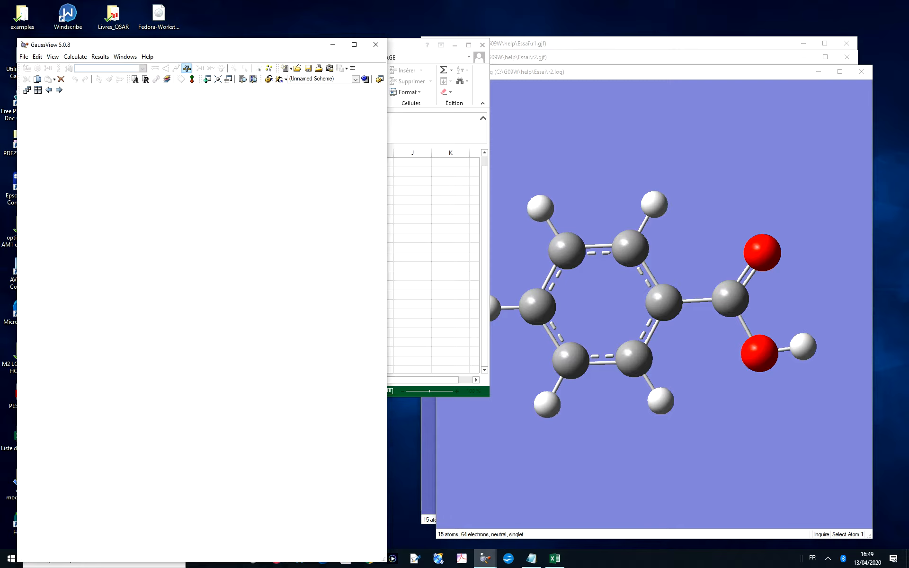
pyautogui.click(654, 72)
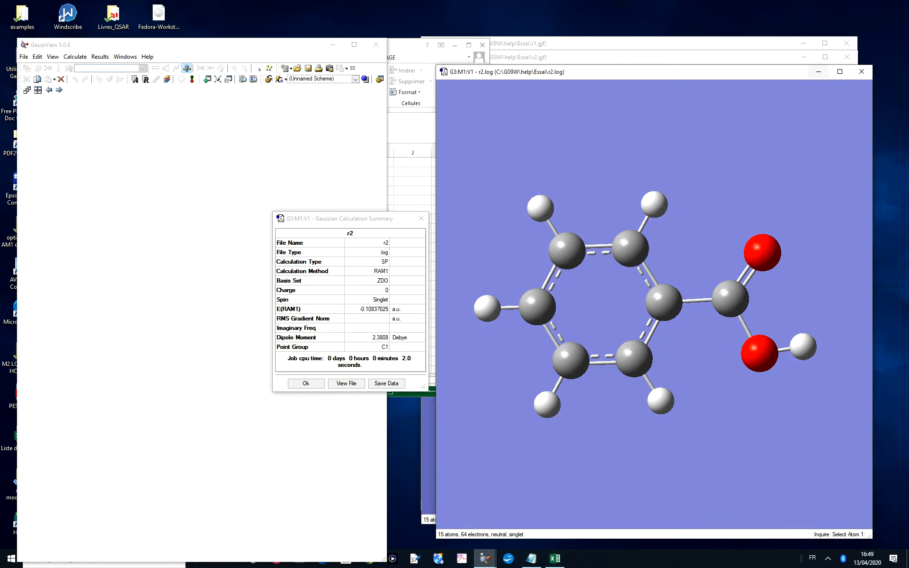
pyautogui.click(818, 71)
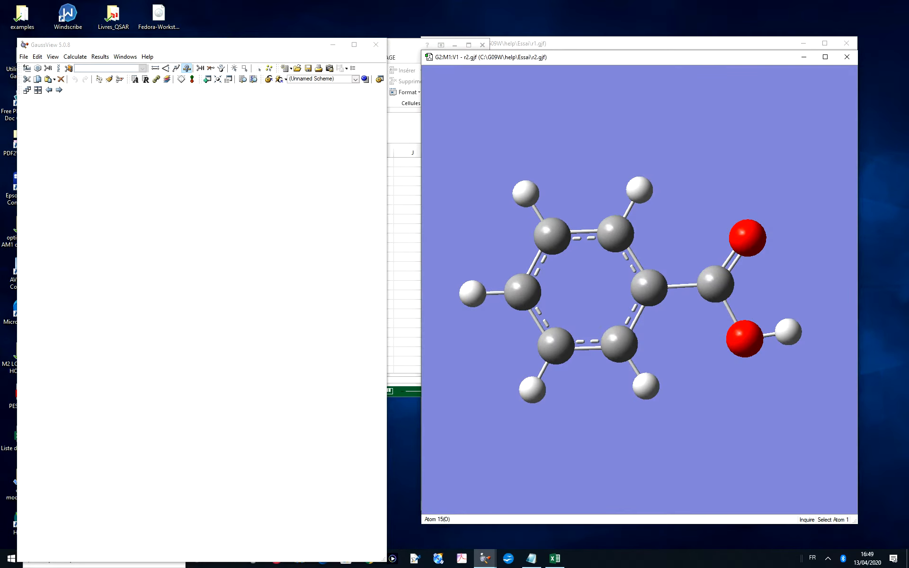
pyautogui.click(748, 238)
pyautogui.click(166, 69)
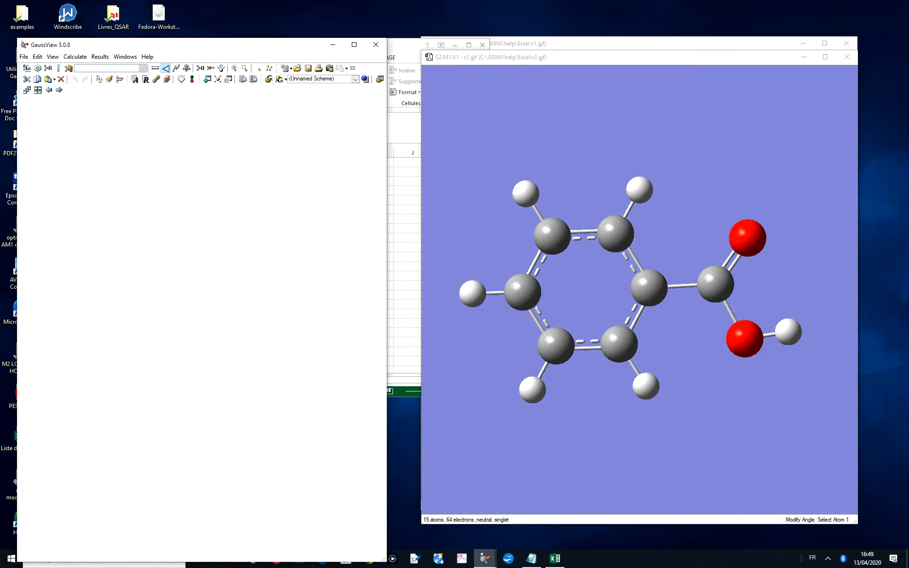
pyautogui.click(747, 238)
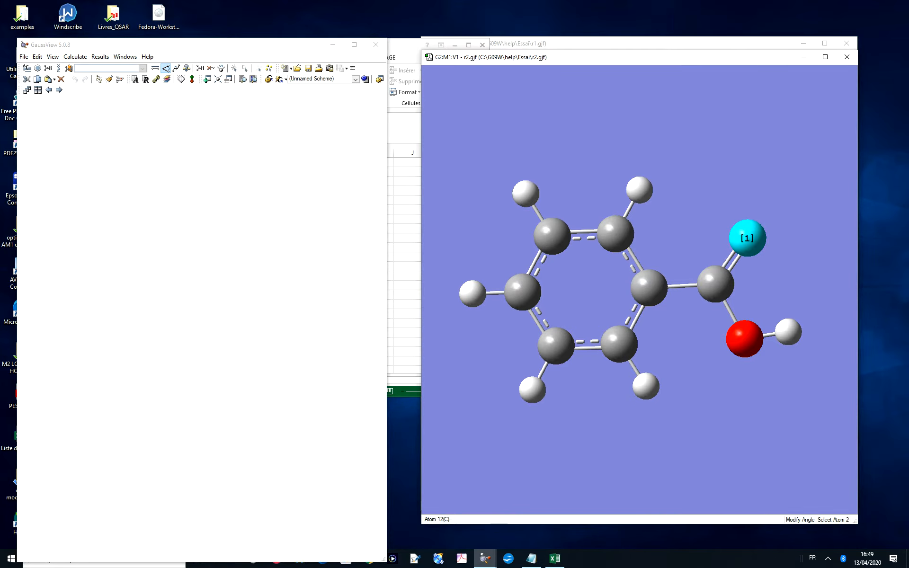
pyautogui.click(715, 284)
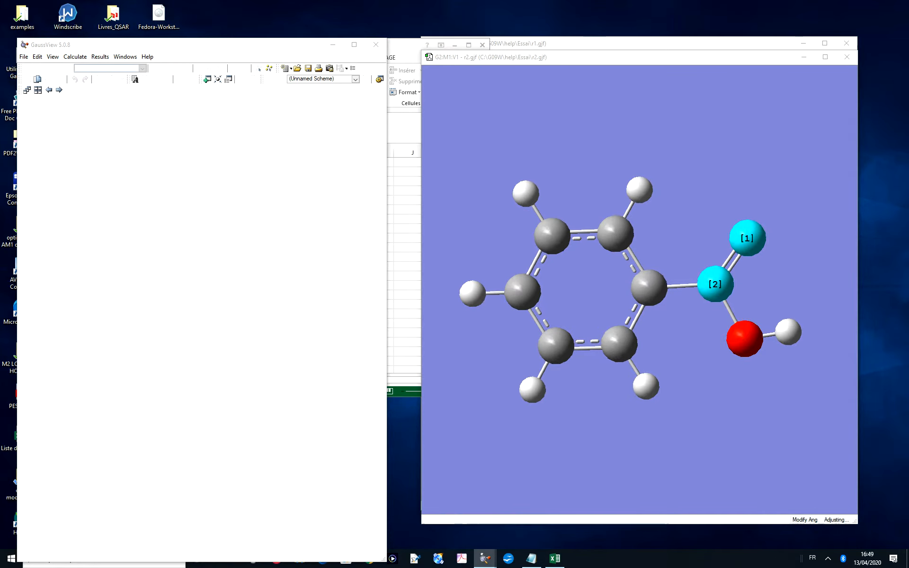
pyautogui.click(744, 339)
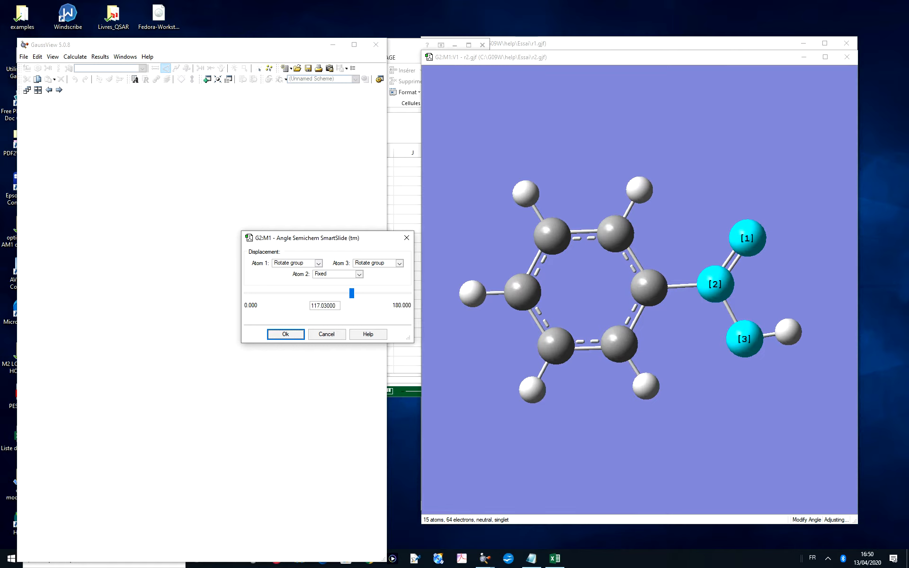
# Switch back to Excel and enter the O-C-O angle 117,03 in cell E8, in the Eo row
pyautogui.hotkey('alt', 'Tab')
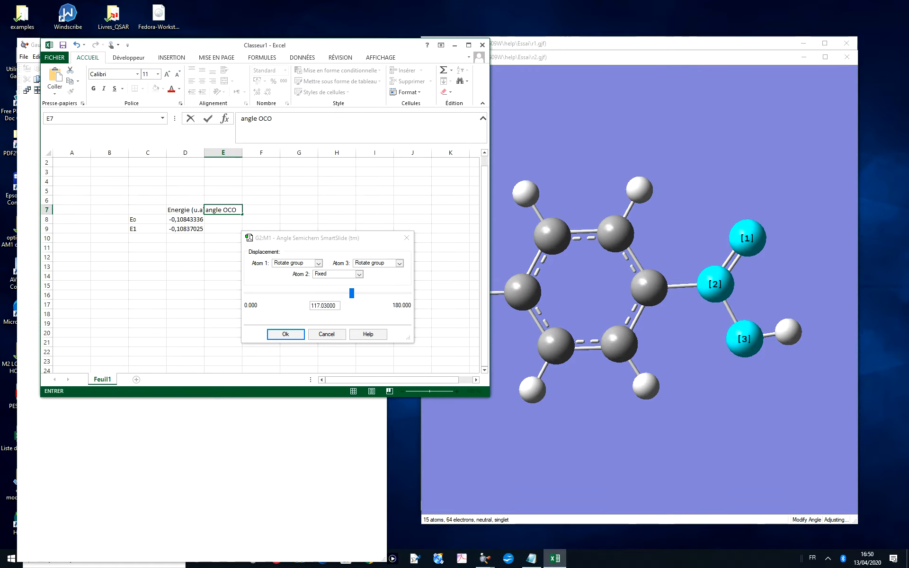
pyautogui.press('Return')
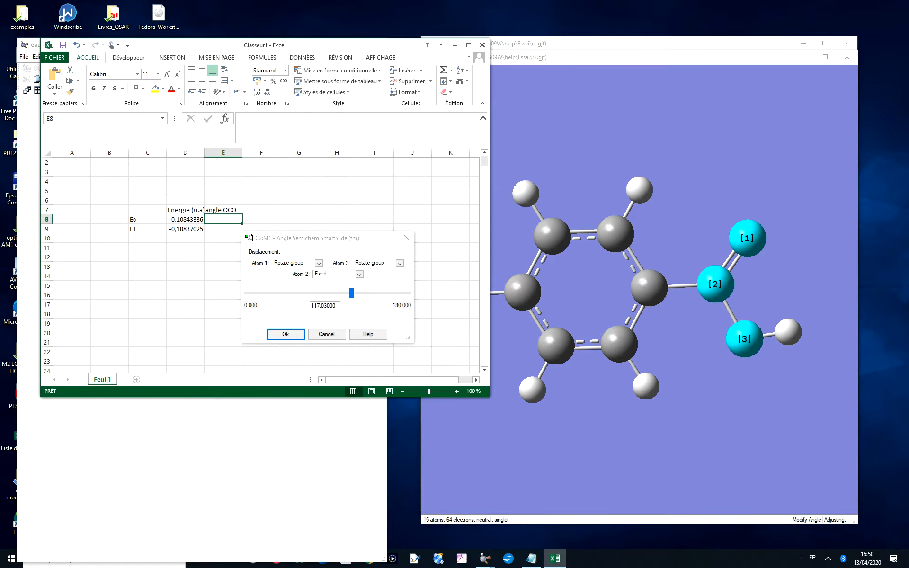
pyautogui.write('117')
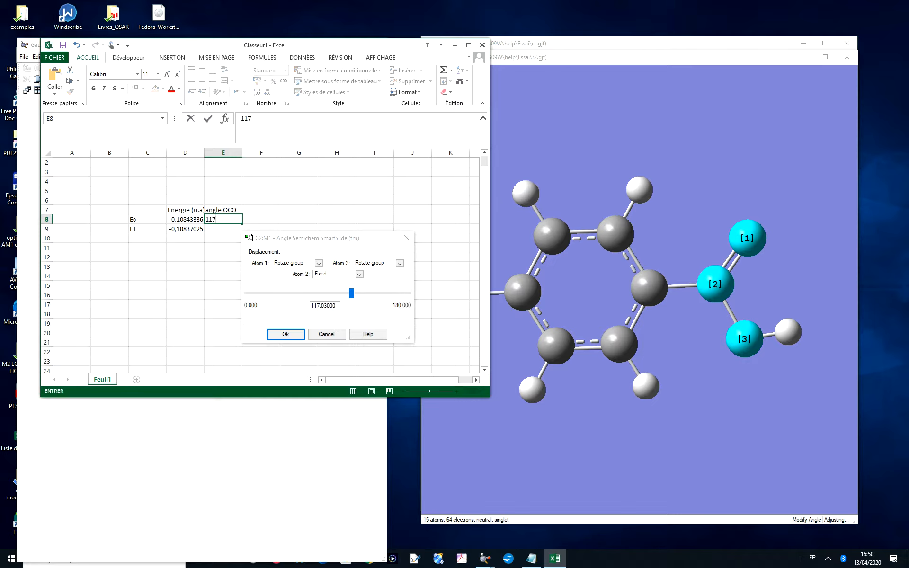
pyautogui.write(',03')
pyautogui.press('Return')
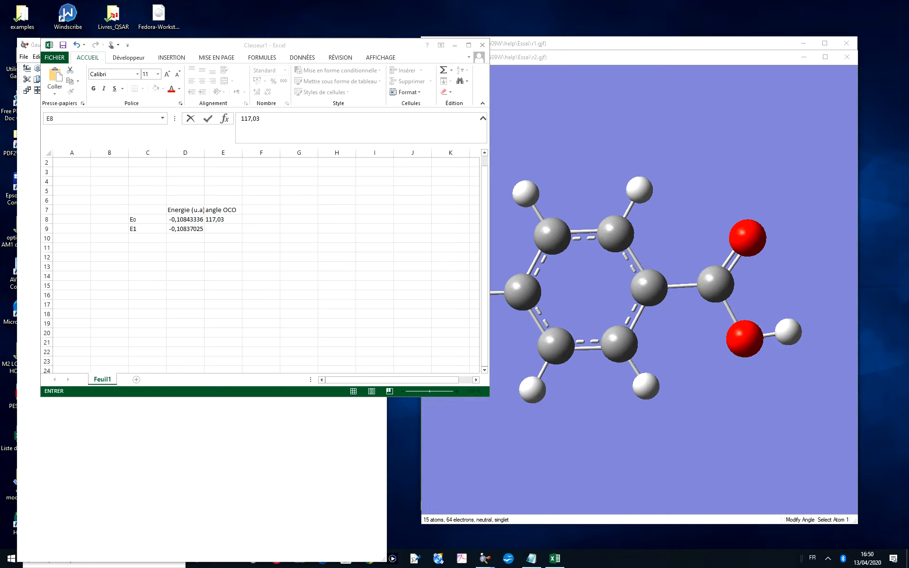
# Move the angle value 117,03 from cell E8 to E9, in the E1 row, and enter 116 in E8 for Eo
pyautogui.hotkey('alt', 'Tab')
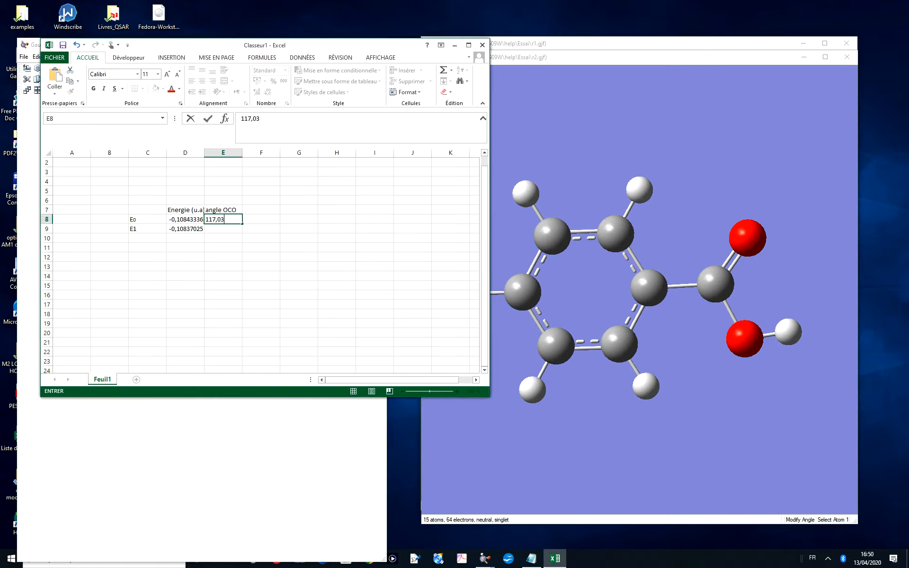
pyautogui.moveTo(206, 220); pyautogui.dragTo(225, 219)
pyautogui.hotkey('ctrl', 'c')
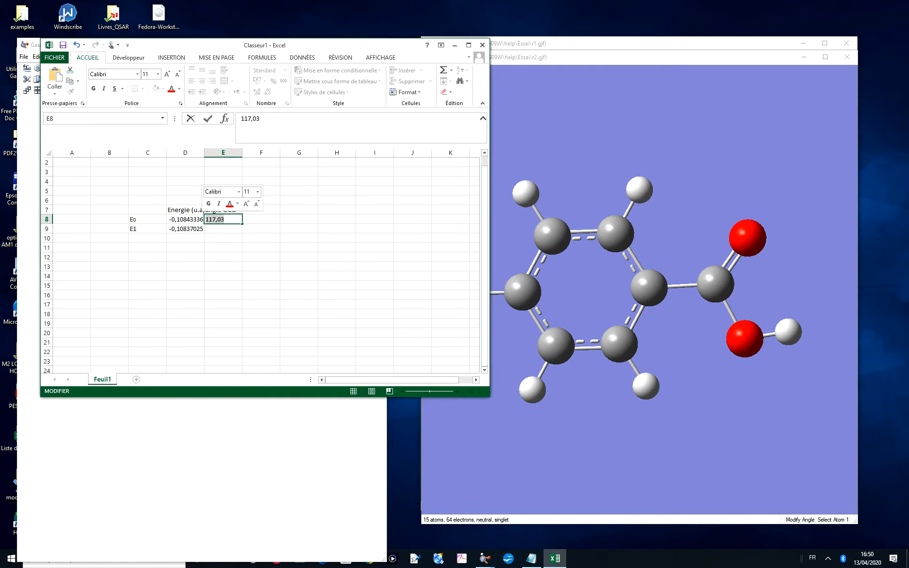
pyautogui.press('BackSpace')
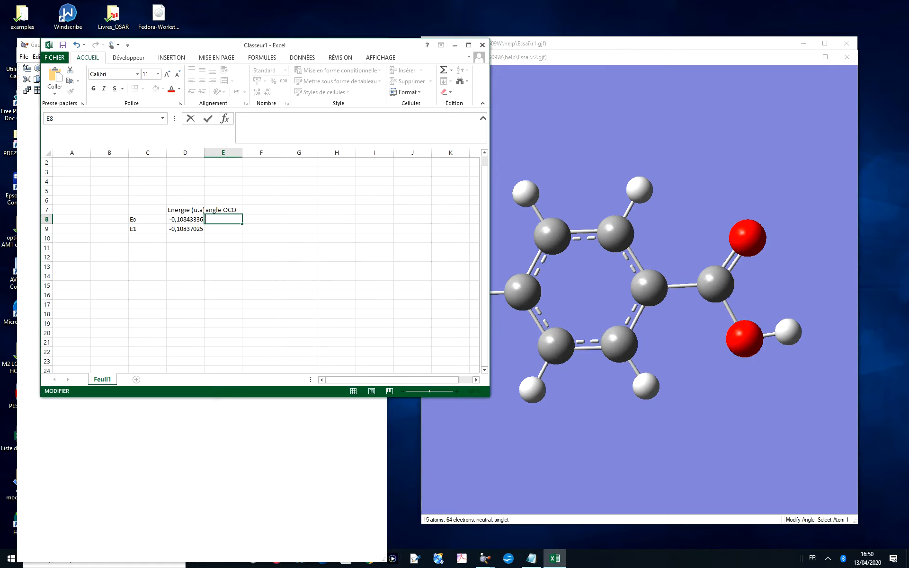
pyautogui.press('Return')
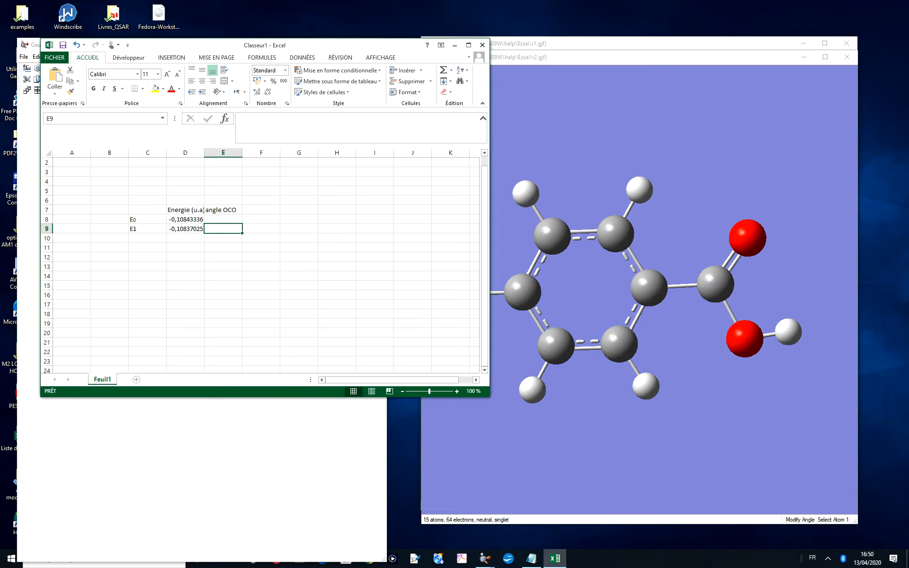
pyautogui.hotkey('ctrl', 'v')
pyautogui.click(223, 219)
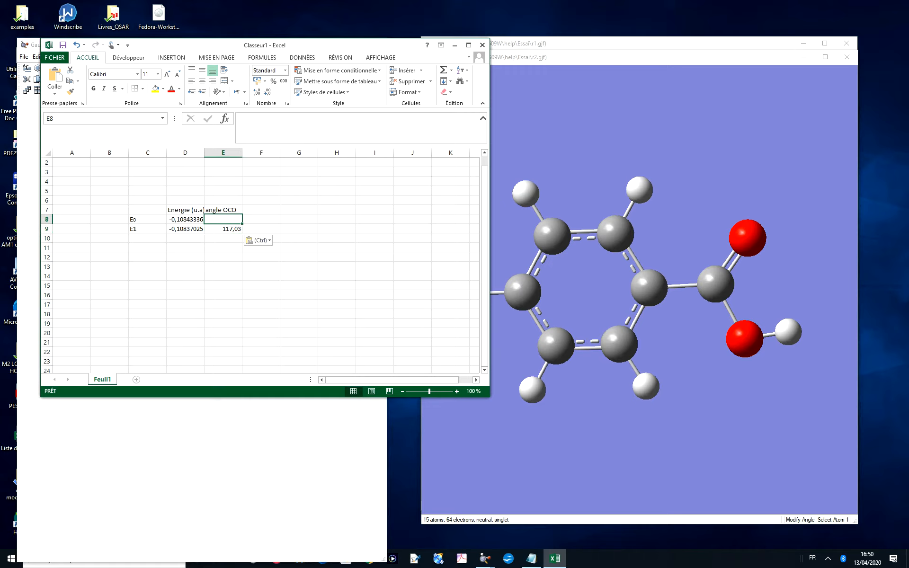
pyautogui.write('116')
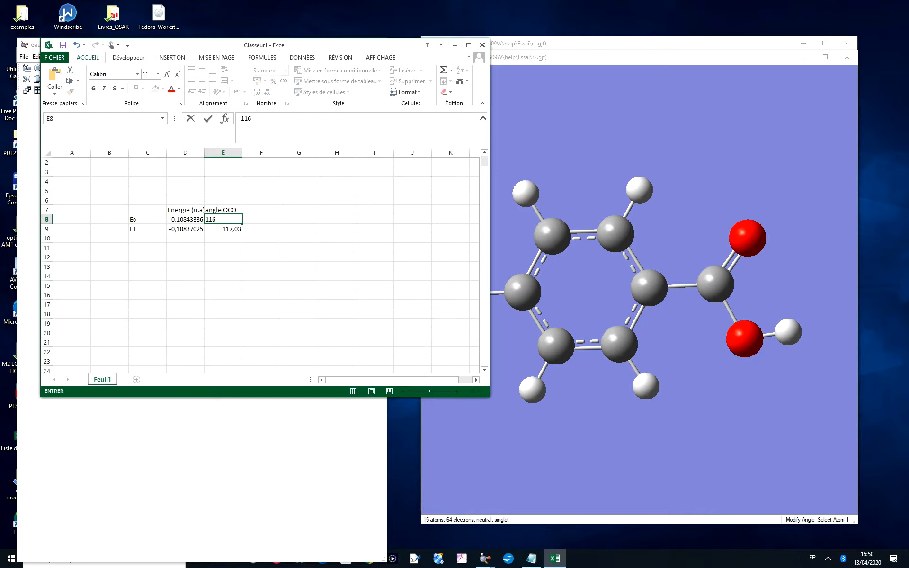
# Switch to GaussView and check the r1.gjf angle picked through the ring carbon, carbonyl oxygen and carboxyl carbon with Modify Angle
pyautogui.hotkey('alt', 'Tab')
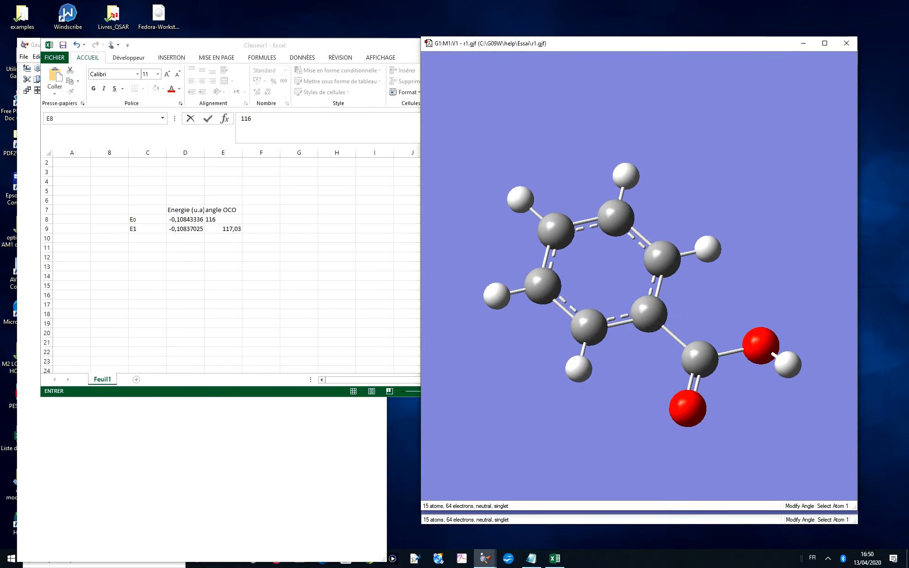
pyautogui.hotkey('alt', 'Tab')
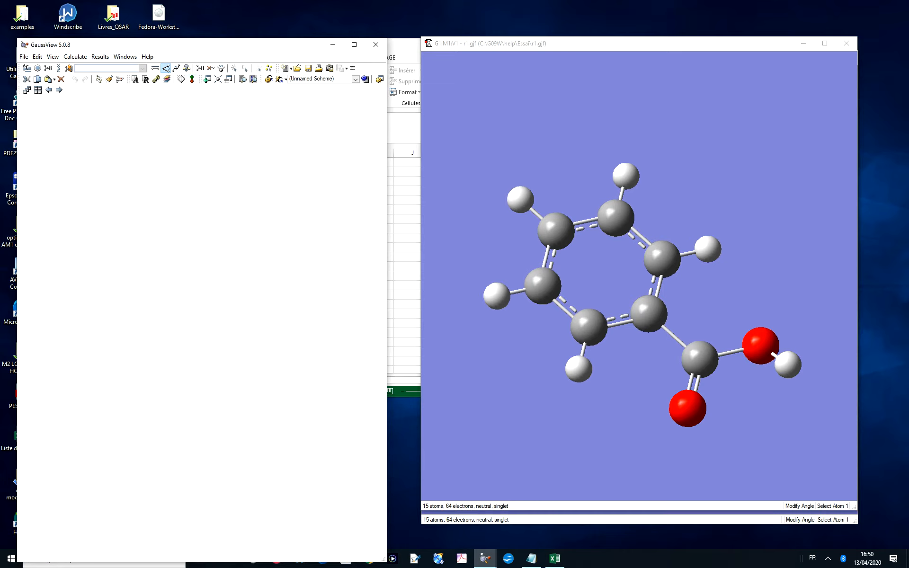
pyautogui.click(648, 314)
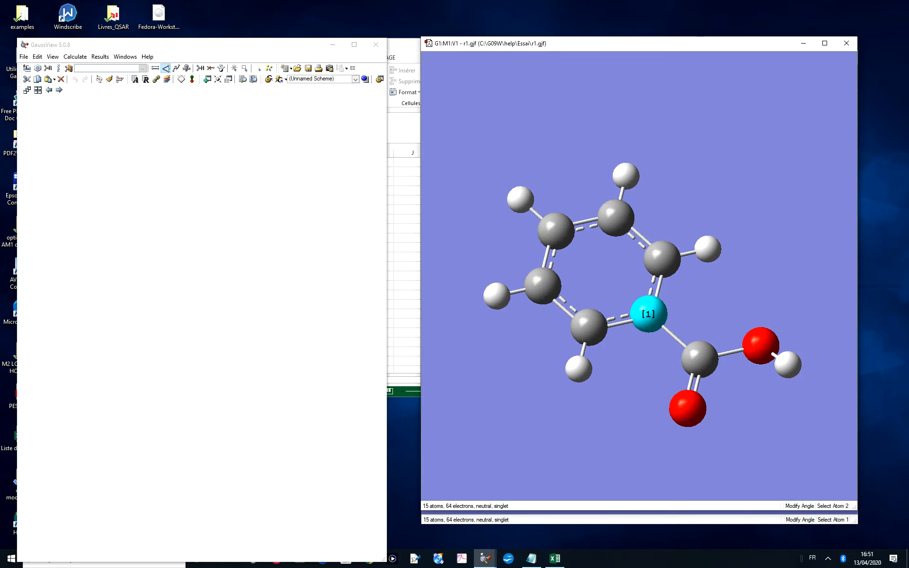
pyautogui.click(688, 408)
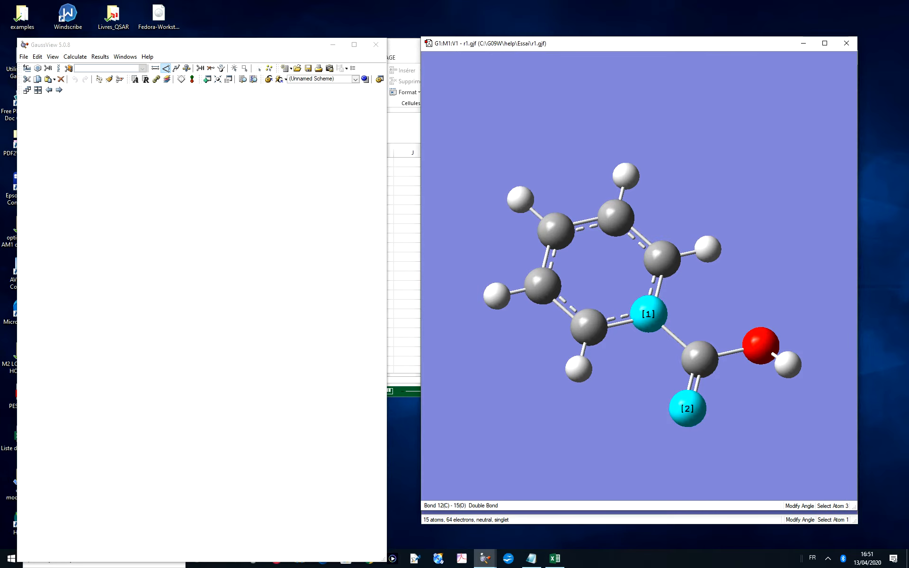
pyautogui.click(699, 359)
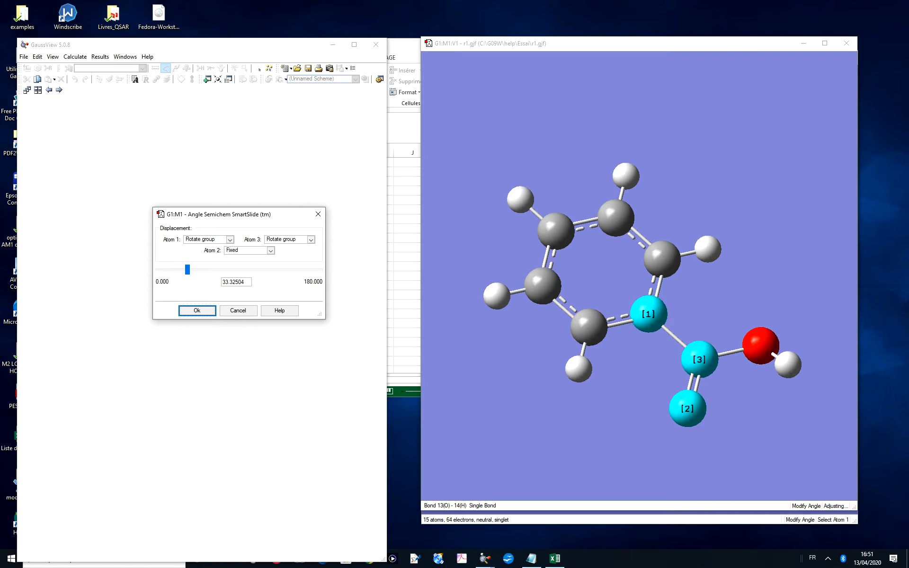
pyautogui.press('Return')
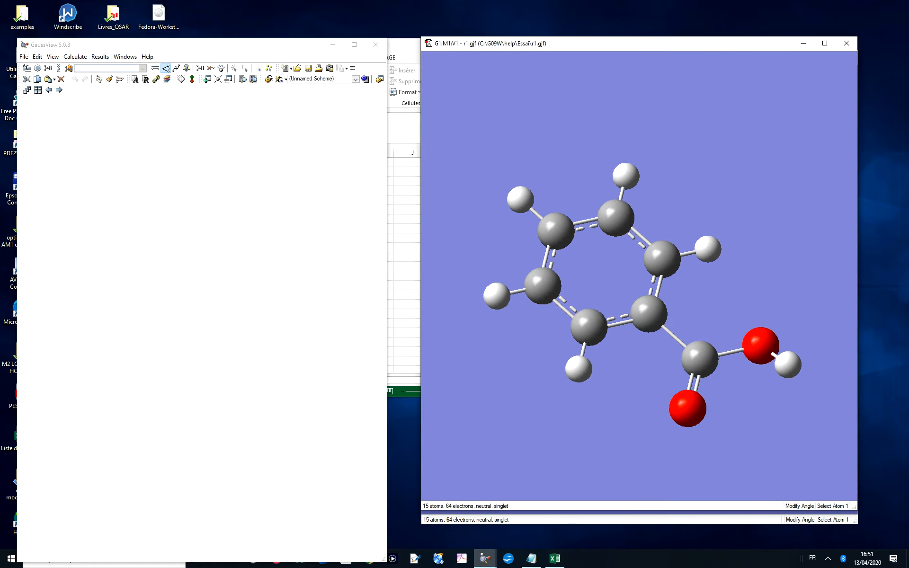
# Measure the O-C-O angle of the carboxyl group in r1.gjf with Modify Angle
pyautogui.click(687, 408)
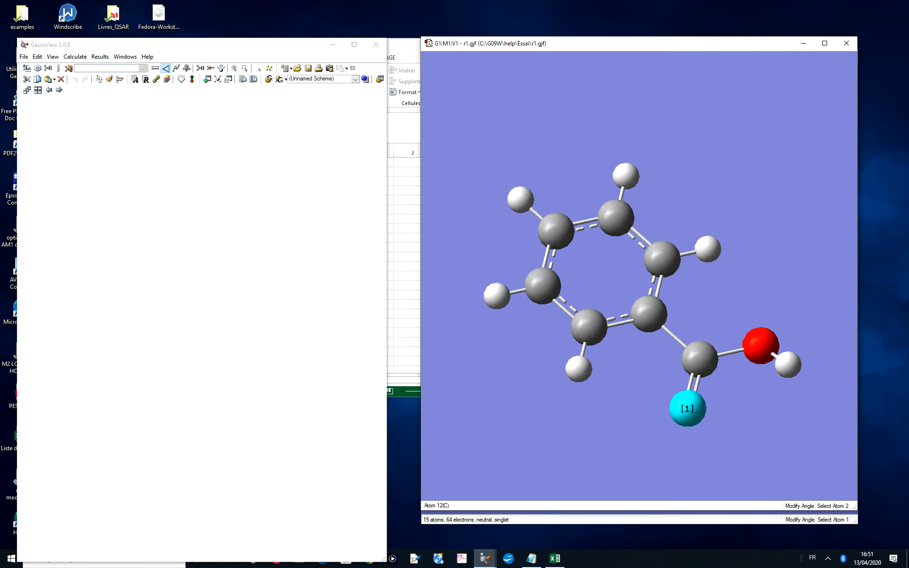
pyautogui.click(699, 359)
pyautogui.click(760, 346)
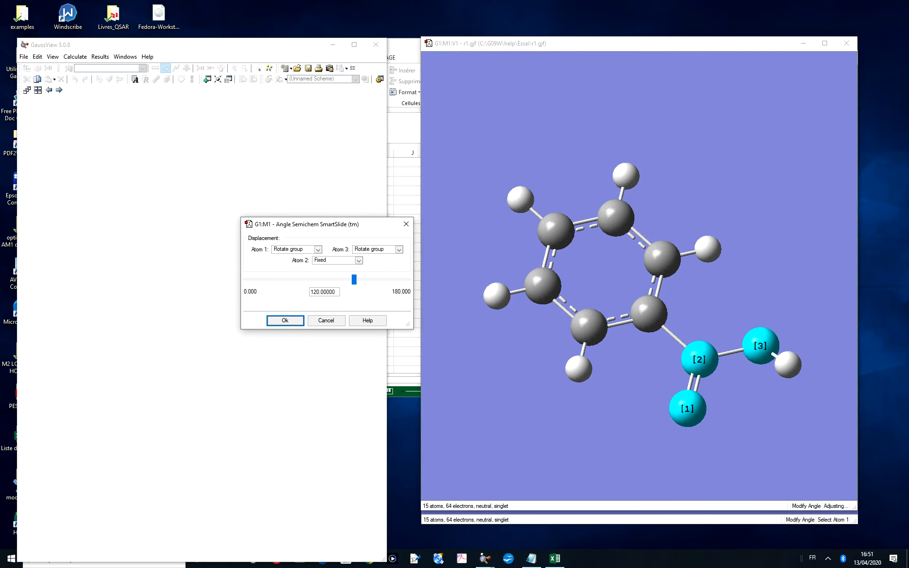
pyautogui.press('Return')
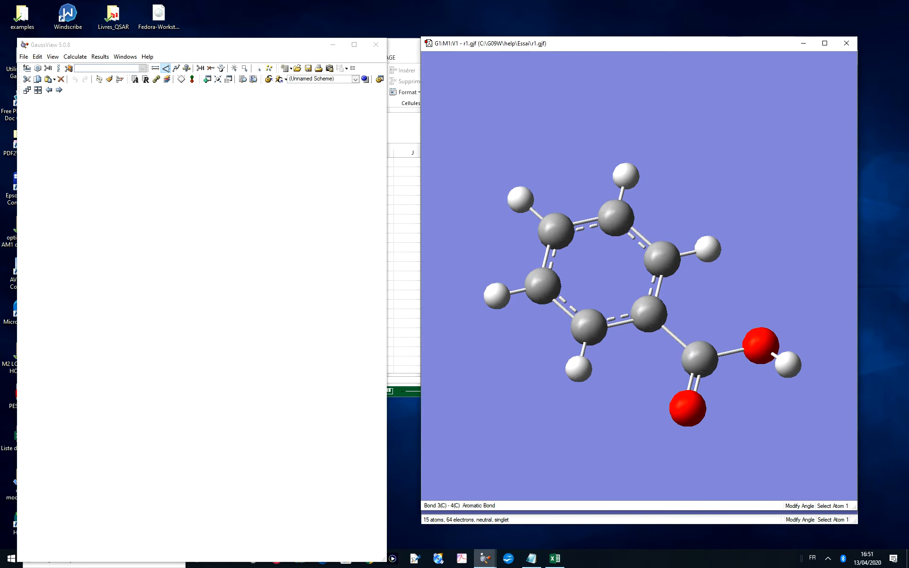
# Measure the angle between the ring carbon, carboxyl carbon and hydroxyl oxygen in r1.gjf with Modify Angle
pyautogui.click(648, 314)
pyautogui.click(700, 359)
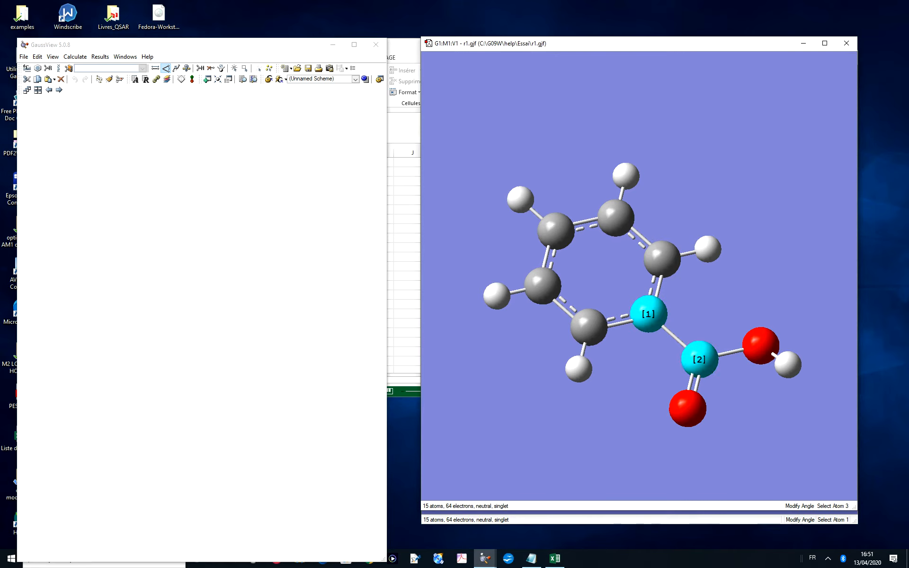
pyautogui.click(760, 346)
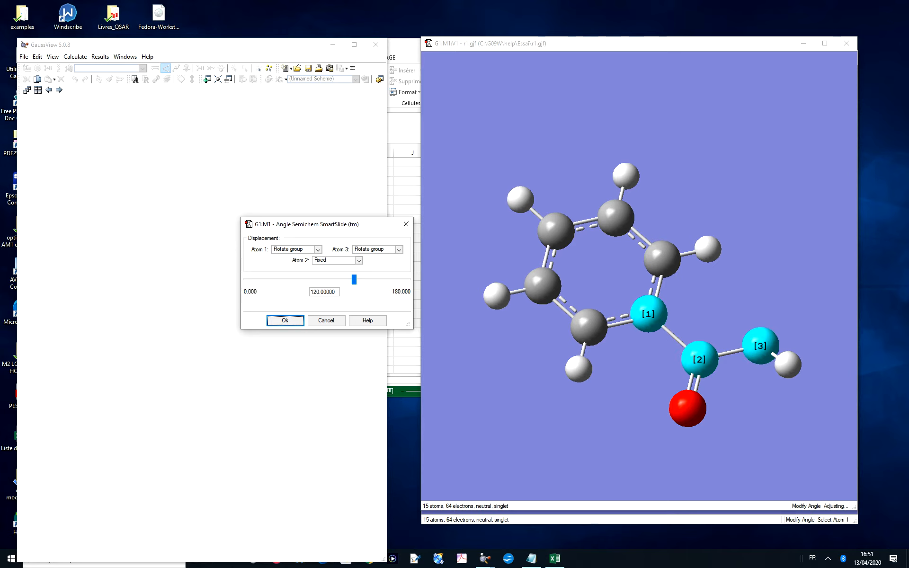
pyautogui.press('Return')
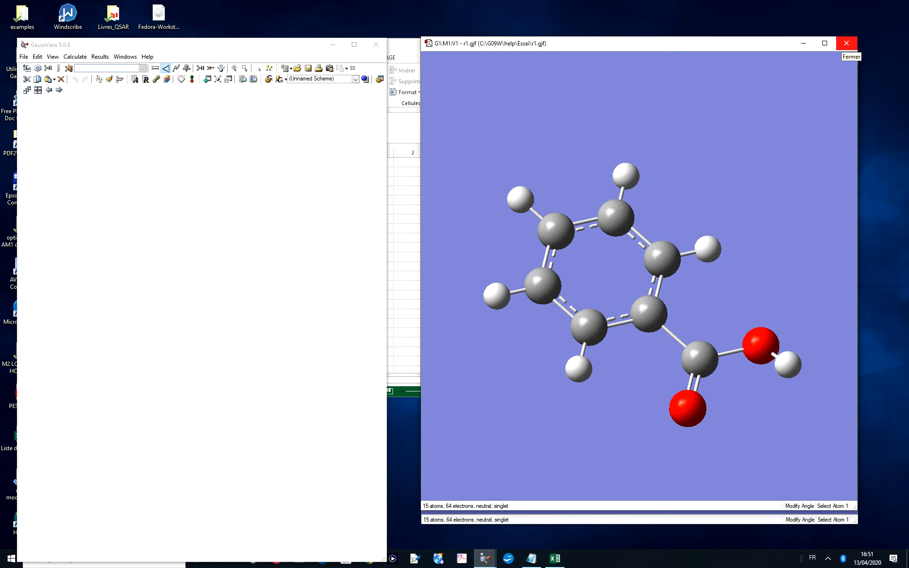
# Switch back to Excel and commit 116 as the O-C-O angle of the Eo row in cell E8
pyautogui.hotkey('alt', 'Tab')
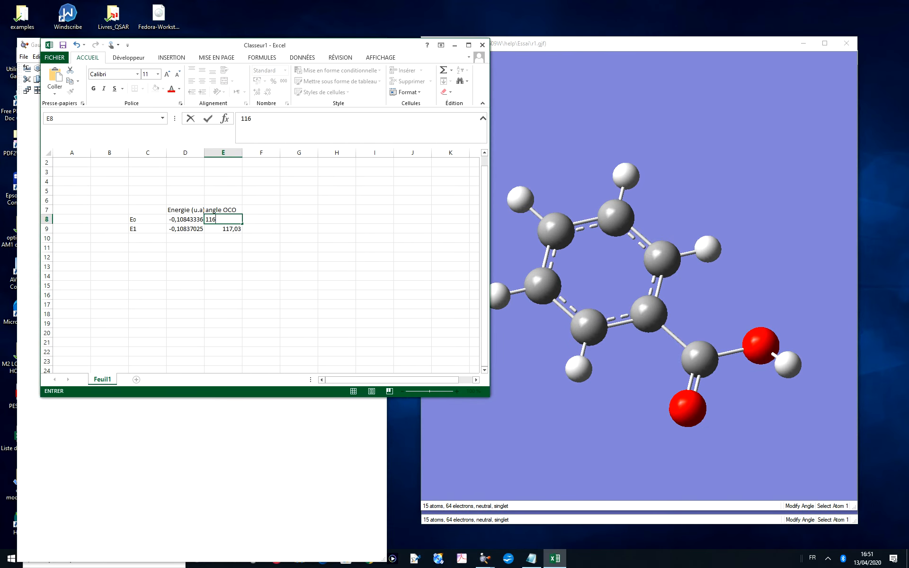
pyautogui.press('Return')
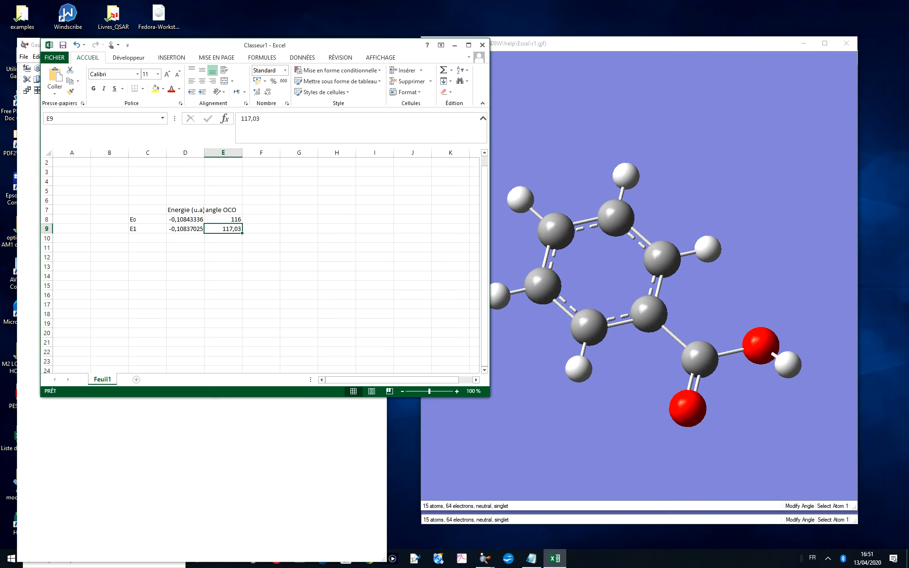
pyautogui.click(648, 314)
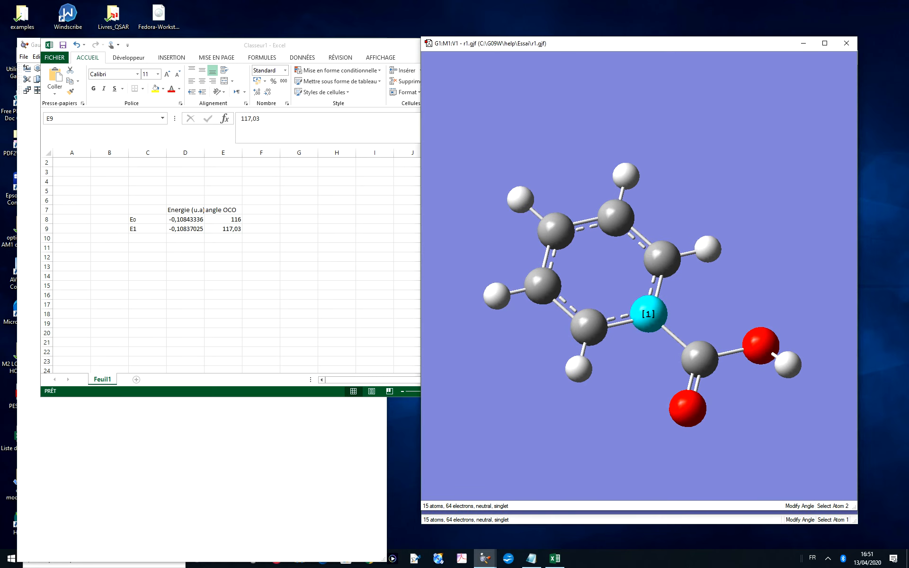
pyautogui.click(699, 360)
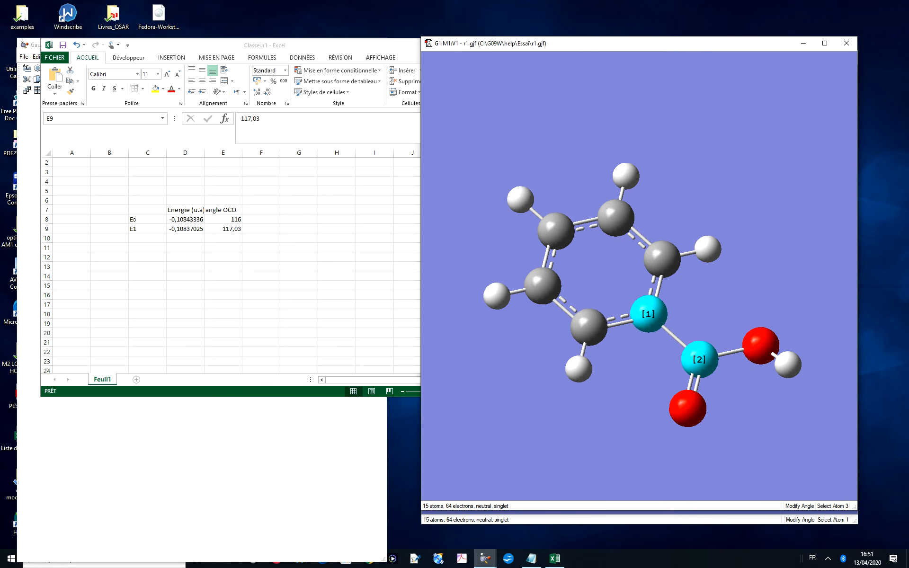
# Close the Excel workbook Classeur1 without saving the changes
pyautogui.click(232, 229)
pyautogui.click(482, 45)
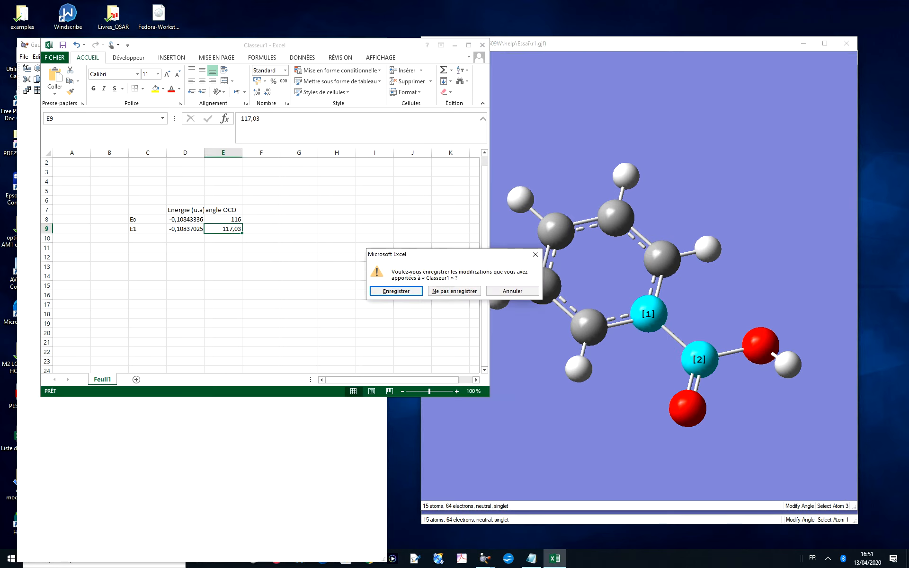
pyautogui.click(453, 291)
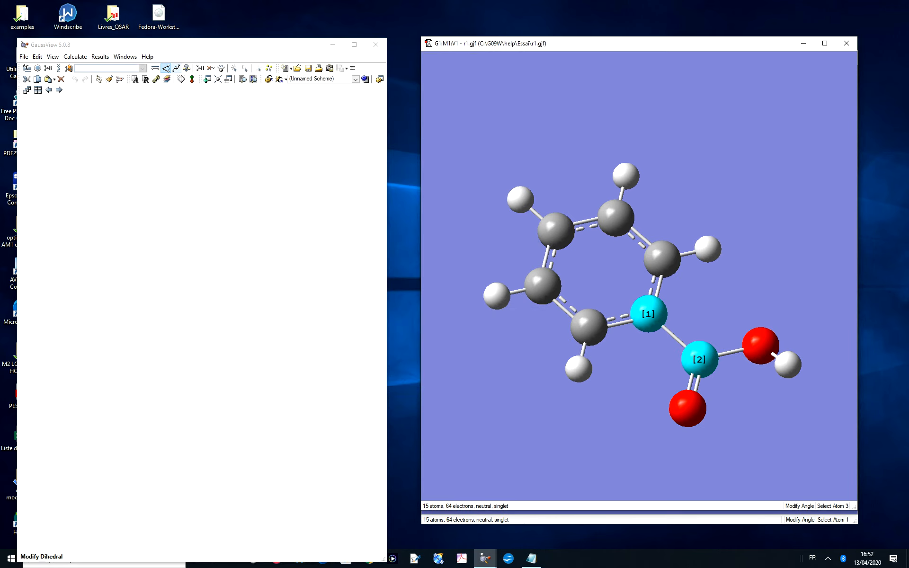
# Use Modify Bond in GaussView to lengthen the r1.gjf bond between ring carbon and carboxyl carbon to 1.93, and close GaussView
pyautogui.click(156, 68)
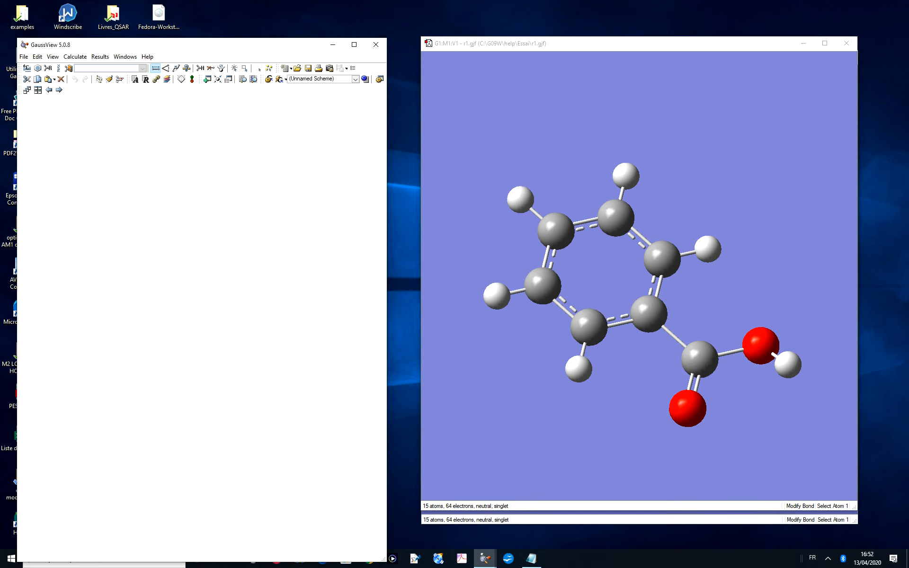
pyautogui.click(648, 314)
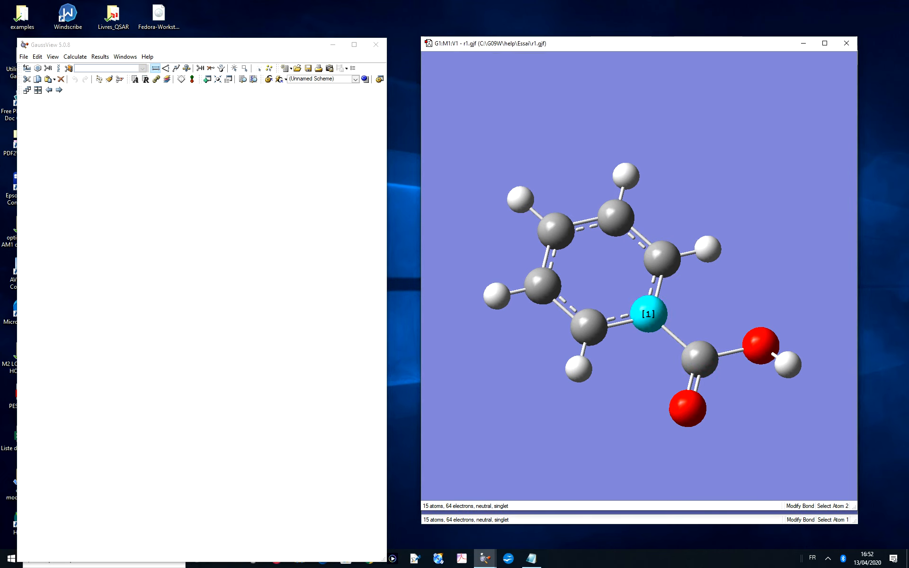
pyautogui.click(699, 360)
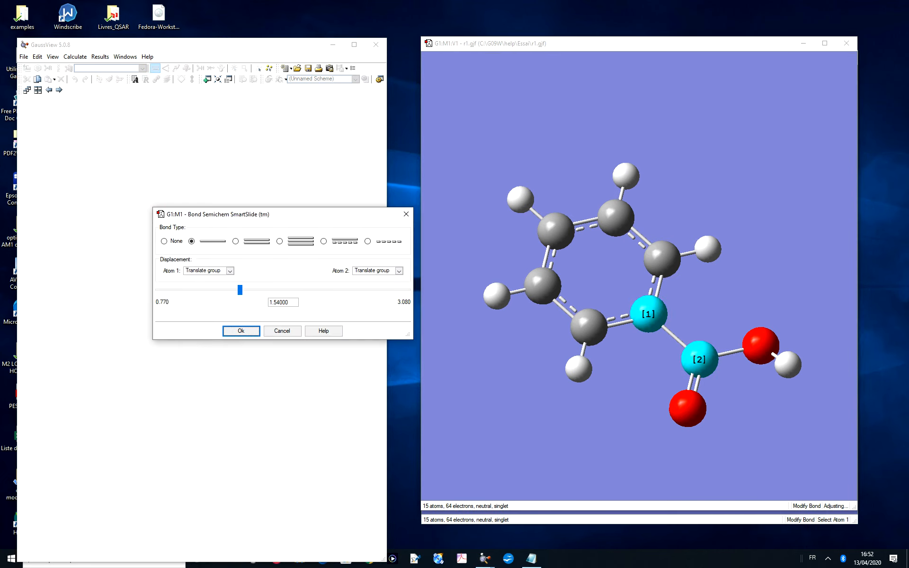
pyautogui.moveTo(239, 290); pyautogui.dragTo(283, 290)
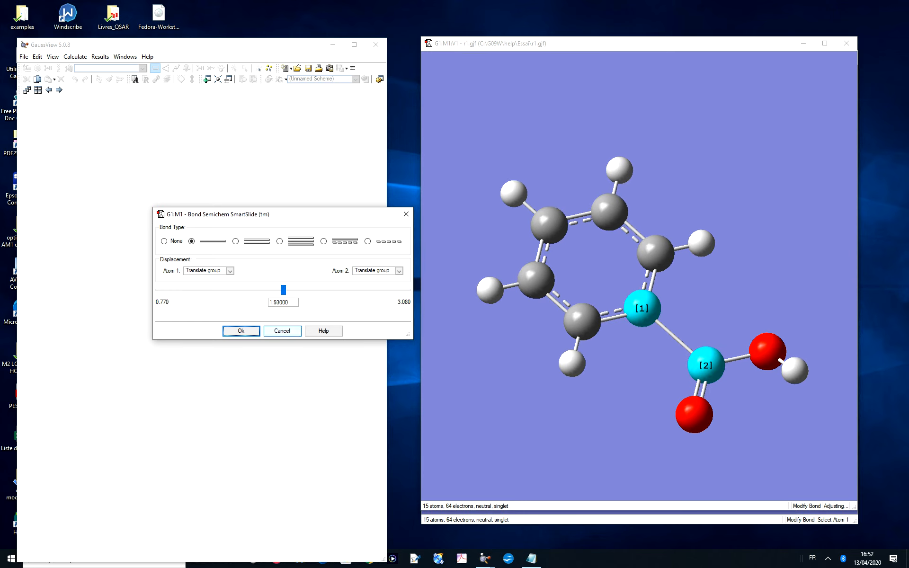
pyautogui.click(242, 331)
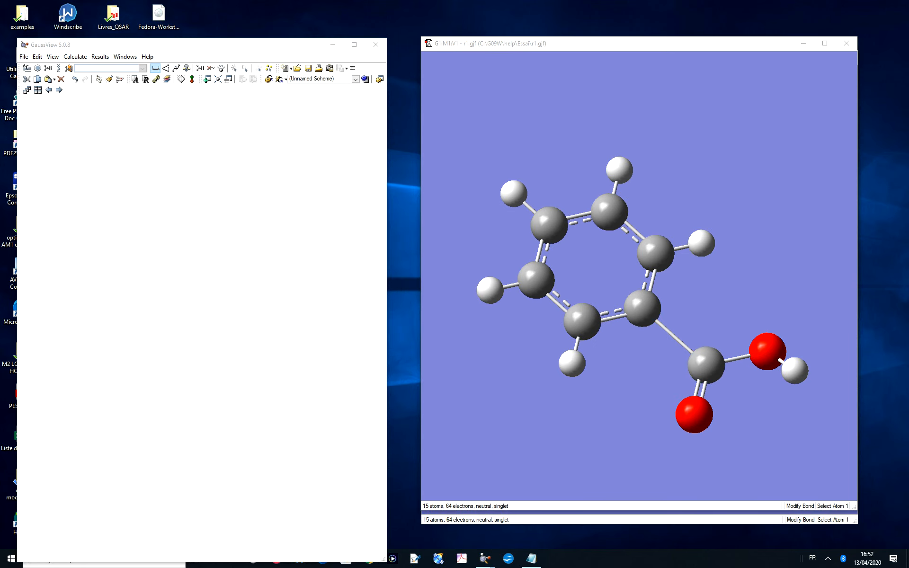
pyautogui.click(376, 45)
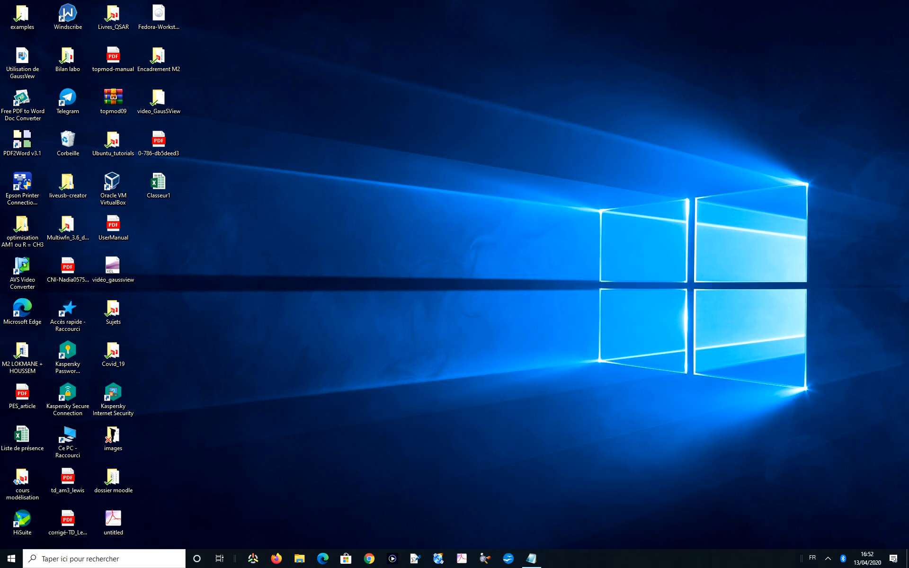
pyautogui.click(828, 559)
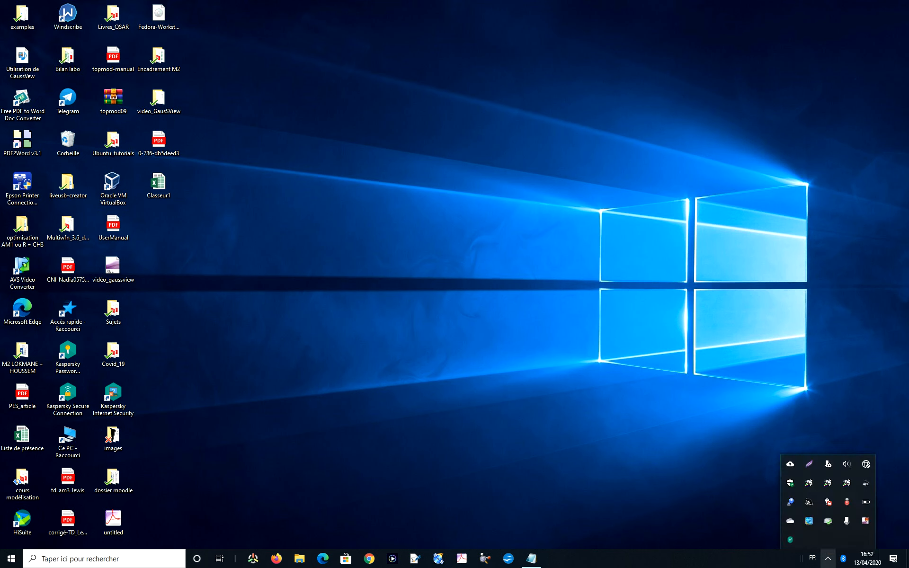
pyautogui.rightClick(865, 521)
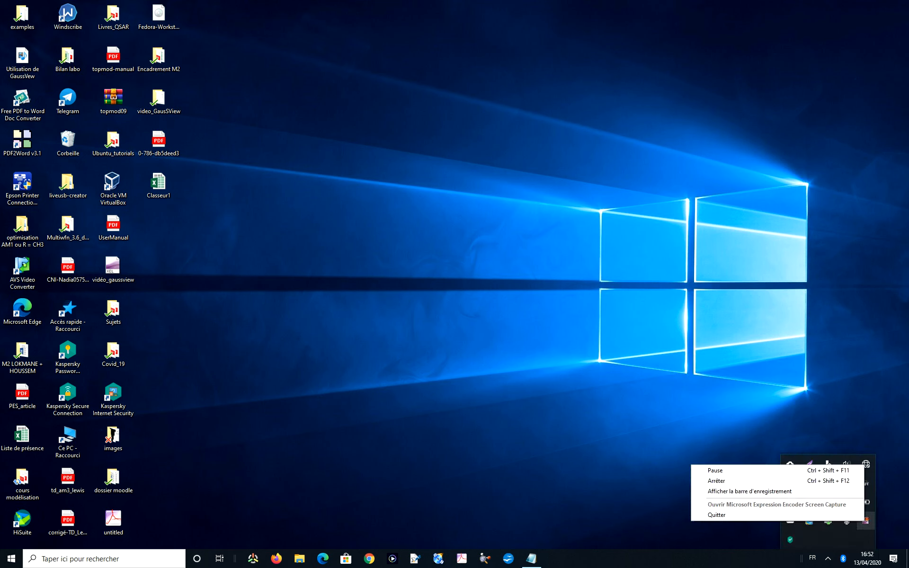